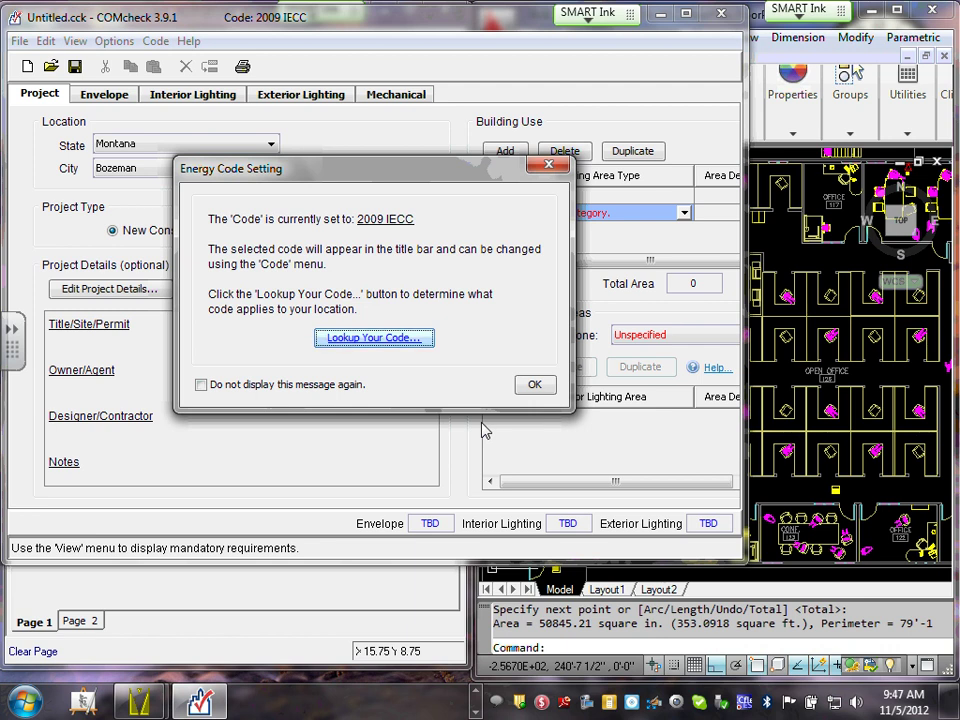
Step: Dismiss the Energy Code Setting notice and maximize the COMcheck window
click(535, 386)
click(686, 15)
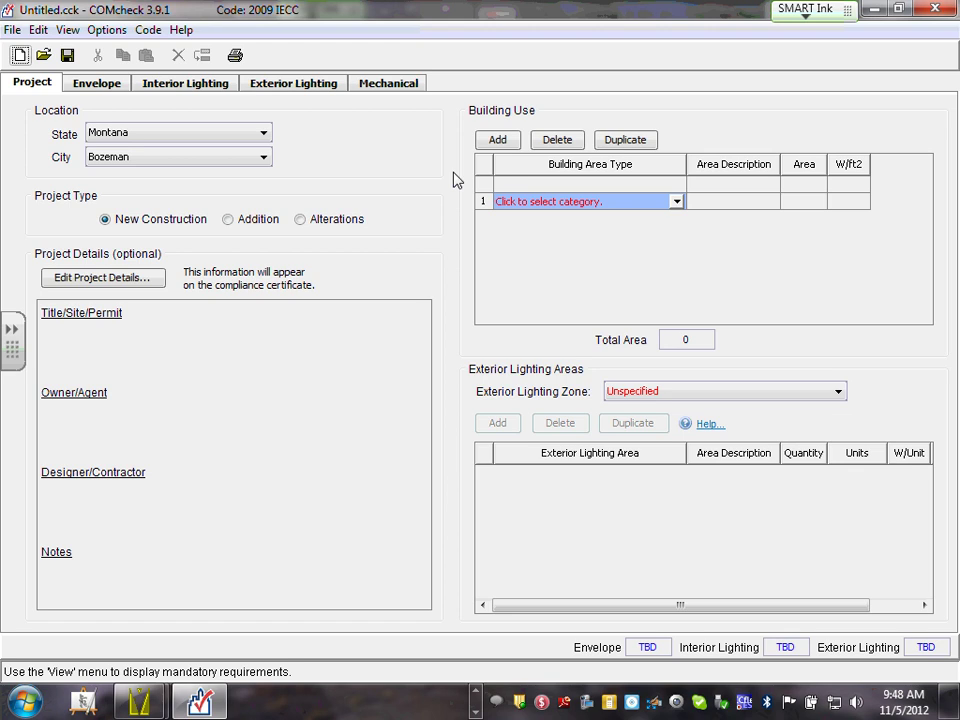
Step: Set the project state to Minnesota
click(265, 138)
drag(266, 328, 268, 297)
click(125, 211)
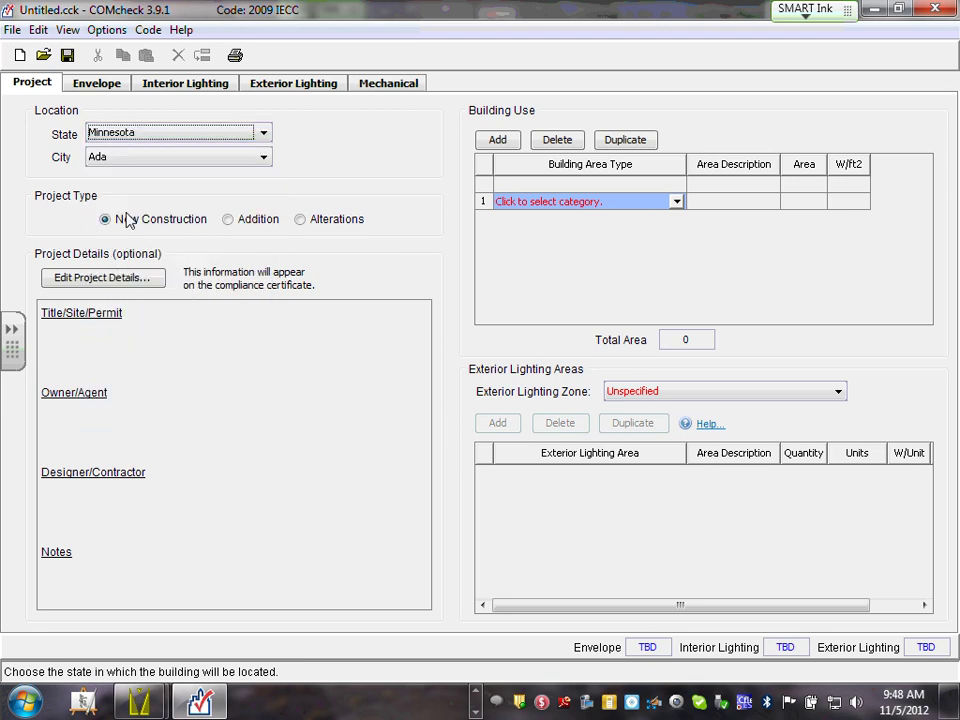
Step: Set the project city to Minneapolis, correcting an initial Minnesota City pick
click(266, 163)
scroll(240, 270, down, 3)
scroll(240, 268, down, 20)
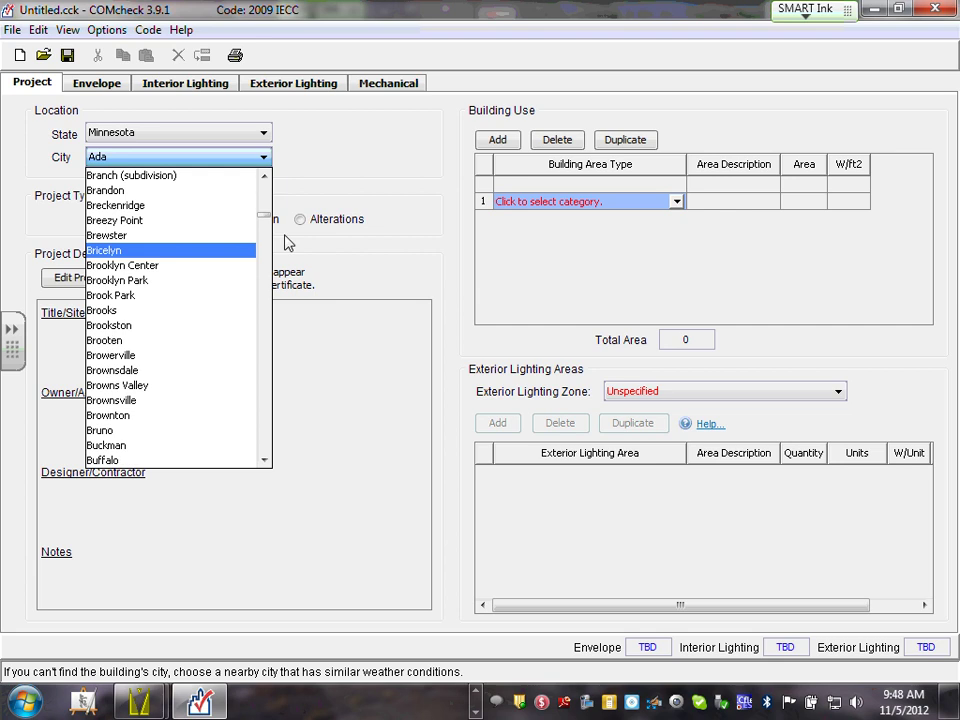
drag(264, 214, 258, 356)
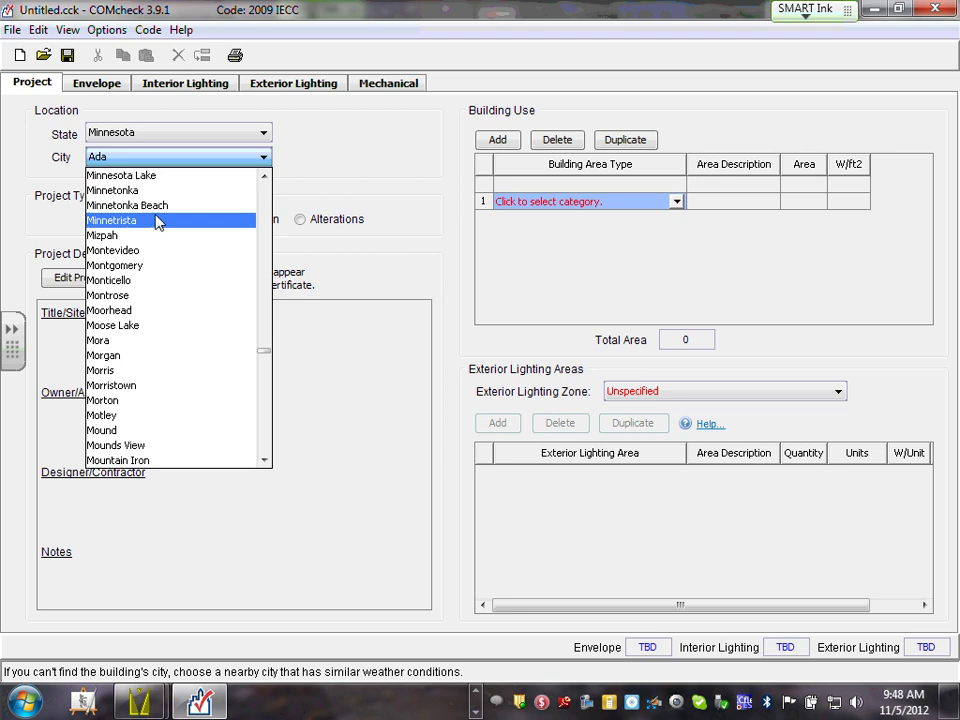
scroll(158, 220, up, 1)
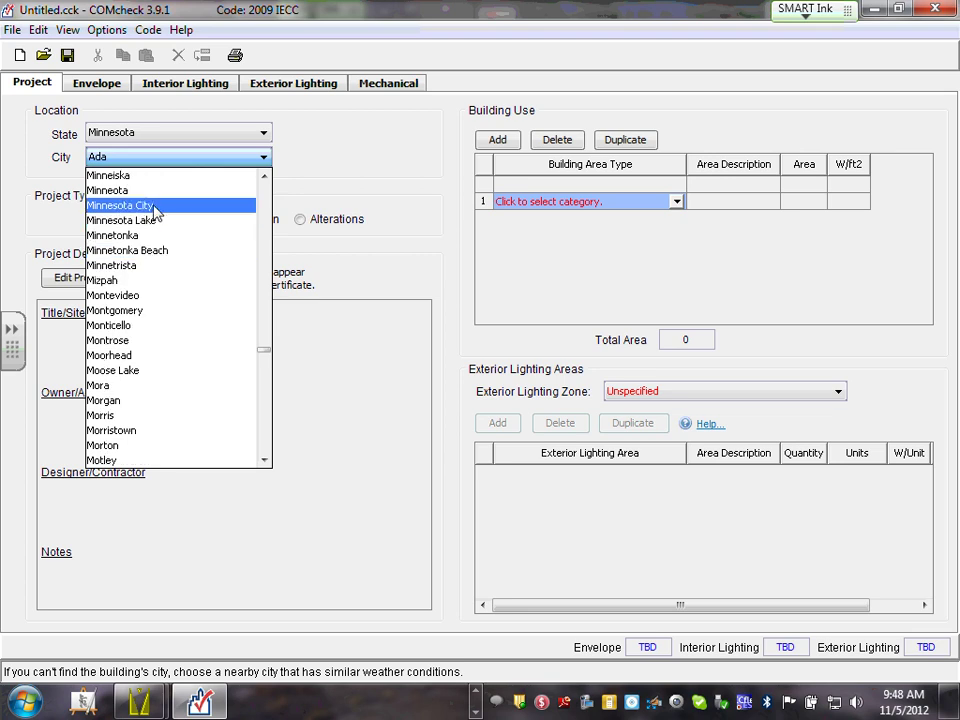
click(152, 206)
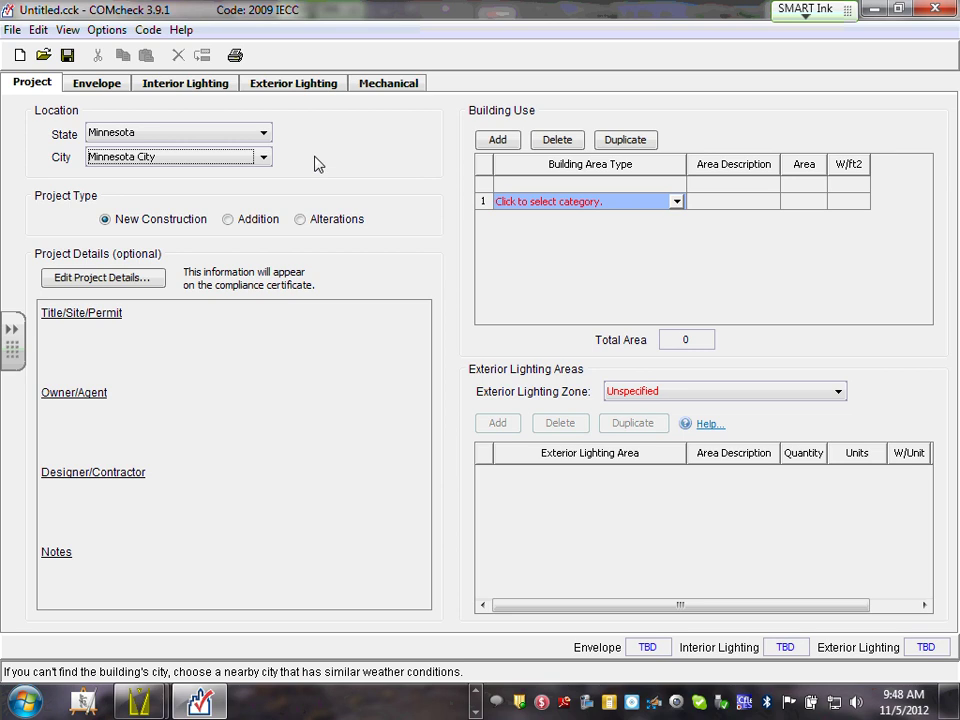
click(264, 158)
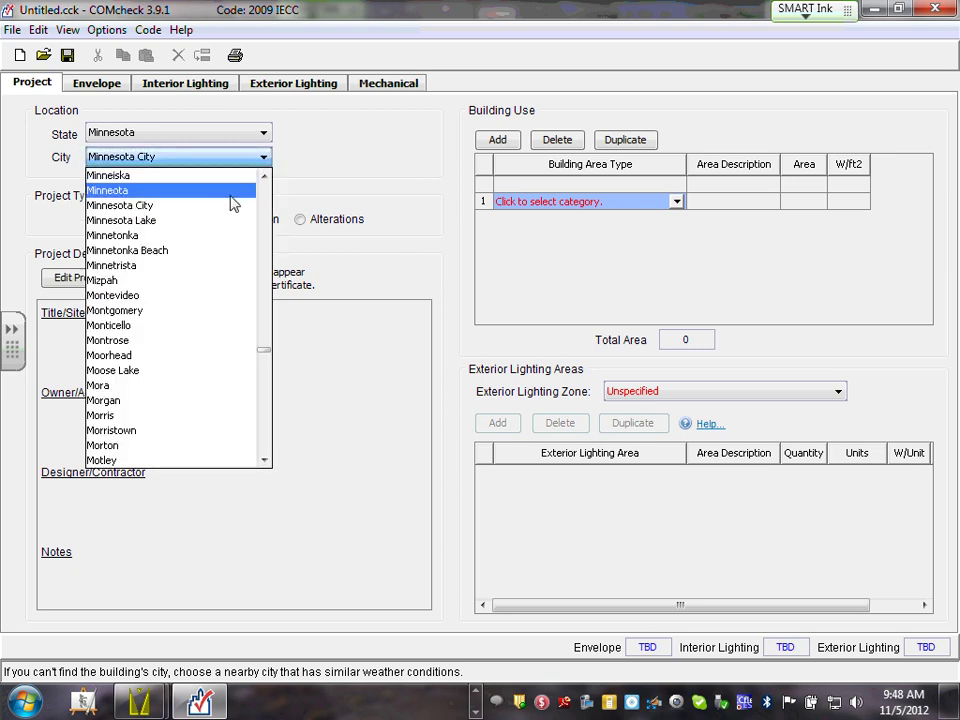
scroll(233, 203, up, 1)
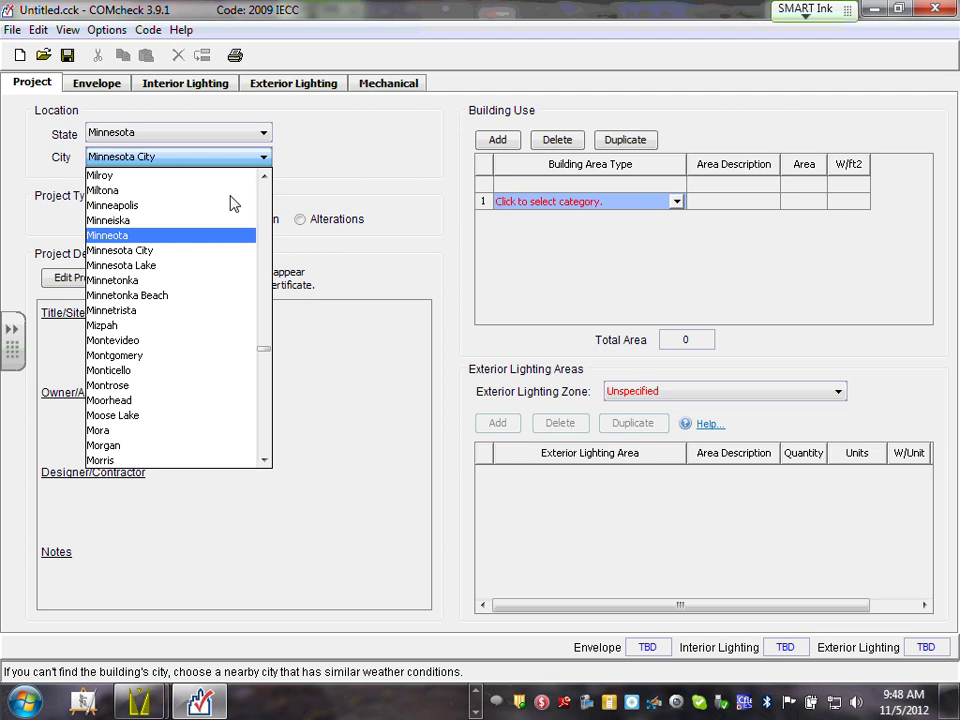
click(213, 206)
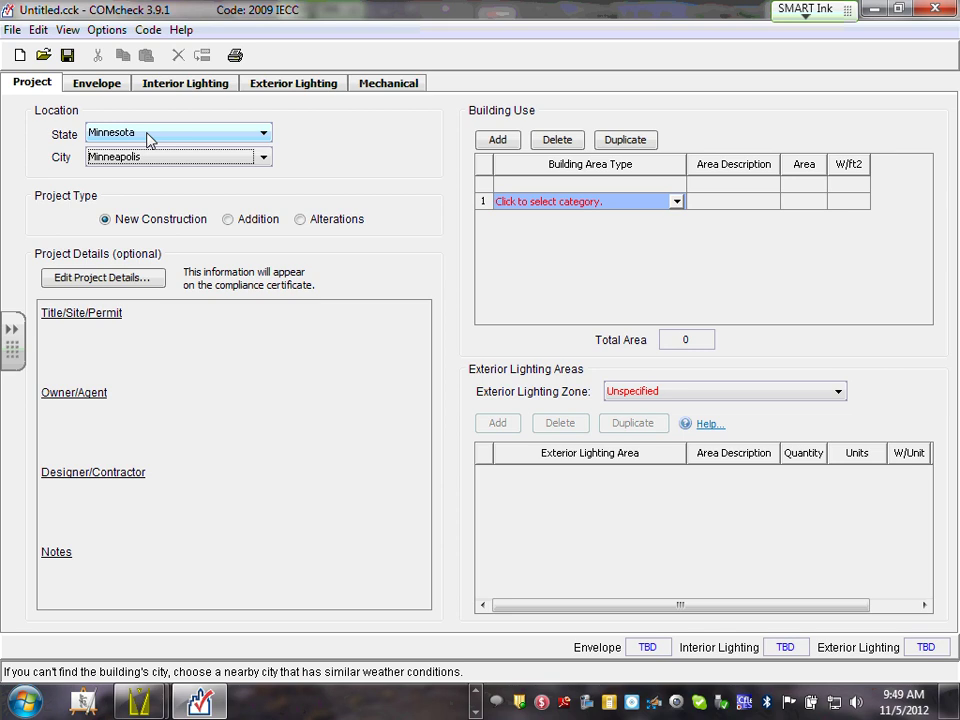
Step: Change the energy code from 2009 IECC to 90.1 (2010) Standard
click(147, 31)
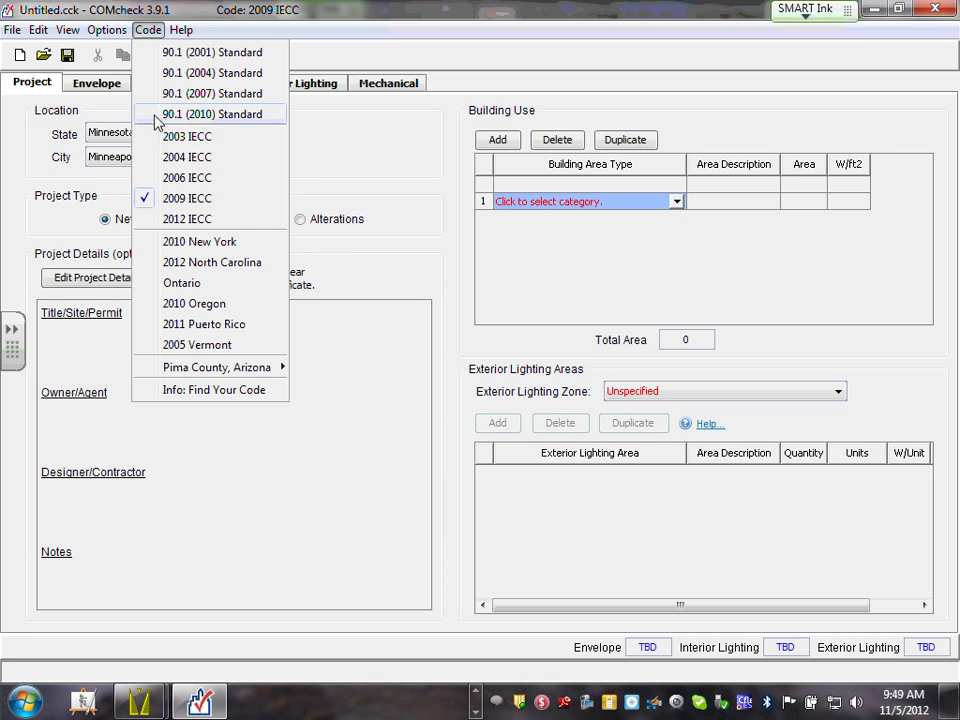
click(156, 116)
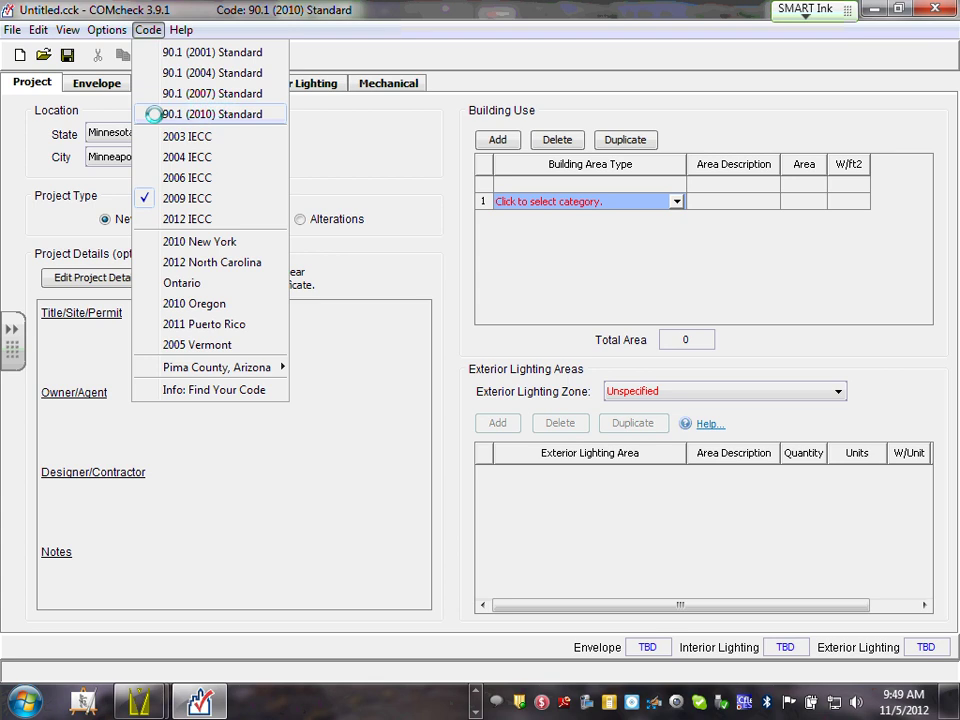
Step: Leave the 90.1 (2010) code unchanged and bring up the project details form
click(147, 29)
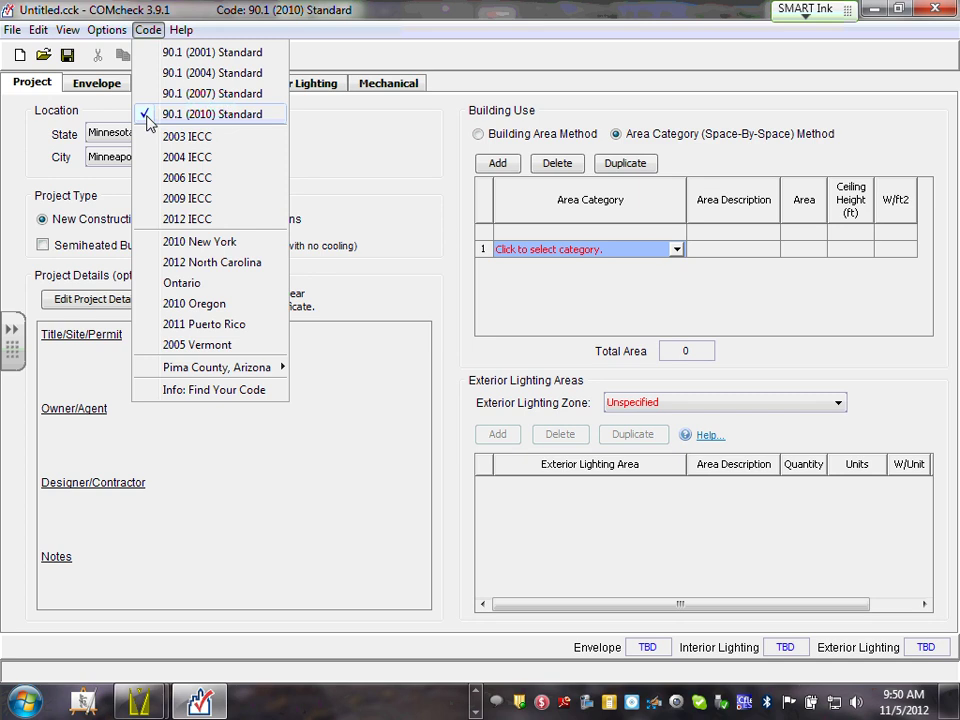
click(354, 148)
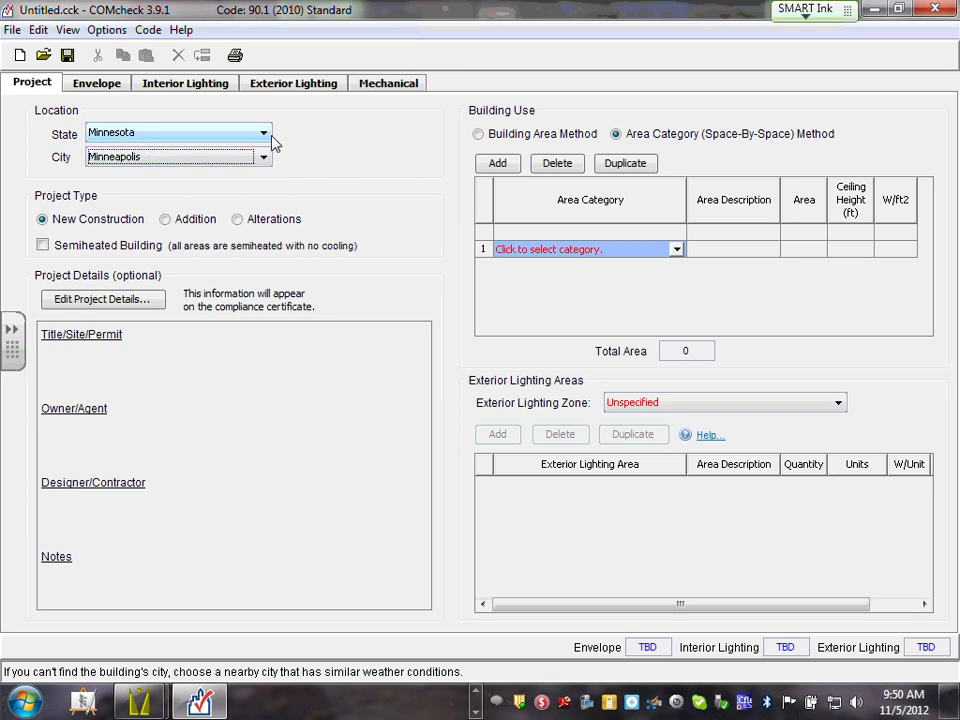
click(106, 301)
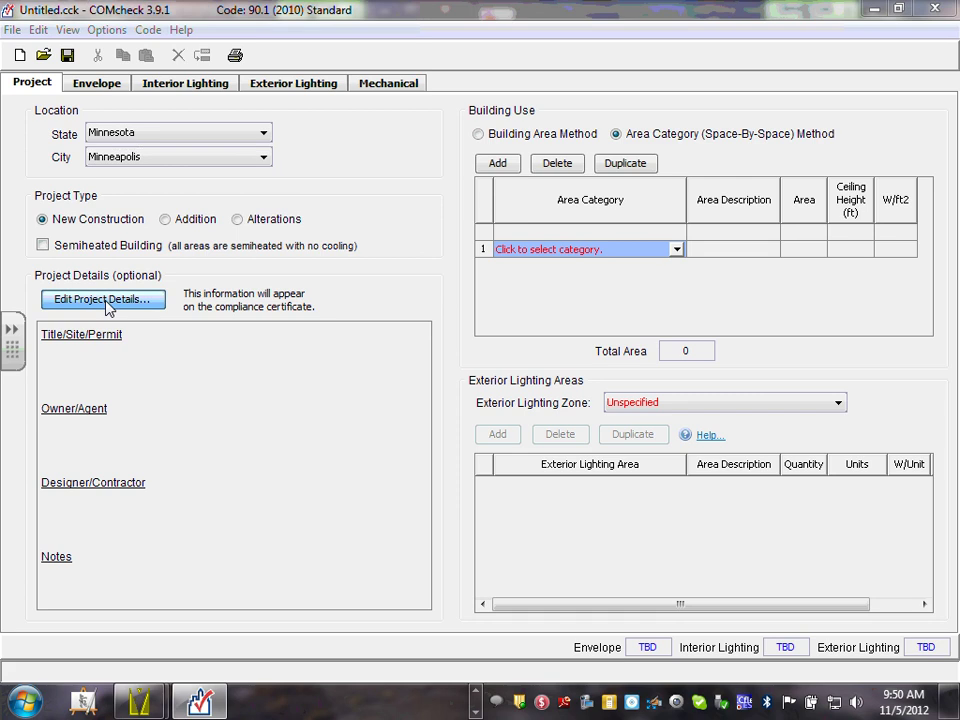
Step: Enter the title 'Commercial Project' plus placeholder street address, second address line and city
click(404, 191)
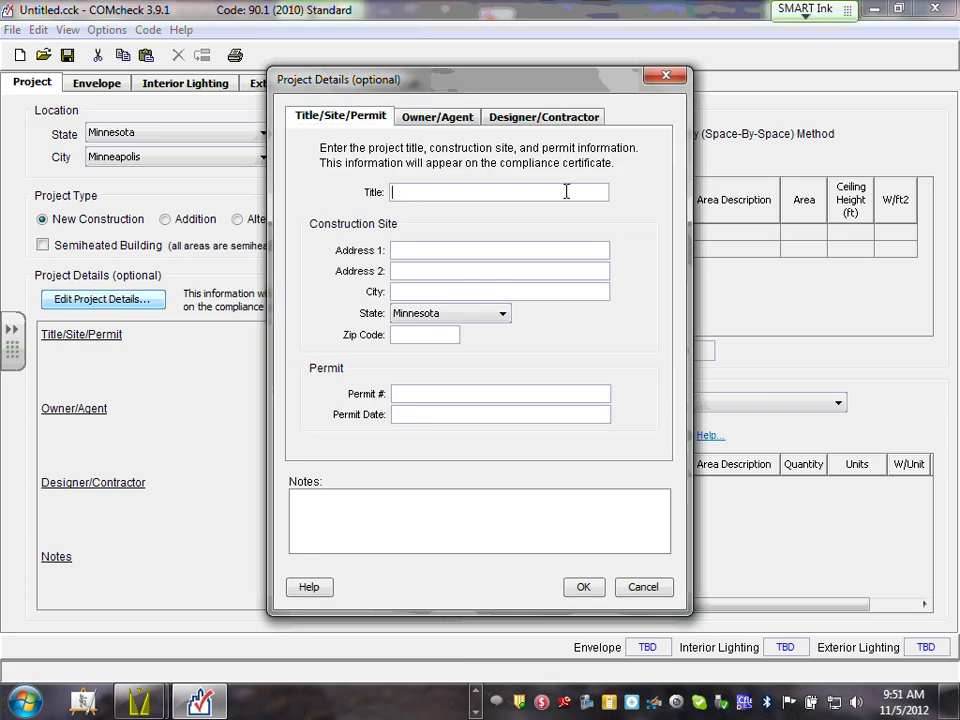
text(Co)
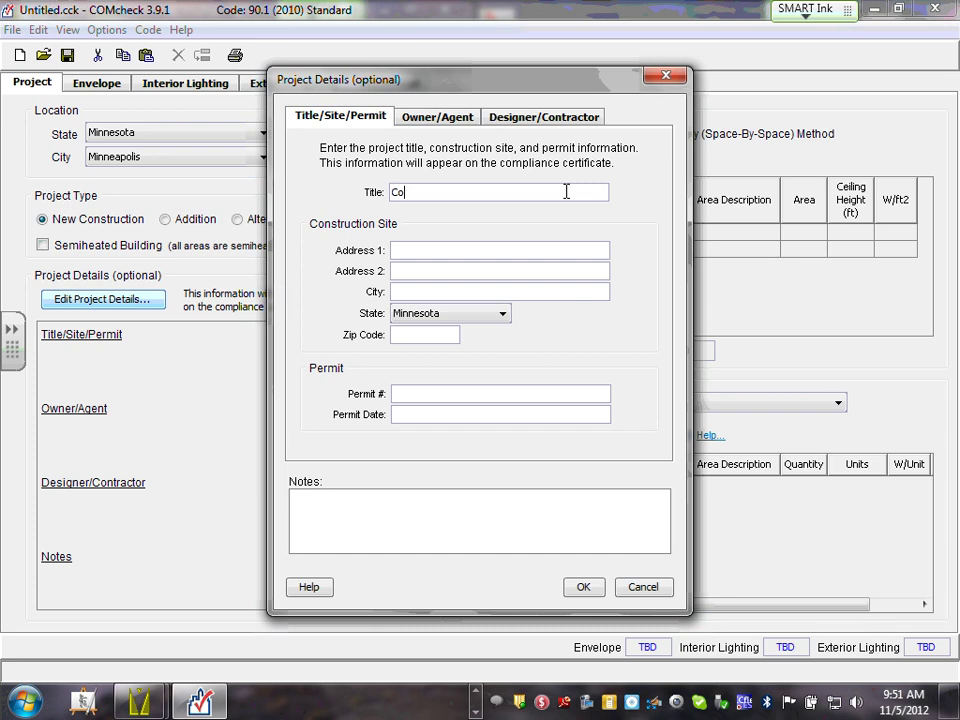
text(mmercial Project)
click(438, 254)
text(789)
click(428, 271)
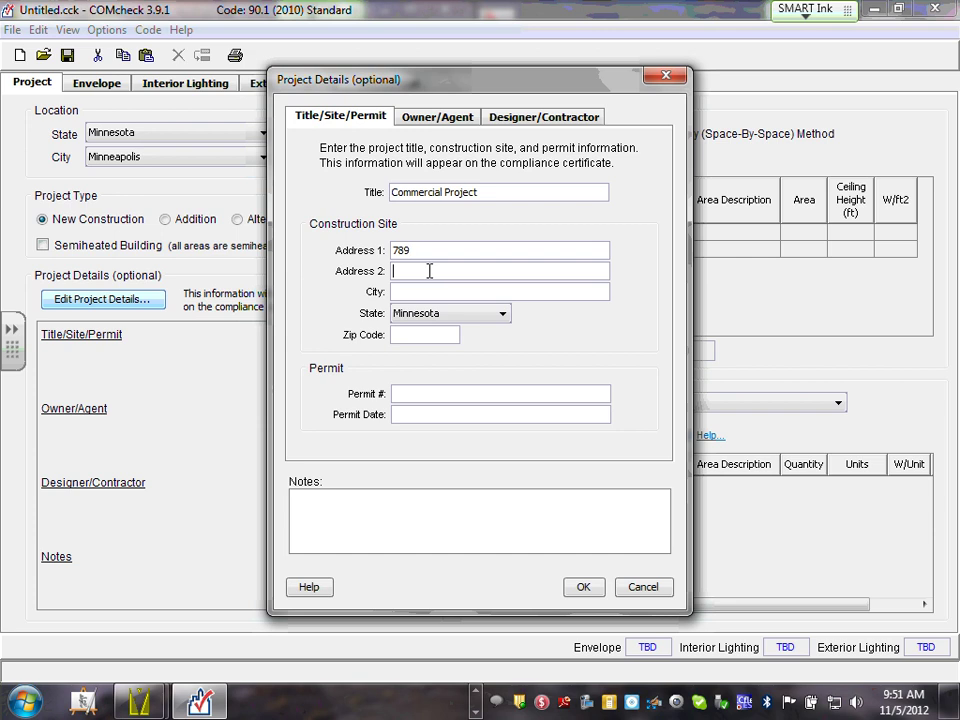
text(kjkjhh)
click(426, 292)
text(yyt)
Step: Enter zip code 55431, permit number 123 and permit date 10-03-12
click(422, 335)
text(55431)
click(422, 396)
text(123)
click(422, 416)
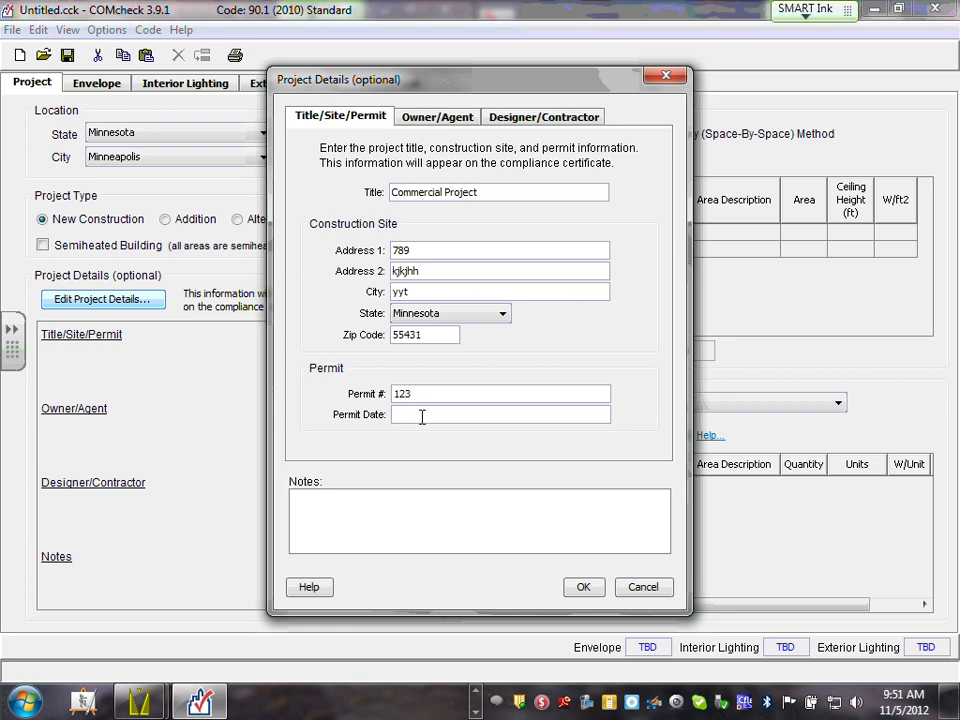
text(10-03-12)
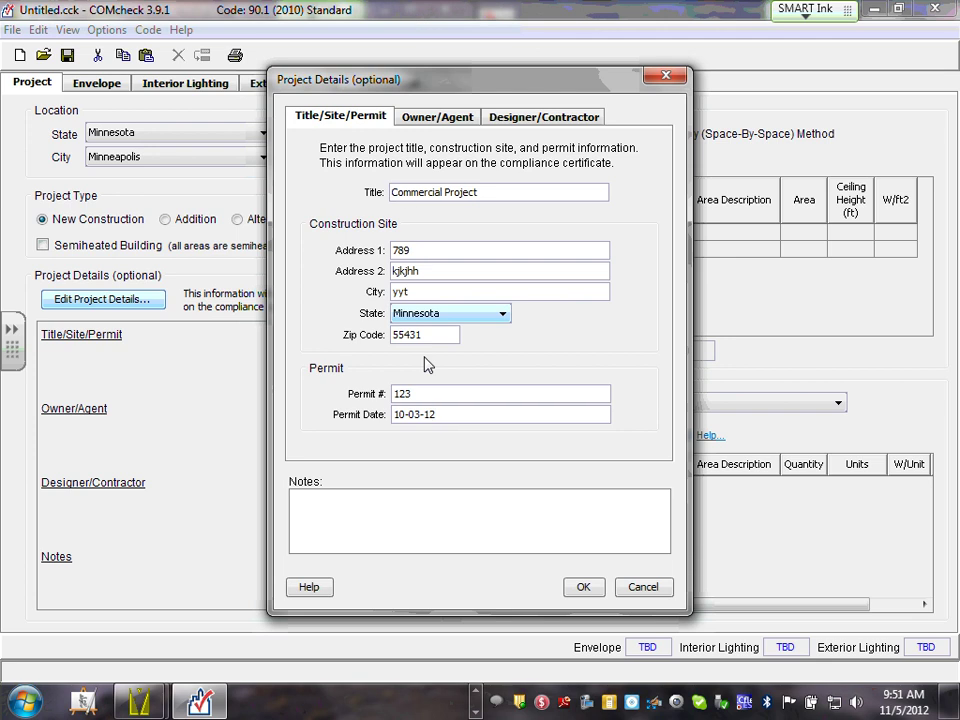
drag(407, 416, 393, 417)
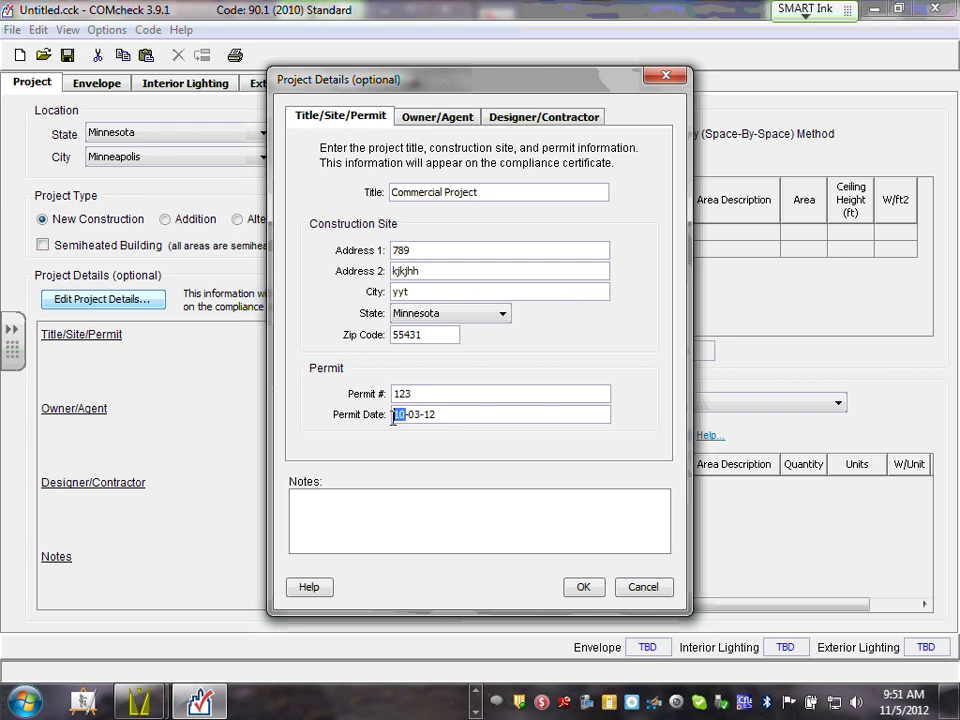
Step: Correct the permit date to 10-01-12
text(10-01-)
key(Delete)
key(Delete)
key(Delete)
key(Delete)
click(453, 416)
Step: Replace the street address, clear Address 2, set city Minneapolis and zip 55403
double_click(422, 256)
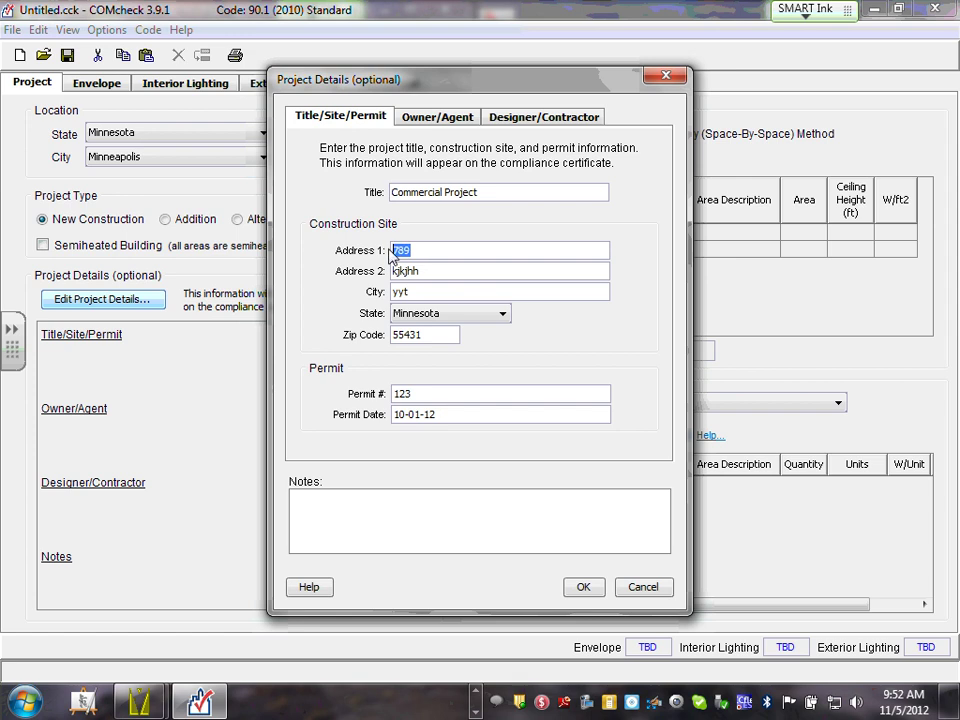
text(818 Dunwoody BLVD)
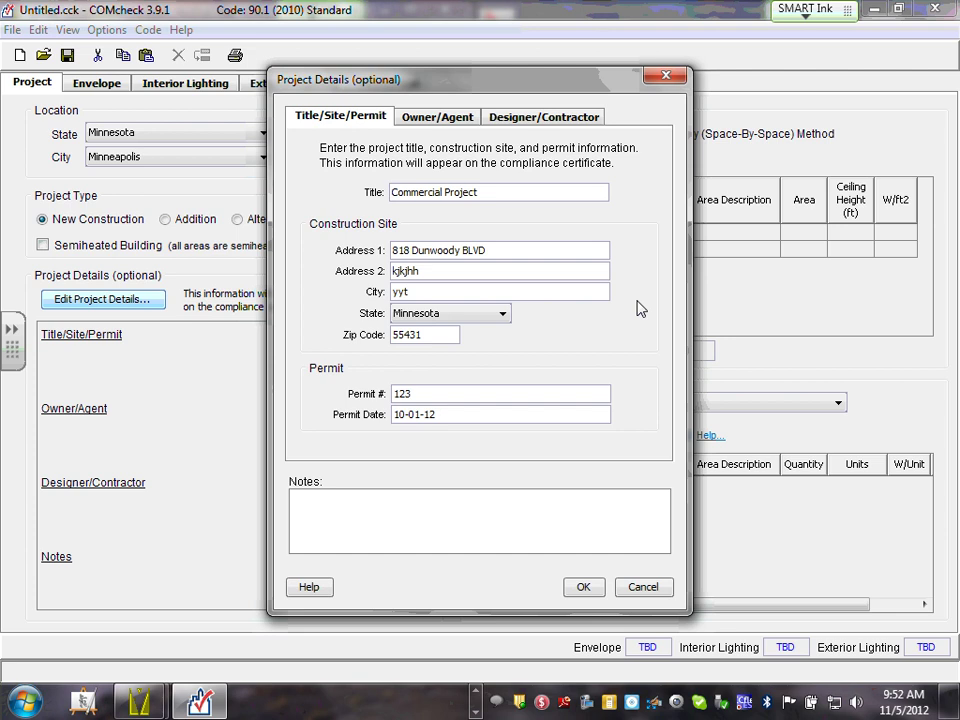
drag(439, 268, 381, 253)
key(BackSpace)
drag(448, 293, 313, 289)
text(Minneapolis)
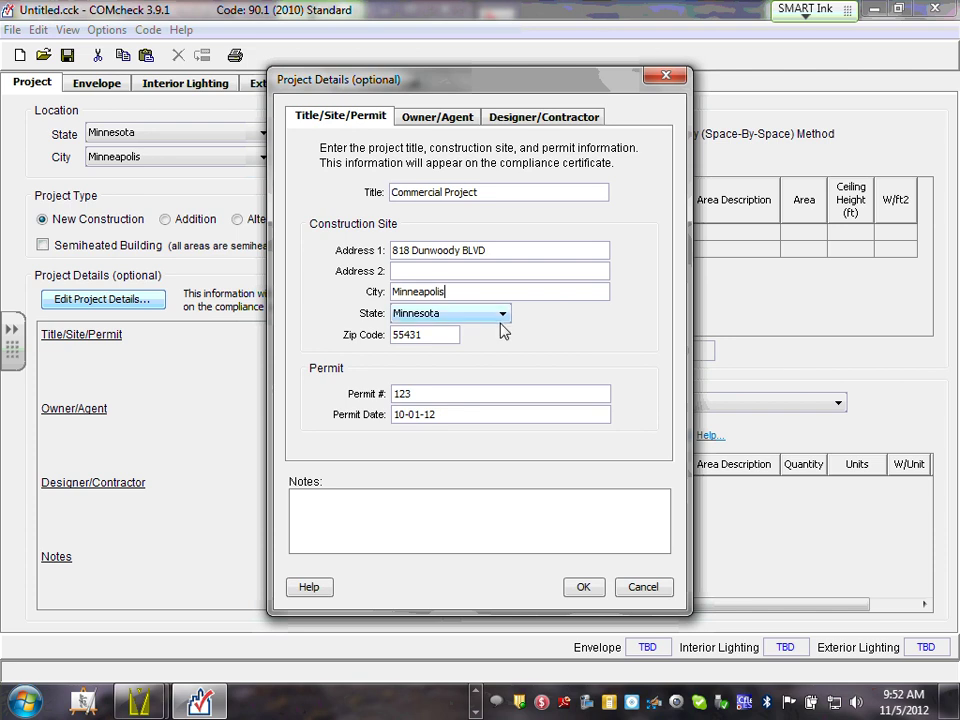
click(424, 335)
key(BackSpace)
text(3)
click(442, 516)
click(456, 120)
Step: Enter the owner's first and last name and the company Dunwoody
click(426, 221)
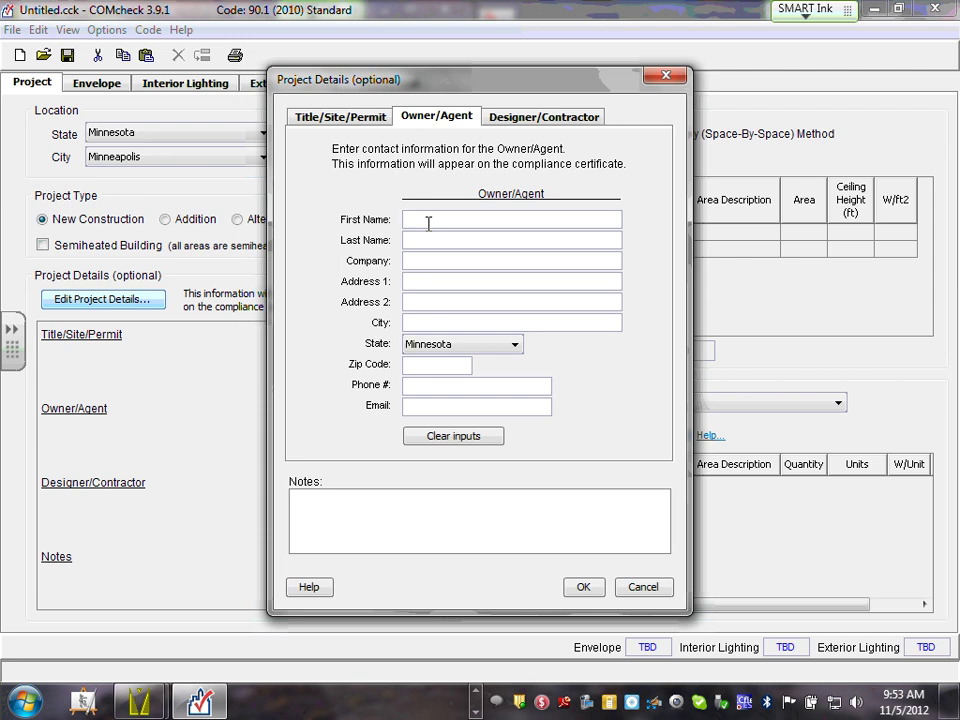
text(Chad Kurdi)
click(427, 220)
click(431, 241)
text(Kurdi)
click(464, 221)
key(BackSpace)
key(BackSpace)
key(BackSpace)
key(BackSpace)
key(BackSpace)
click(445, 263)
text(Dunwoody)
click(445, 280)
Step: Enter the designer's first and last name and company DCT, then confirm with OK
click(544, 117)
click(455, 220)
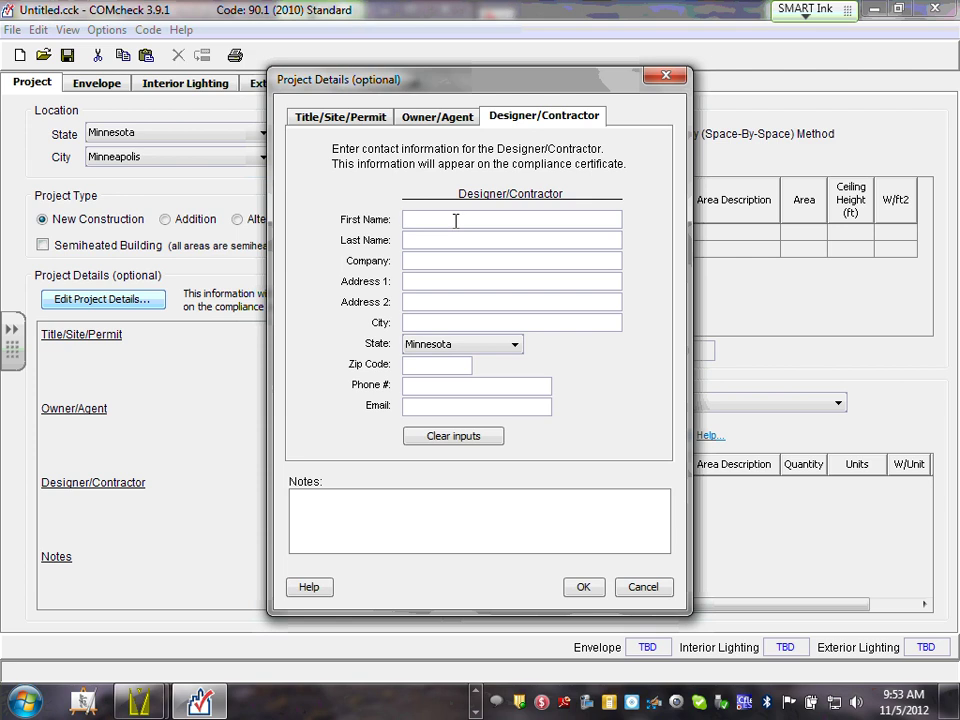
text(Ch)
click(434, 241)
text(Kurdi)
click(435, 259)
text(DCT)
click(583, 588)
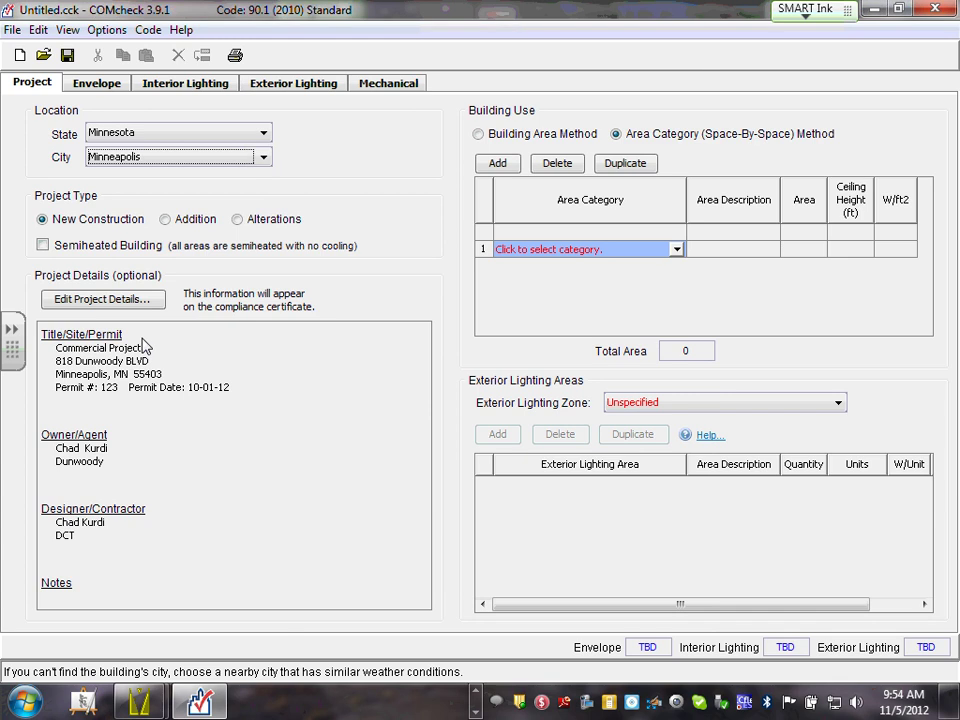
click(95, 301)
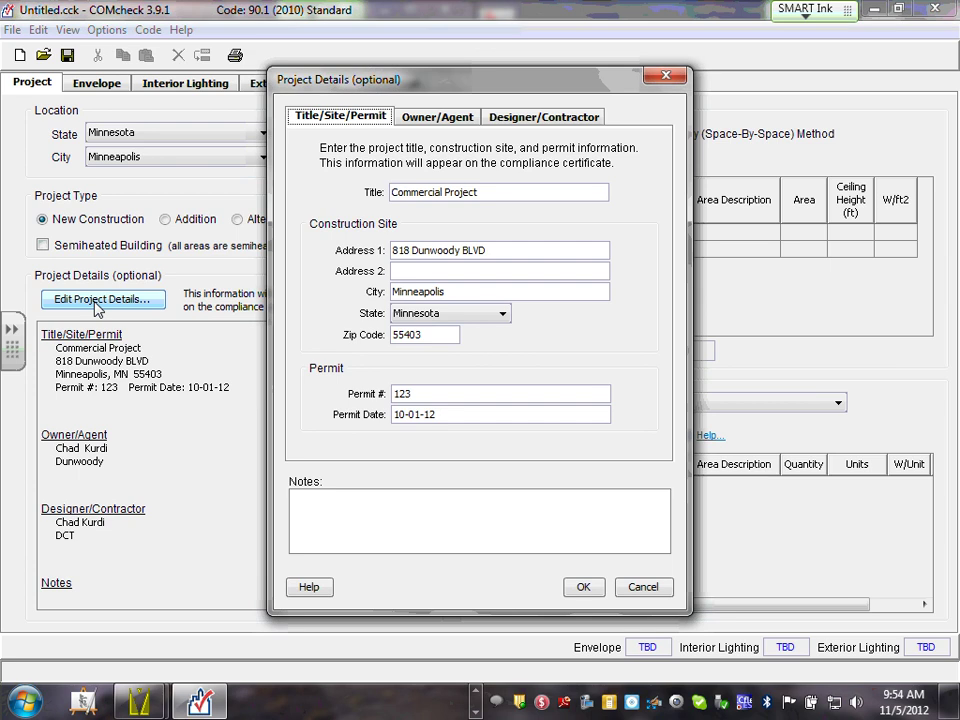
click(581, 586)
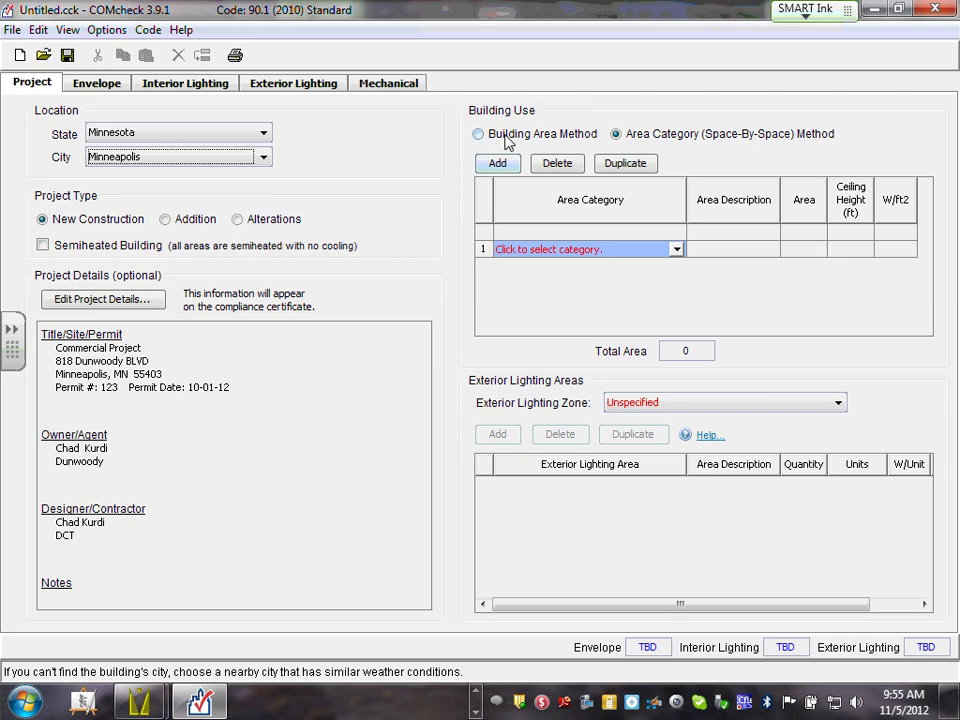
Step: Open row 1's Area Category list and browse the category submenus
click(676, 250)
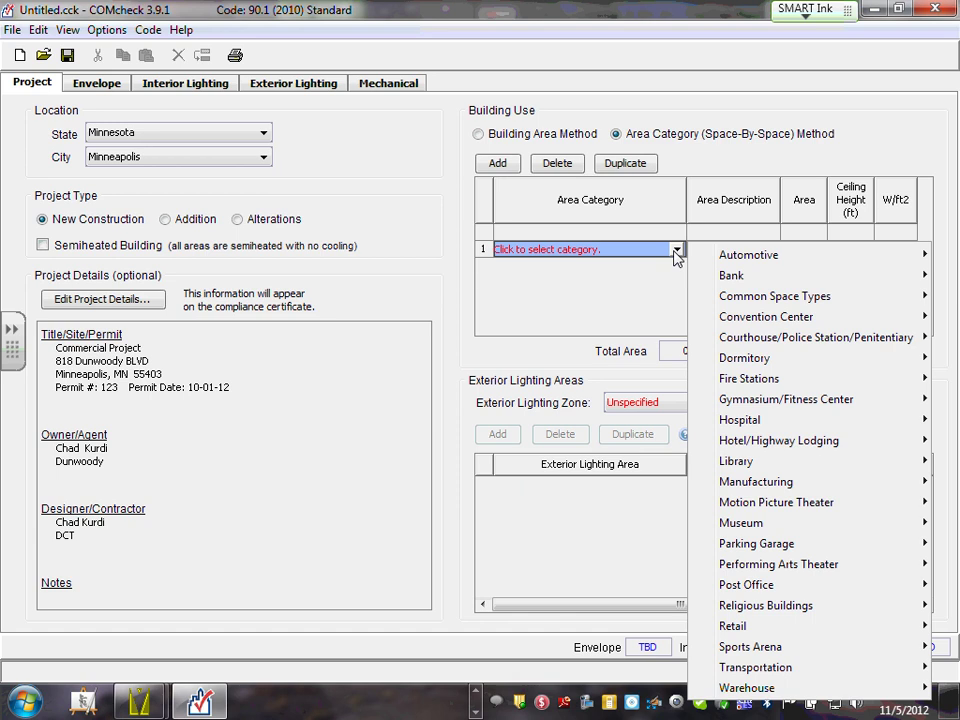
mouse_move(755, 262)
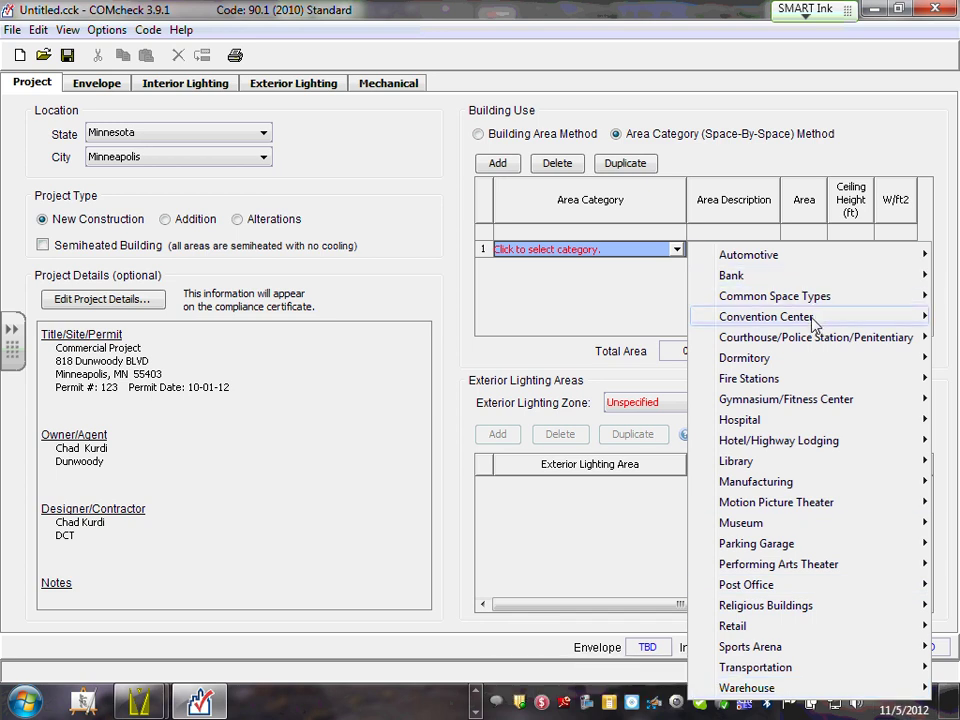
mouse_move(828, 303)
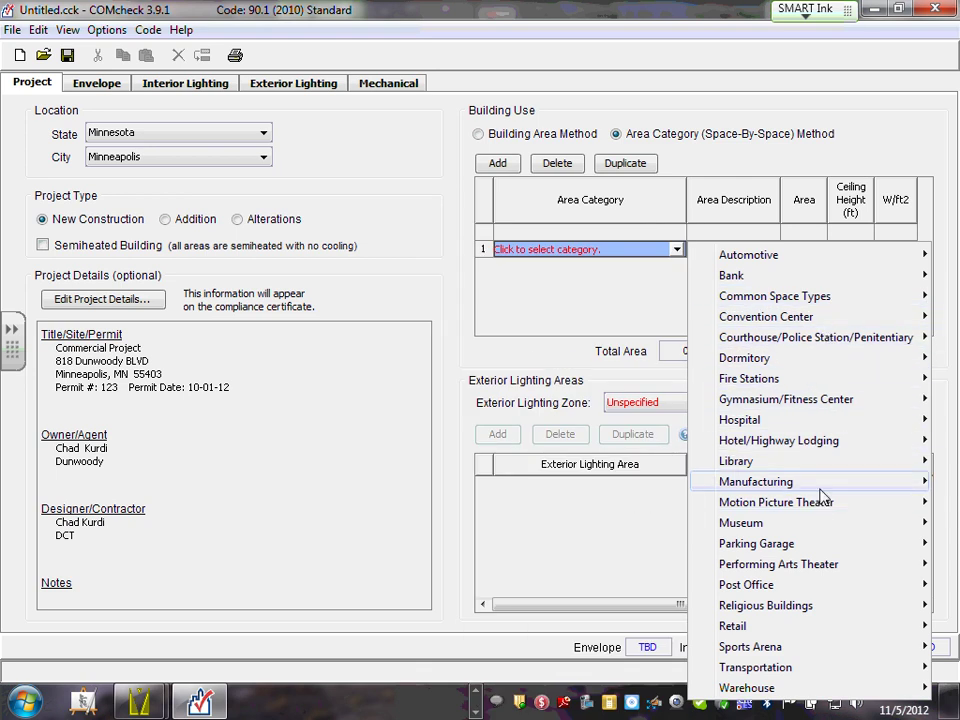
mouse_move(826, 490)
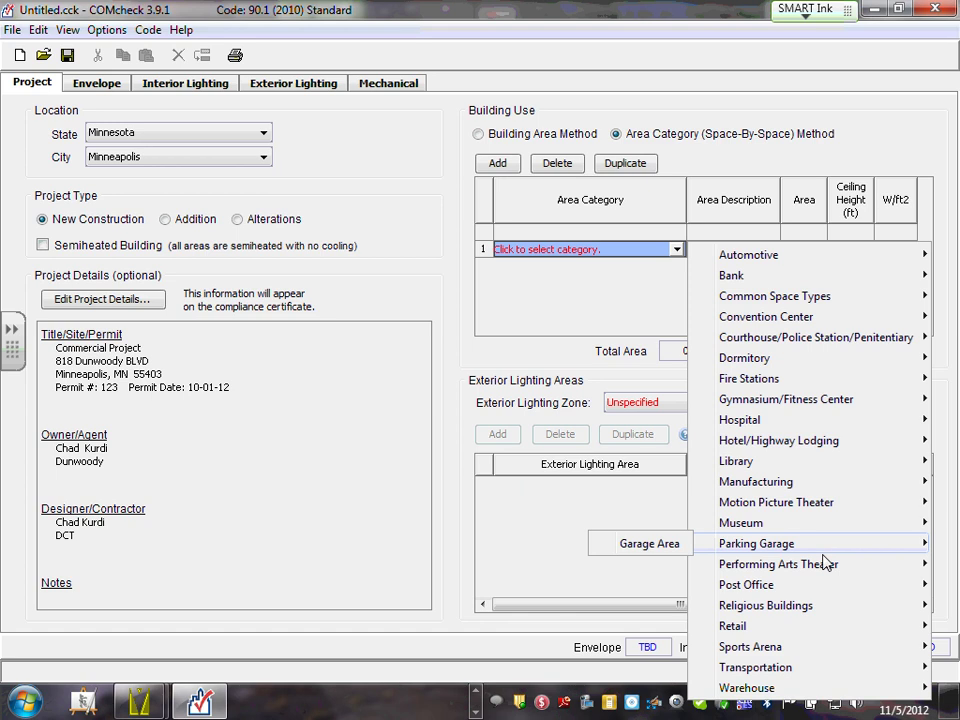
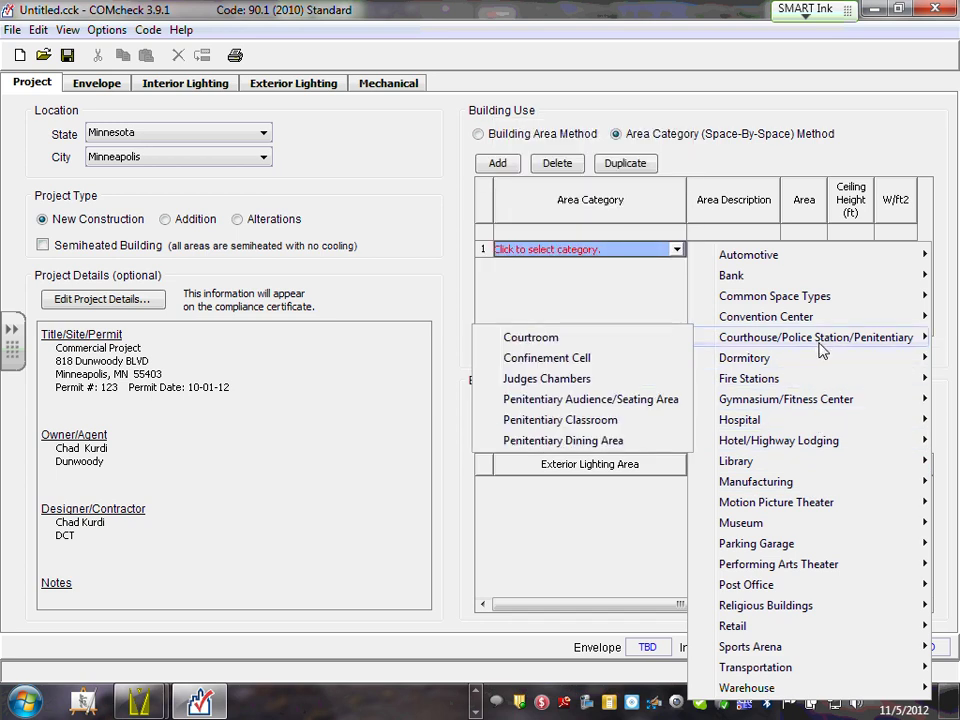
Step: Set row 1's area category to Common Space Types: Office - Enclosed at 1.11 W/ft2
mouse_move(814, 320)
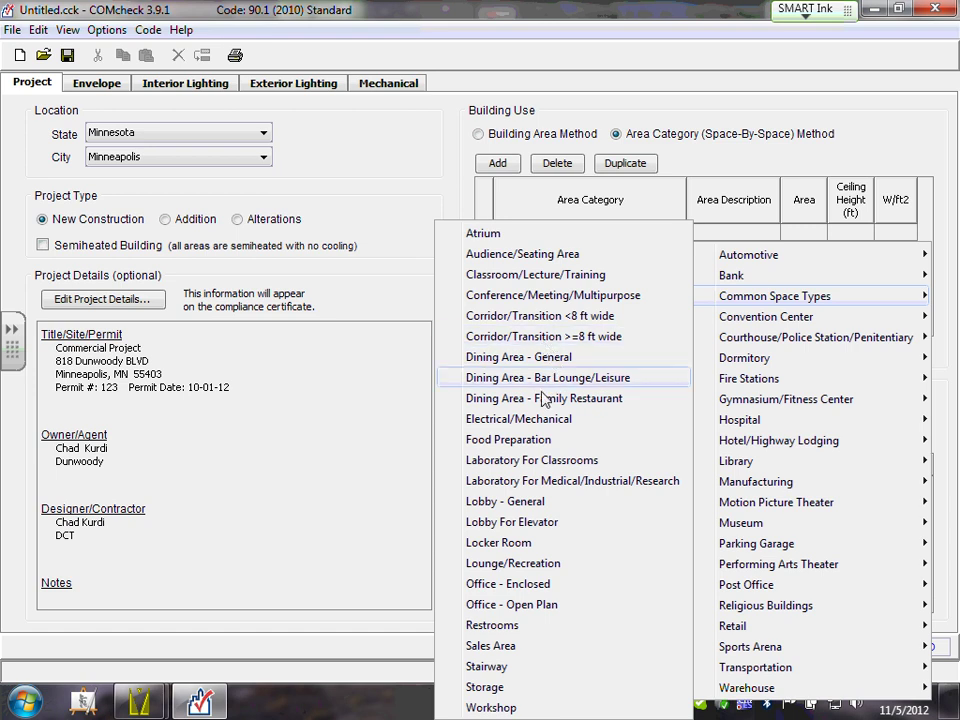
click(524, 586)
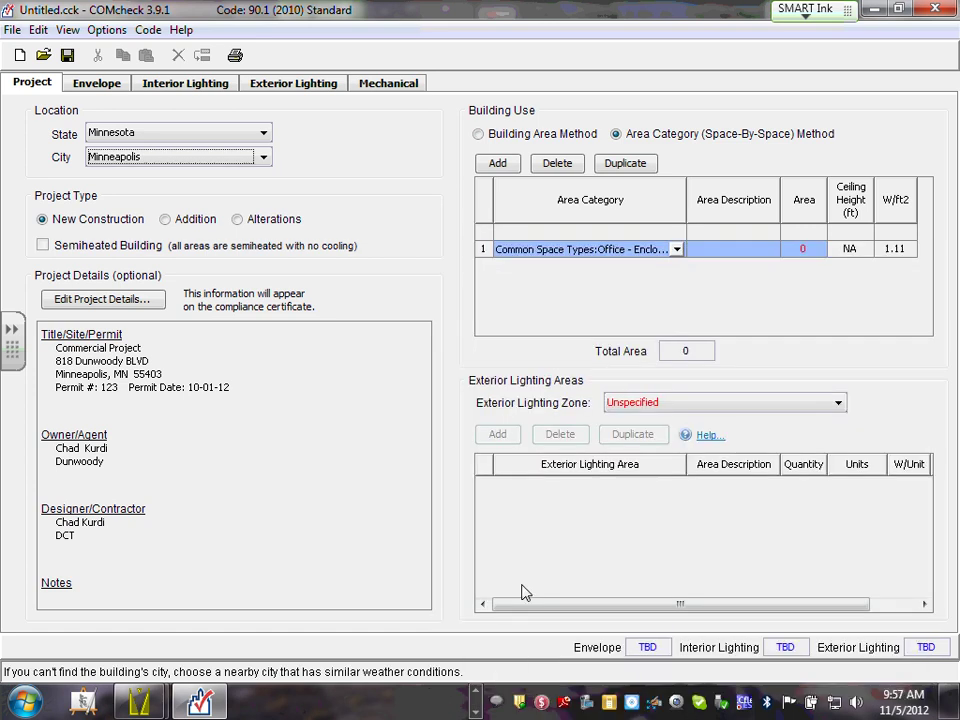
click(718, 251)
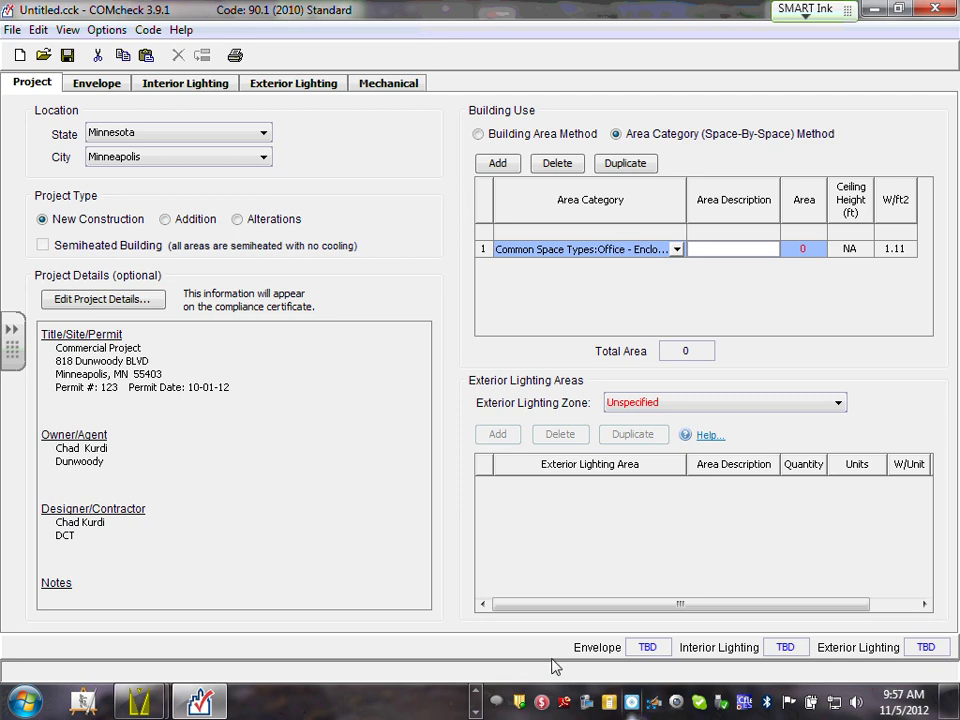
Step: Bring up the taskbar list of running programs to reach AutoCAD
click(478, 696)
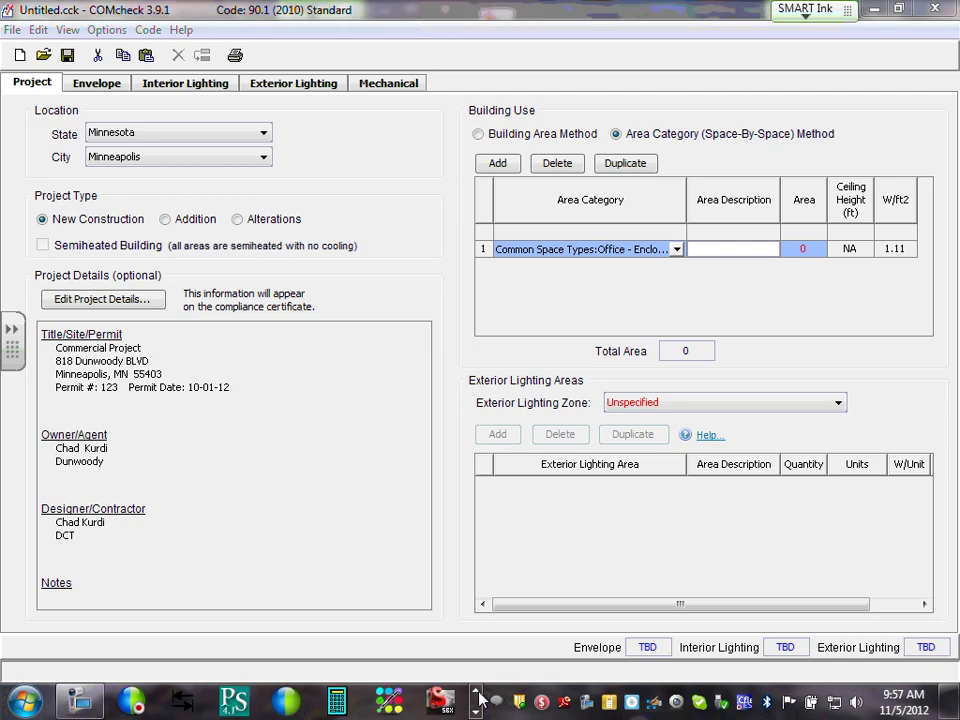
click(478, 696)
click(478, 696)
click(479, 693)
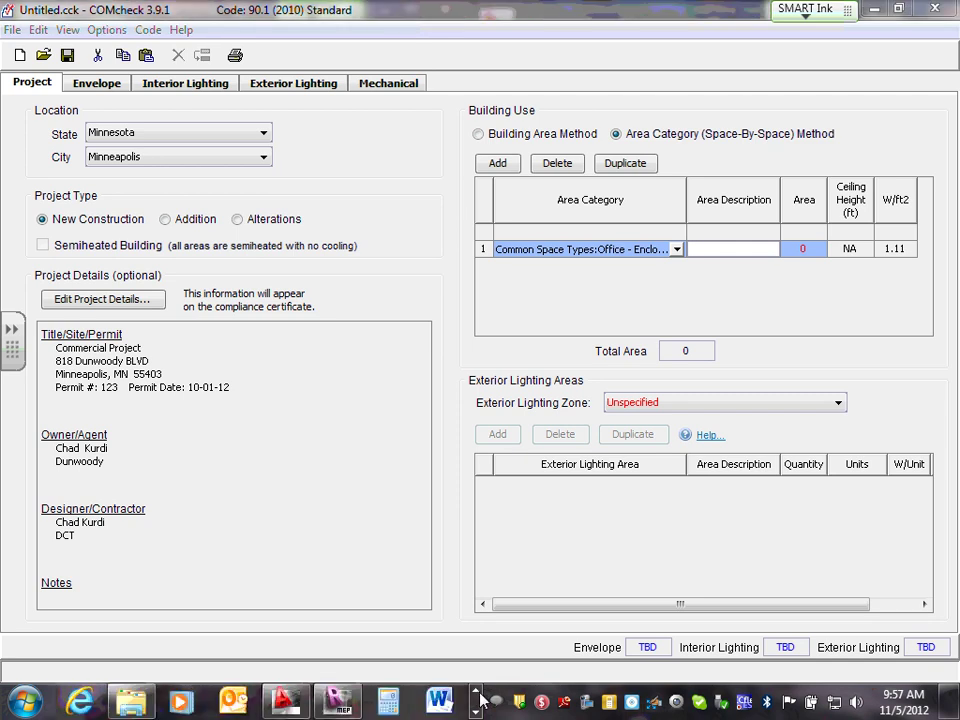
Step: Bring the AutoCAD floor plan forward, maximize it, and zoom in on Office 124
mouse_move(286, 700)
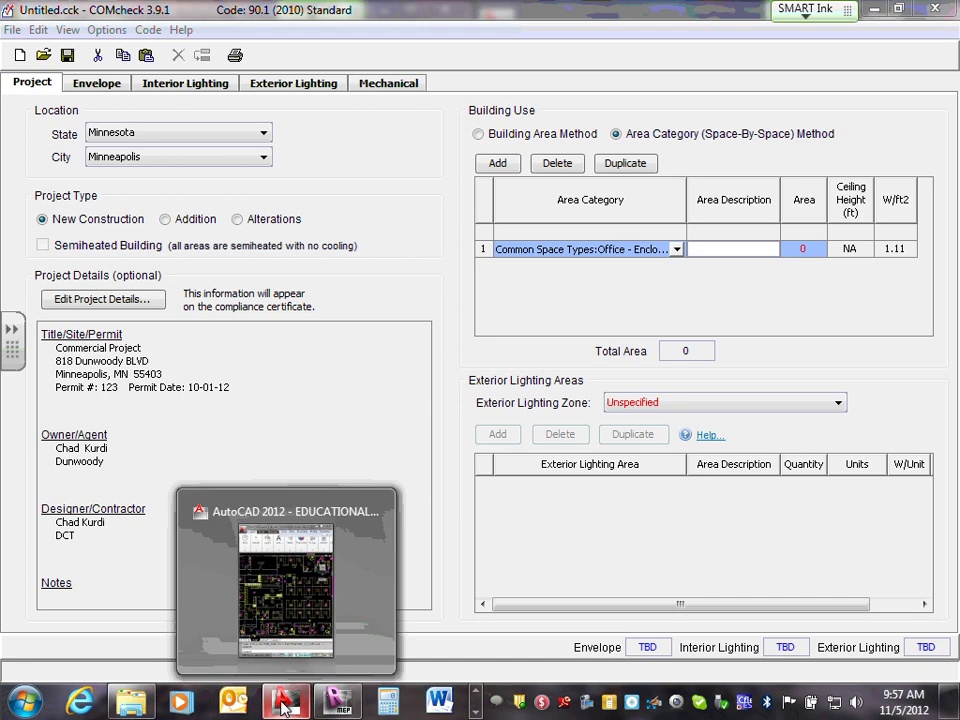
click(288, 622)
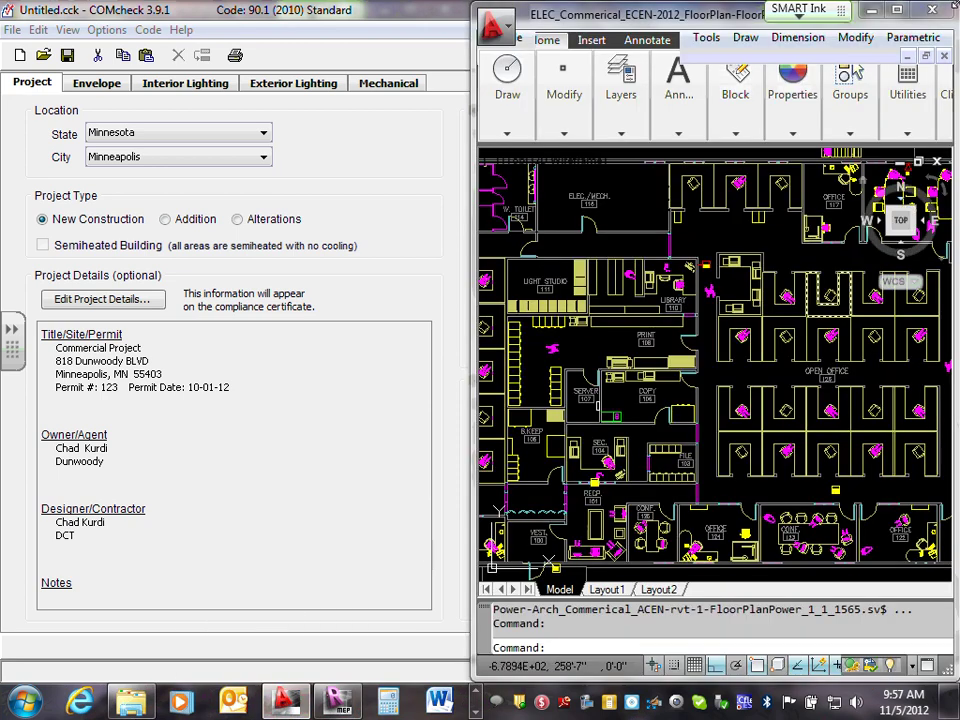
double_click(679, 11)
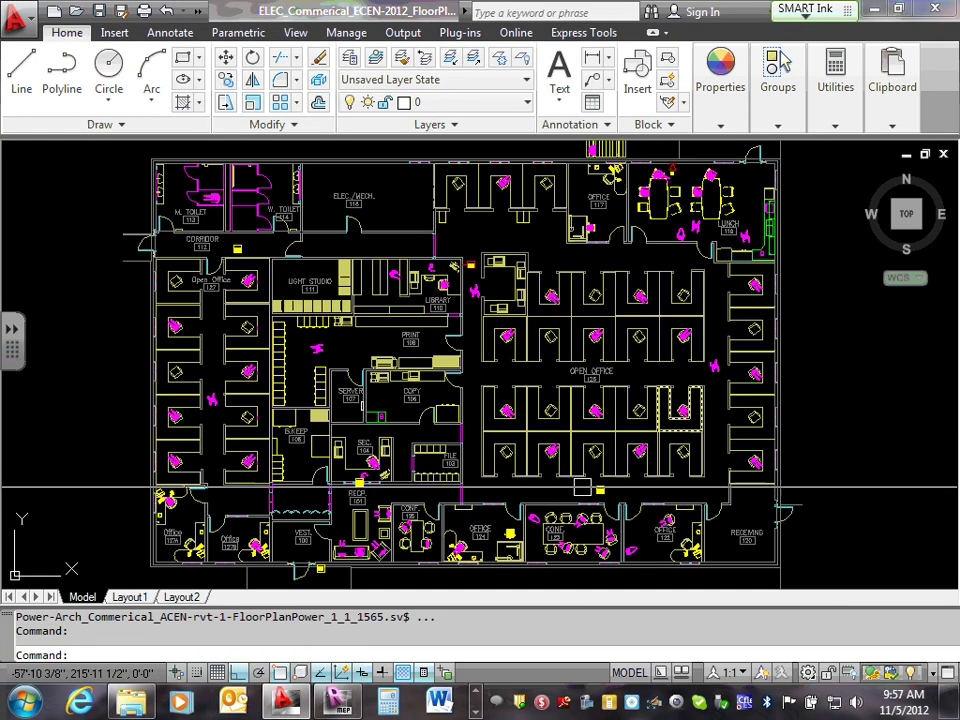
scroll(497, 537, up, 6)
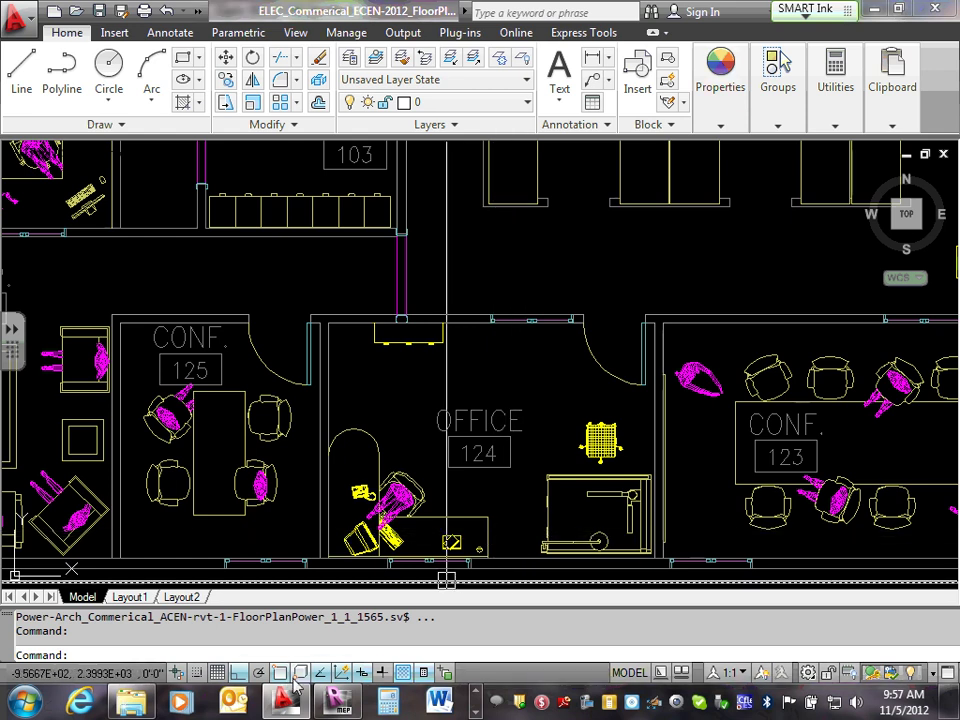
Step: Close the extra empty COMcheck project and return to the Minneapolis lighting project
click(476, 711)
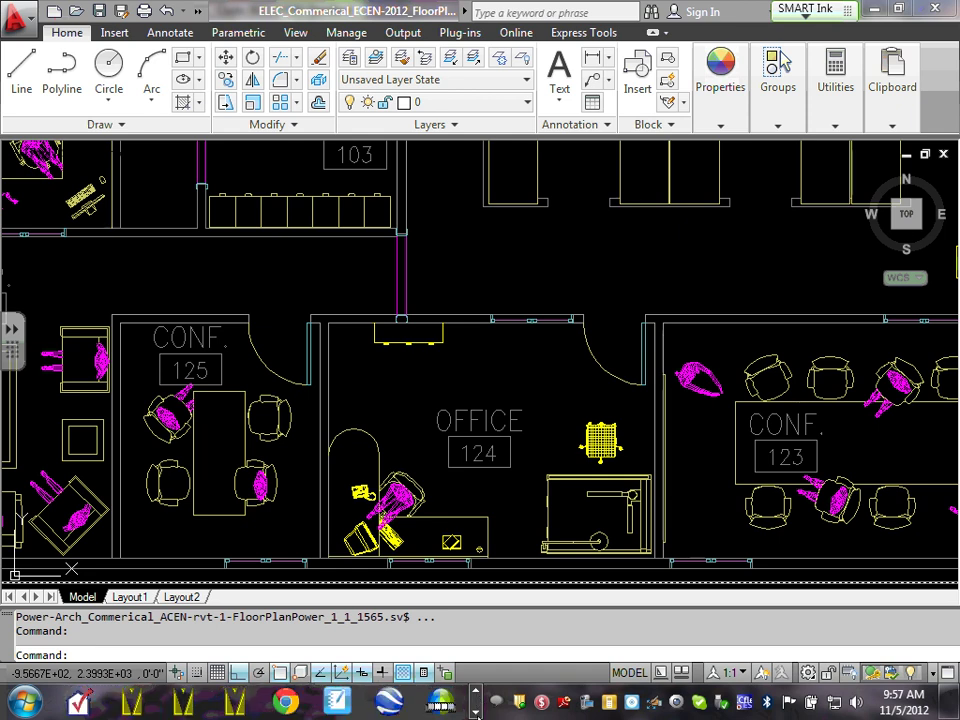
click(476, 697)
click(440, 703)
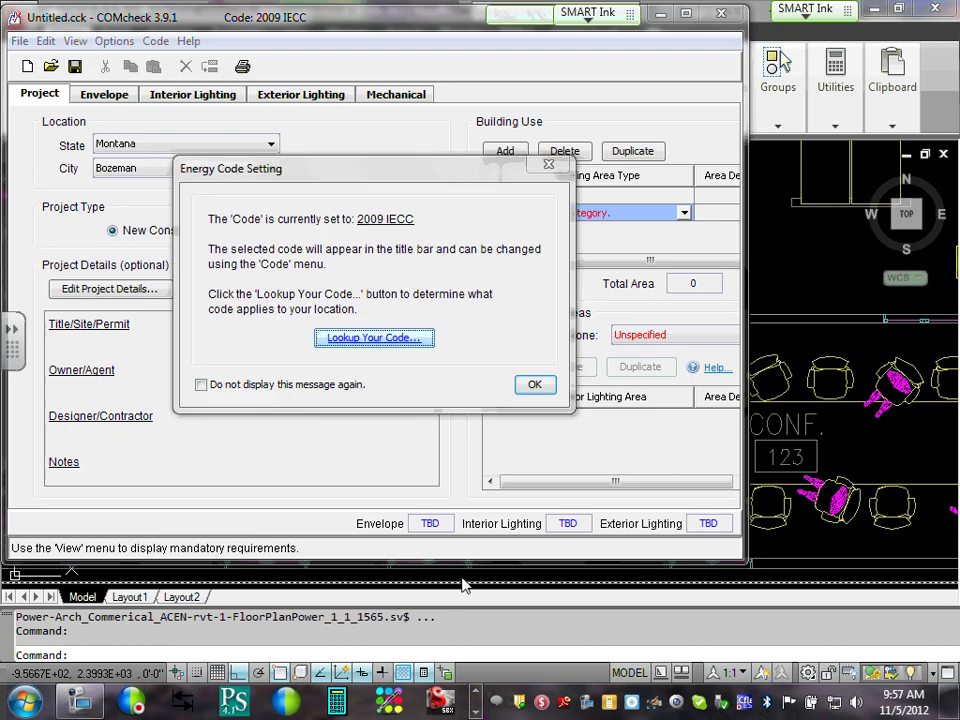
click(543, 387)
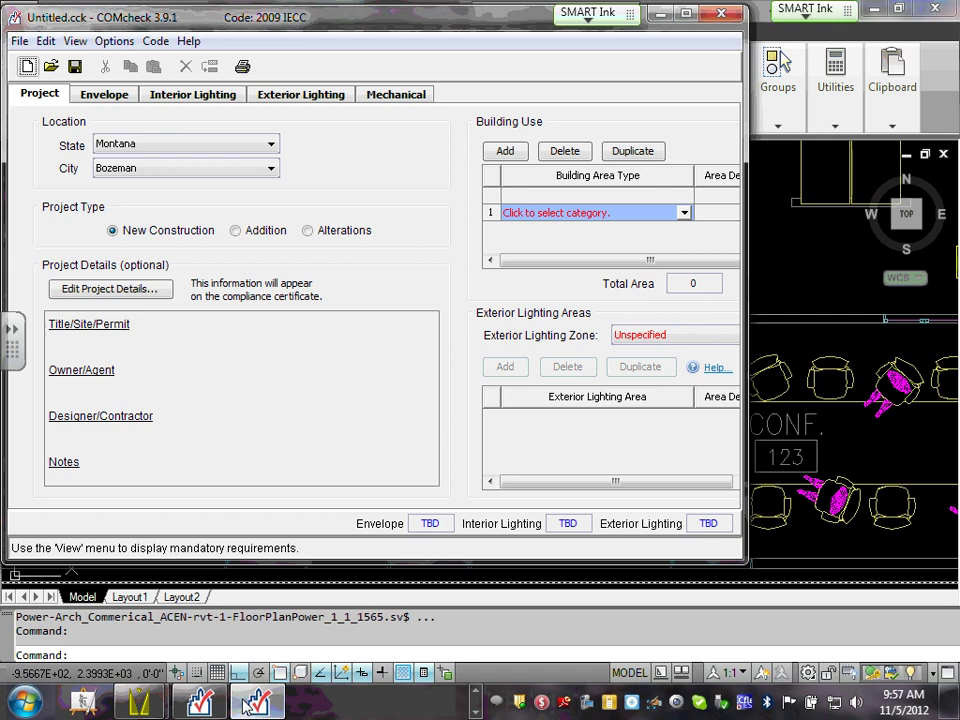
click(721, 13)
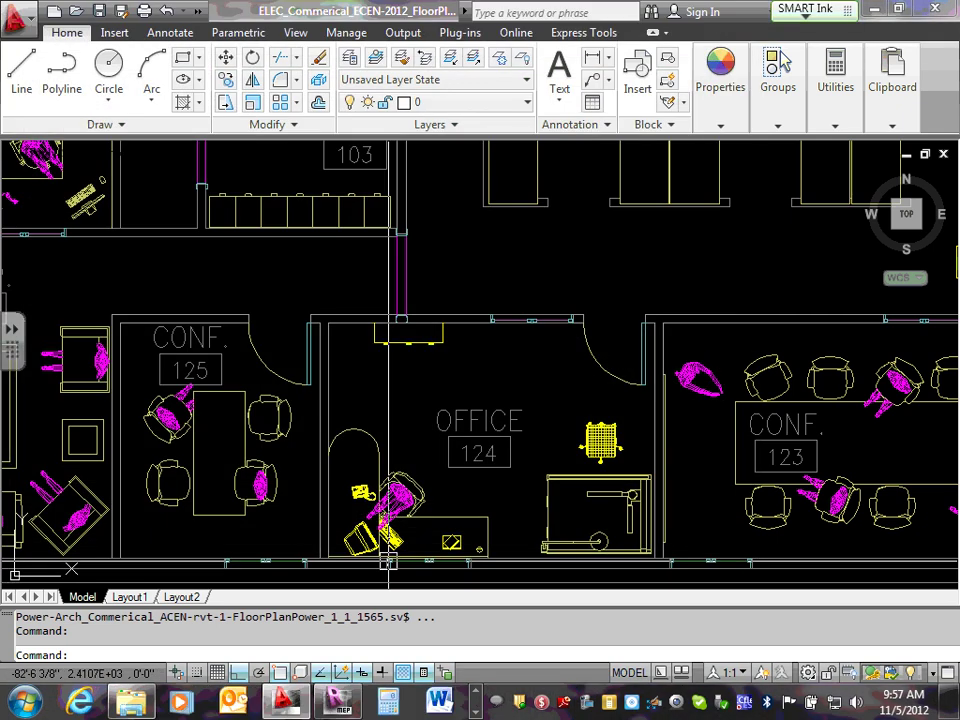
click(476, 712)
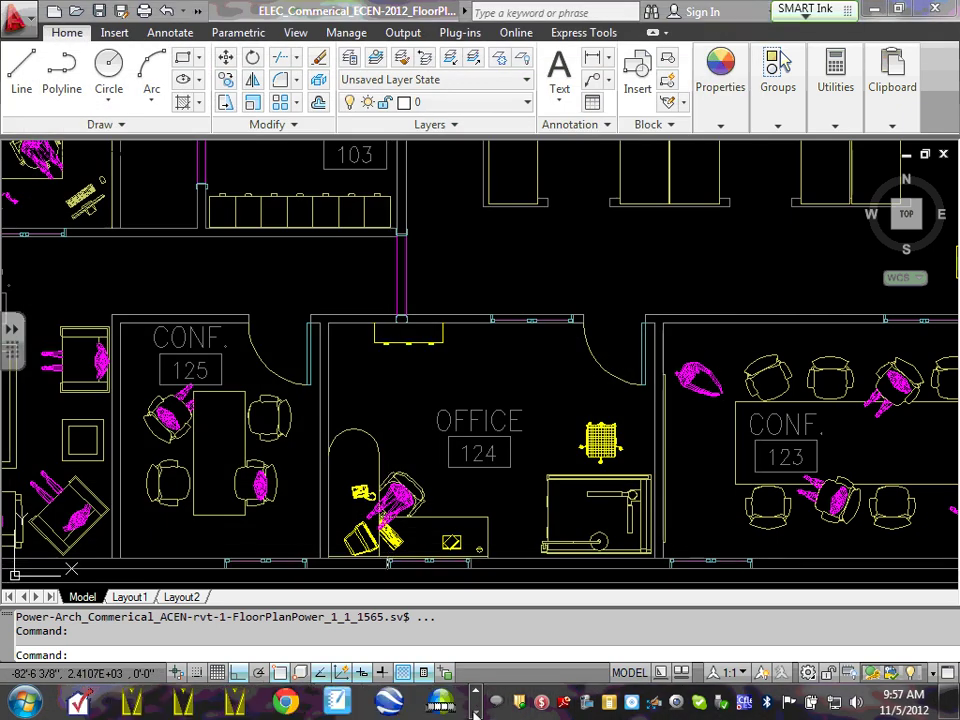
click(476, 712)
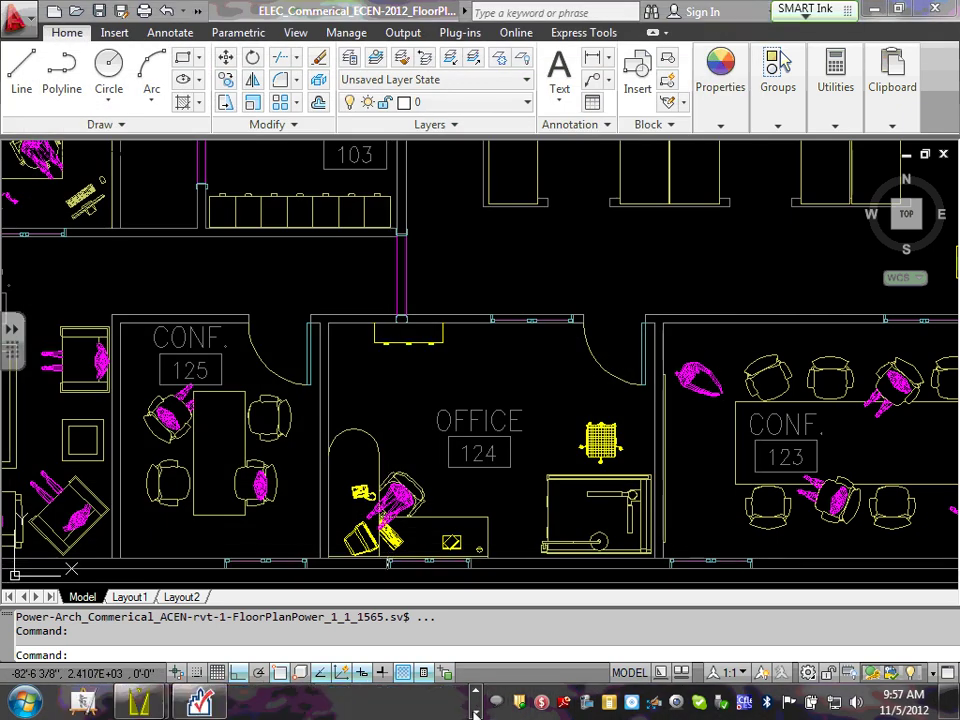
Step: Enter description 124 for the enclosed office row, leaving its area at 0
click(200, 701)
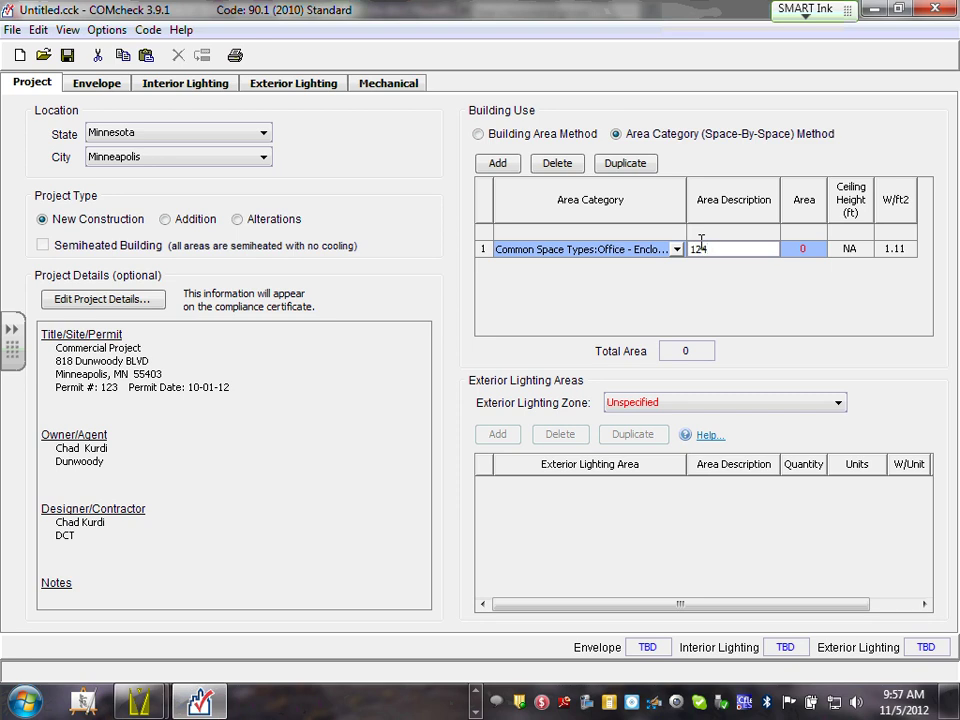
click(816, 249)
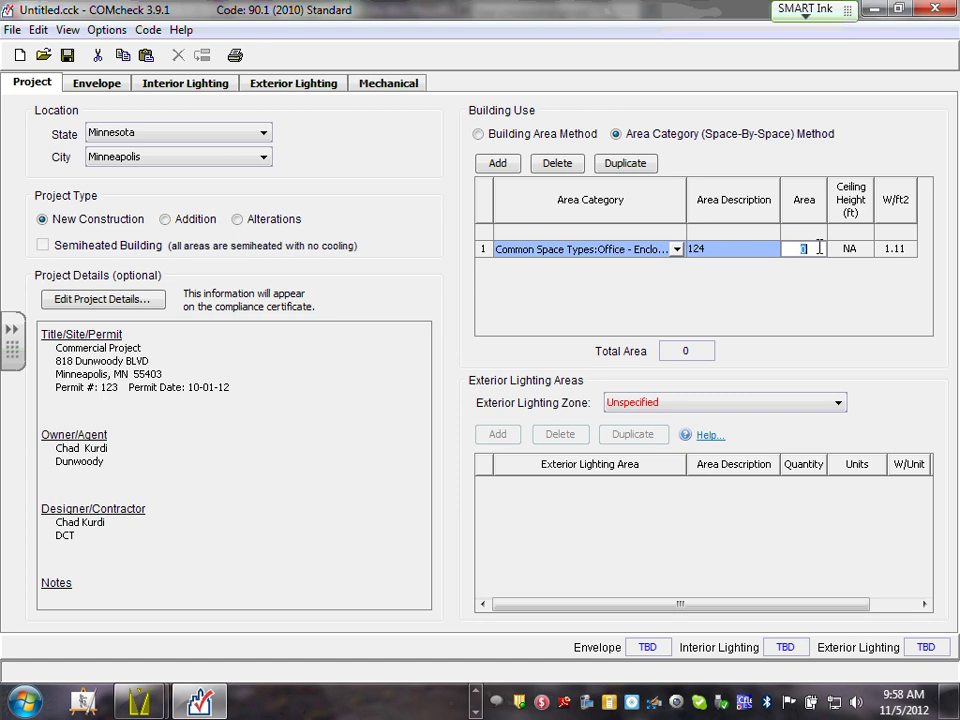
click(477, 691)
click(477, 691)
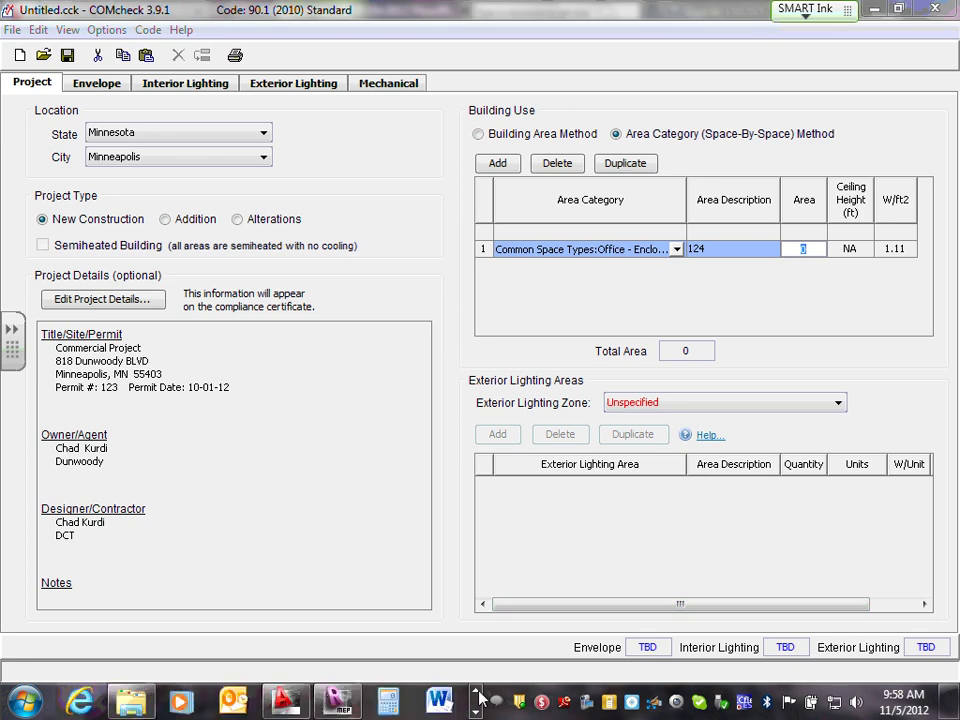
Step: Start the AREA command and pick Office 124's first three inner corners
click(285, 700)
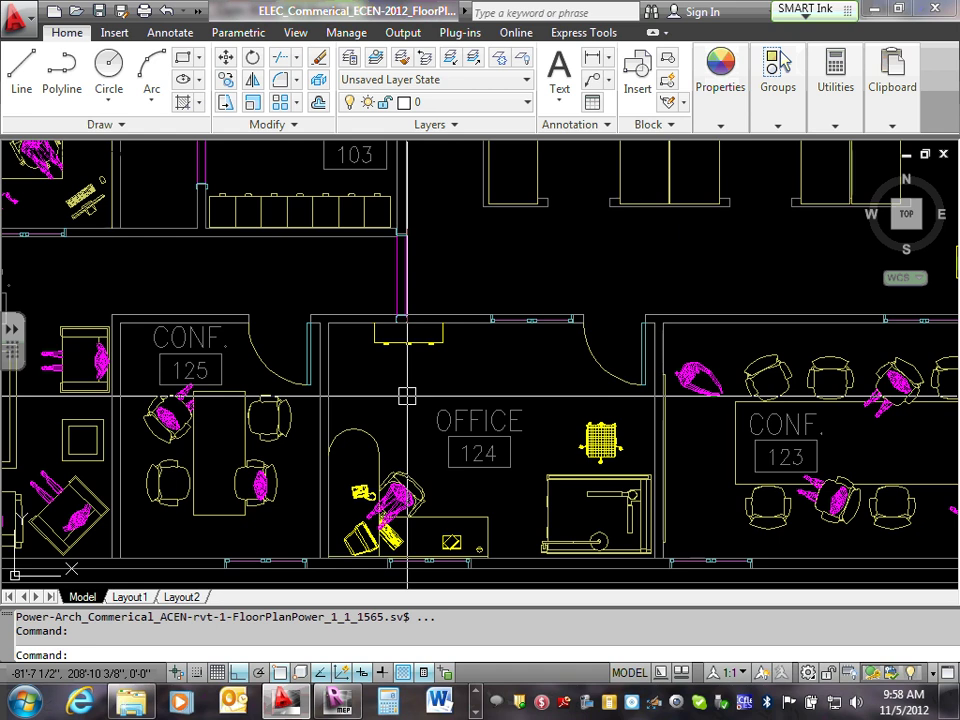
text(area)
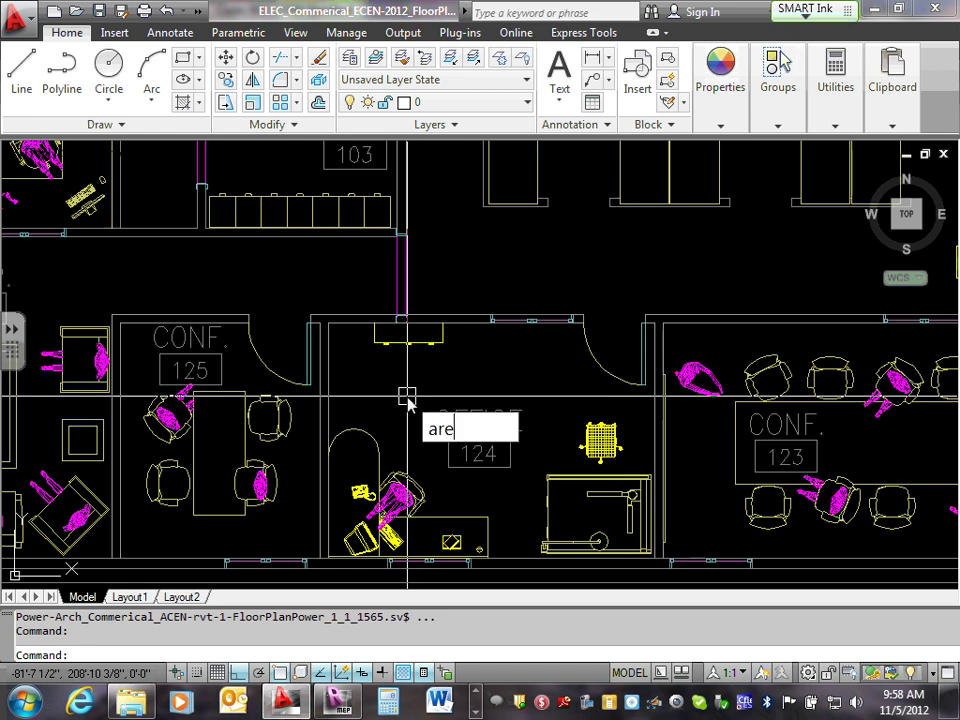
key(Return)
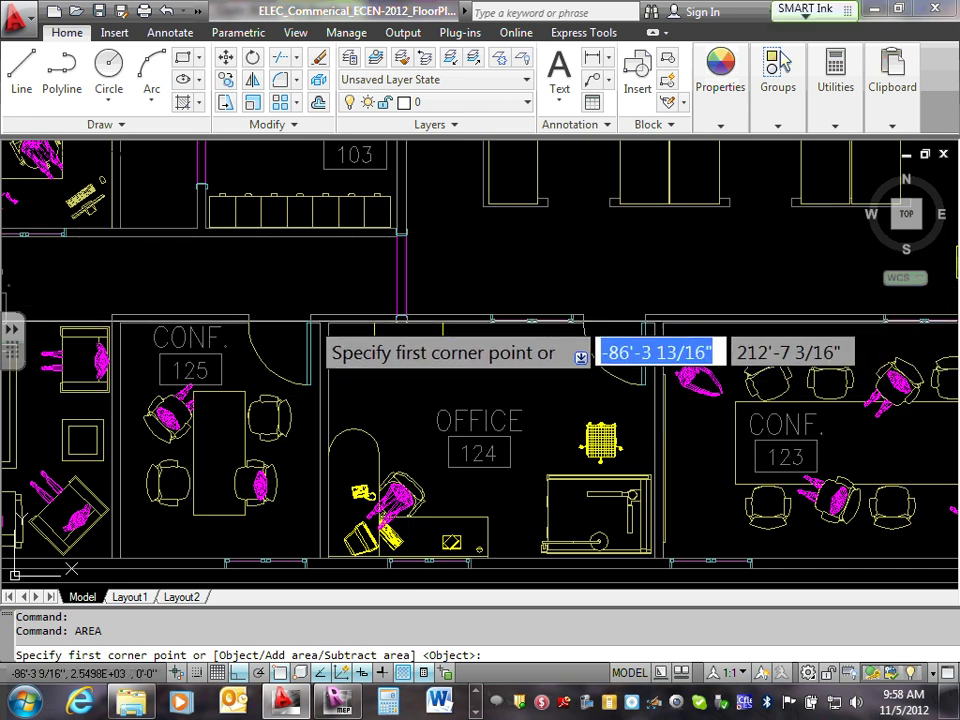
click(328, 322)
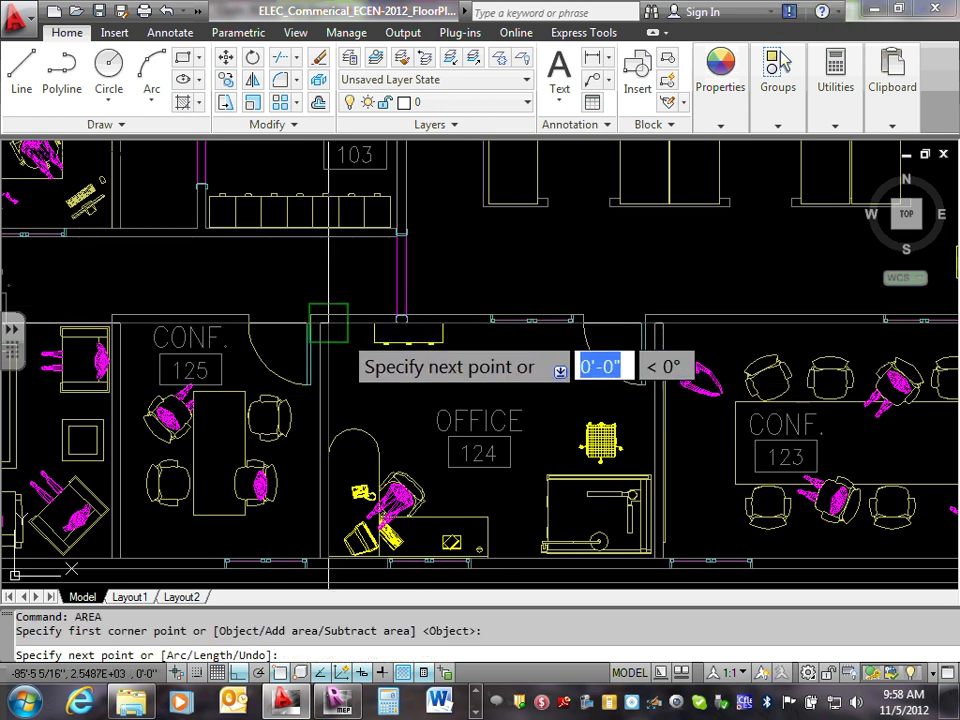
click(643, 322)
scroll(636, 505, up, 5)
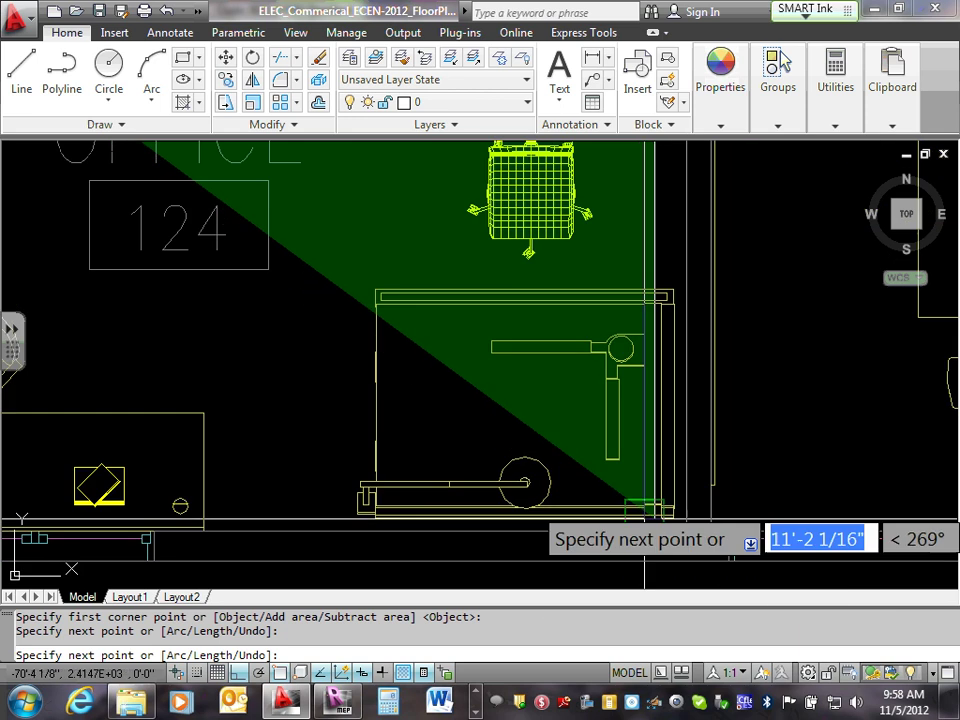
click(648, 510)
Step: Pick Office 124's remaining corners and read 170.3445 sq ft, perimeter 52'-10 1/16"
scroll(370, 500, down, 3)
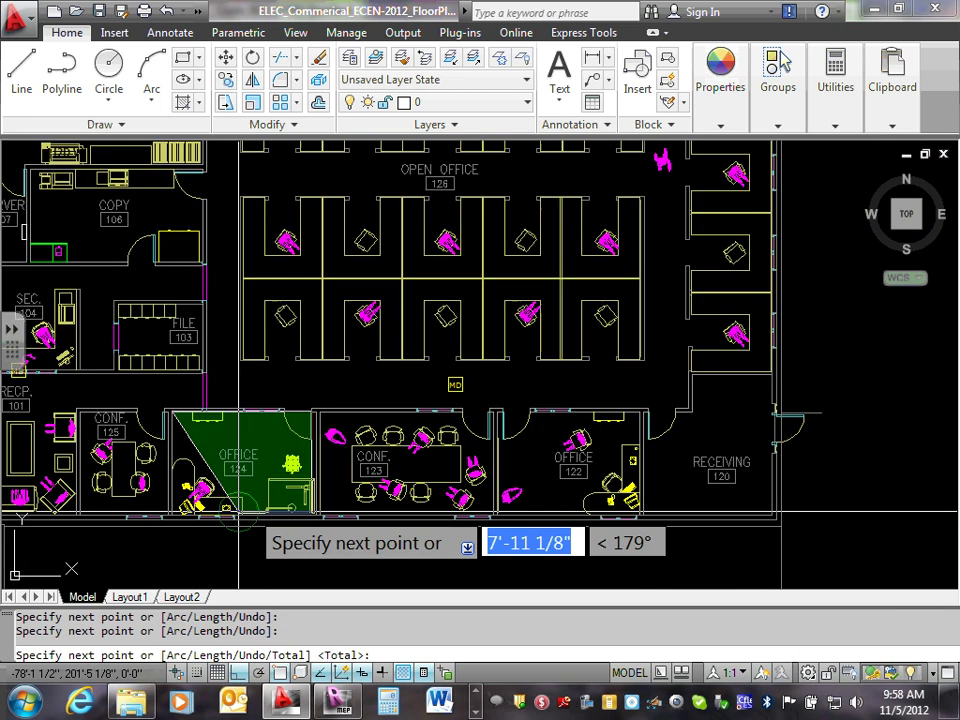
scroll(175, 520, up, 5)
click(170, 522)
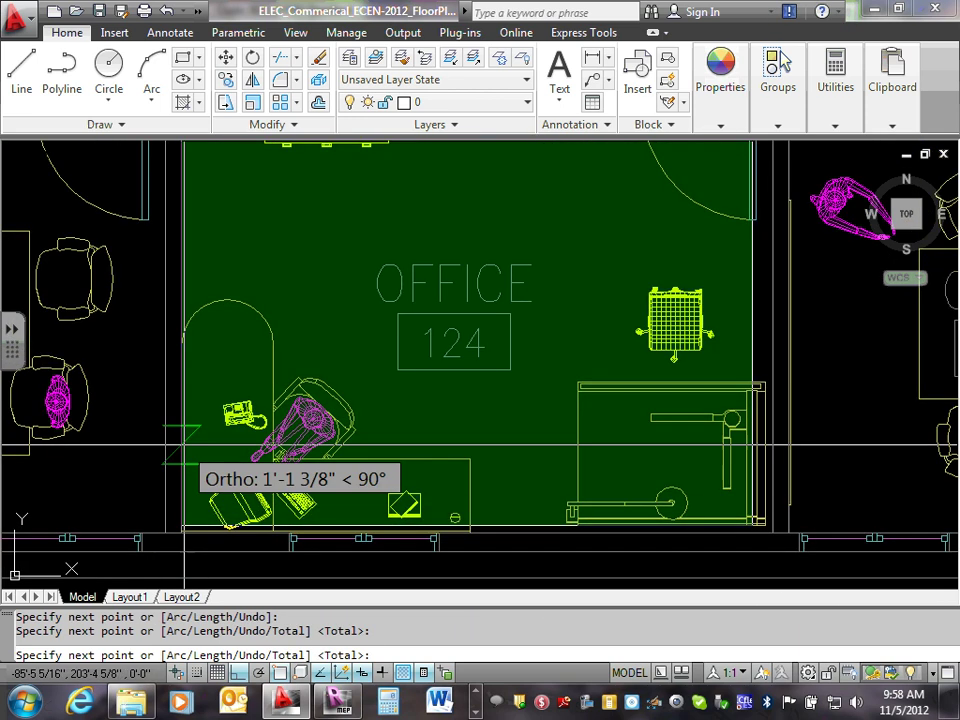
scroll(222, 301, down, 5)
scroll(222, 195, up, 5)
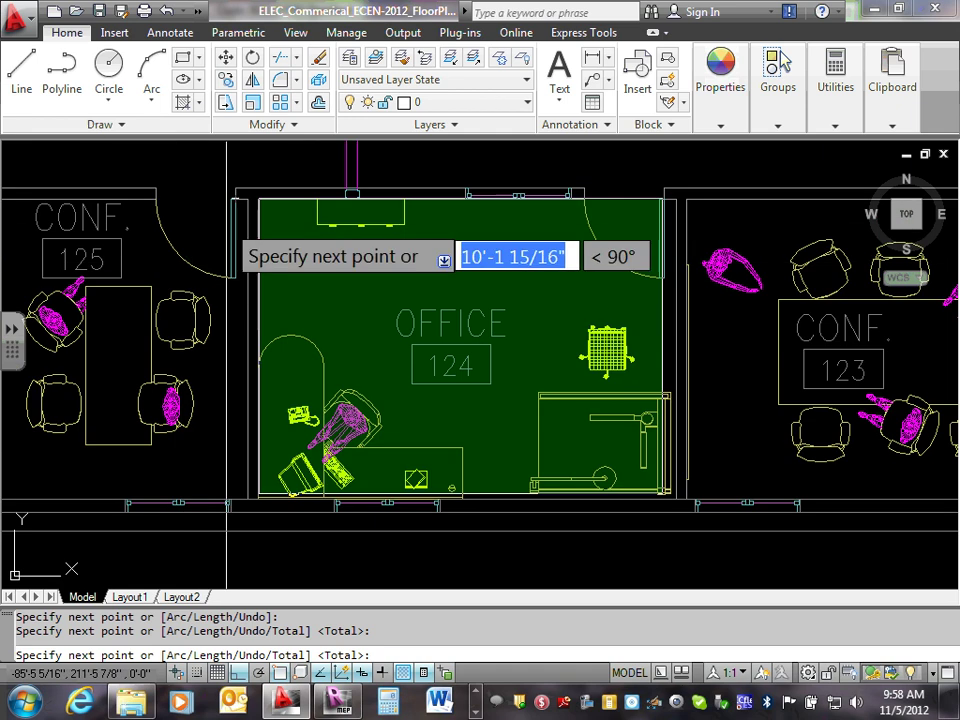
click(258, 197)
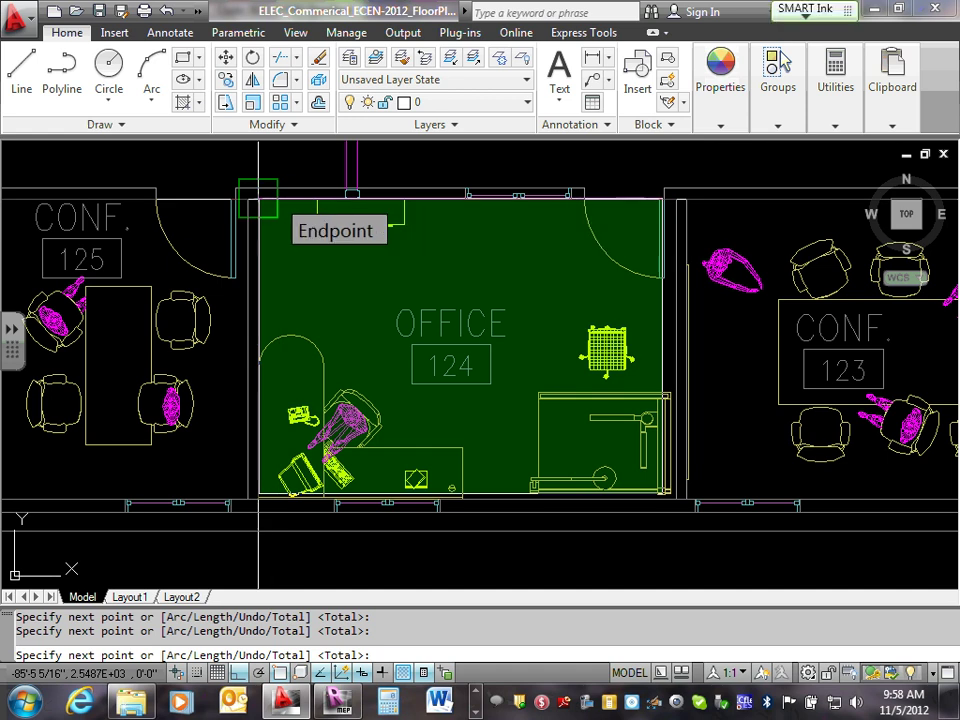
key(Return)
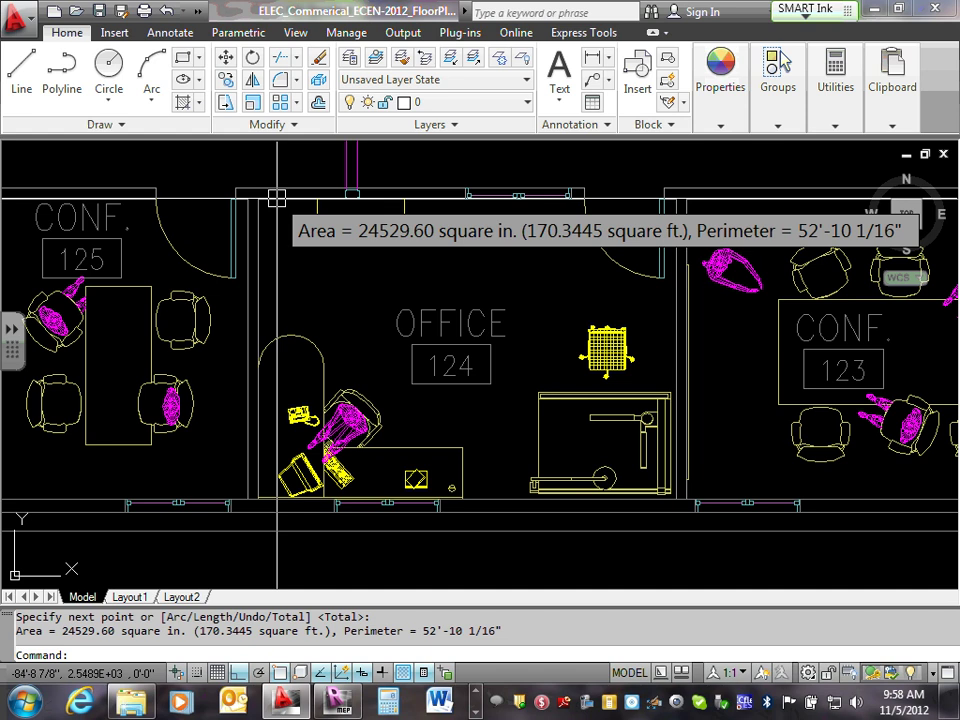
key(Escape)
key(Escape)
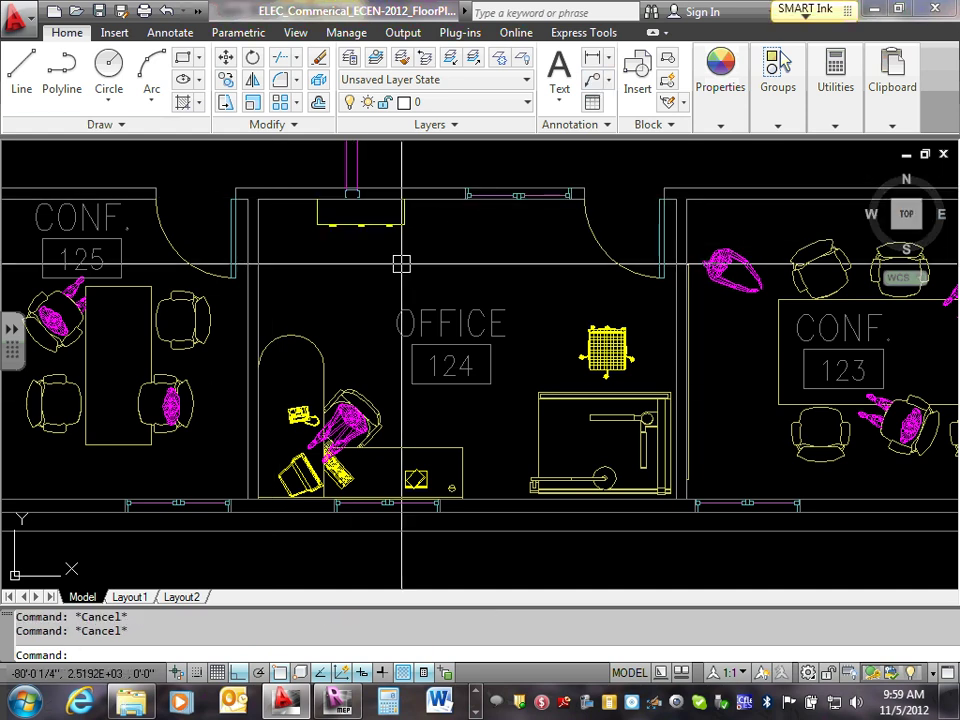
Step: Cancel a discarded AREA entry and an accidental top-wall selection
text(area)
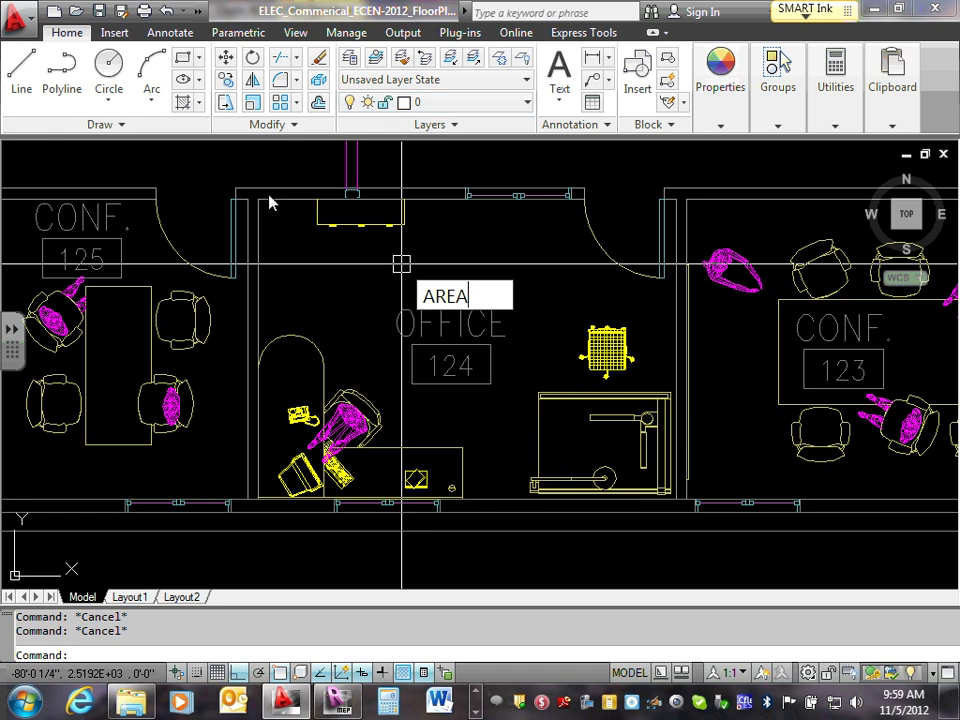
key(Escape)
click(263, 206)
click(258, 199)
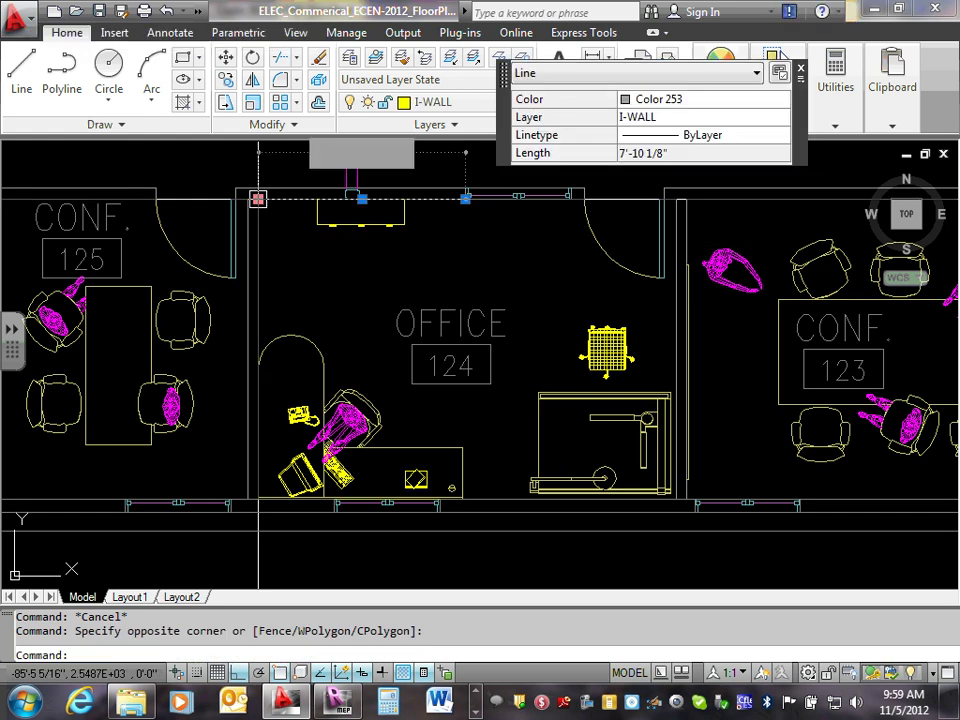
key(Escape)
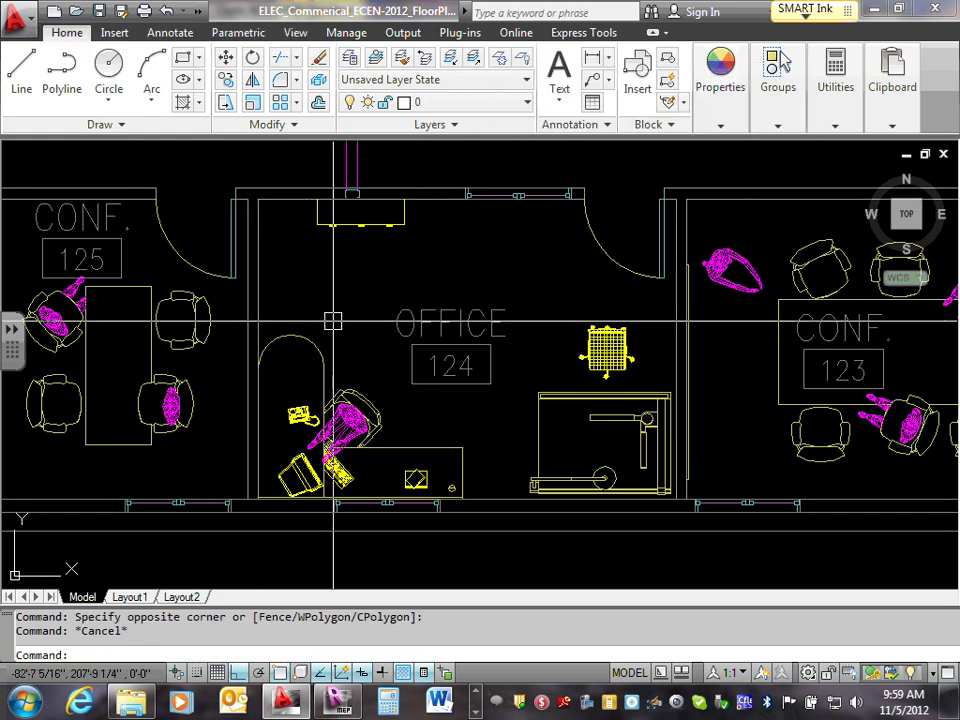
Step: Remeasure Office 124 from its four corners: 175.2562 sq ft, perimeter 53'-8 11/16"
text(area)
key(Return)
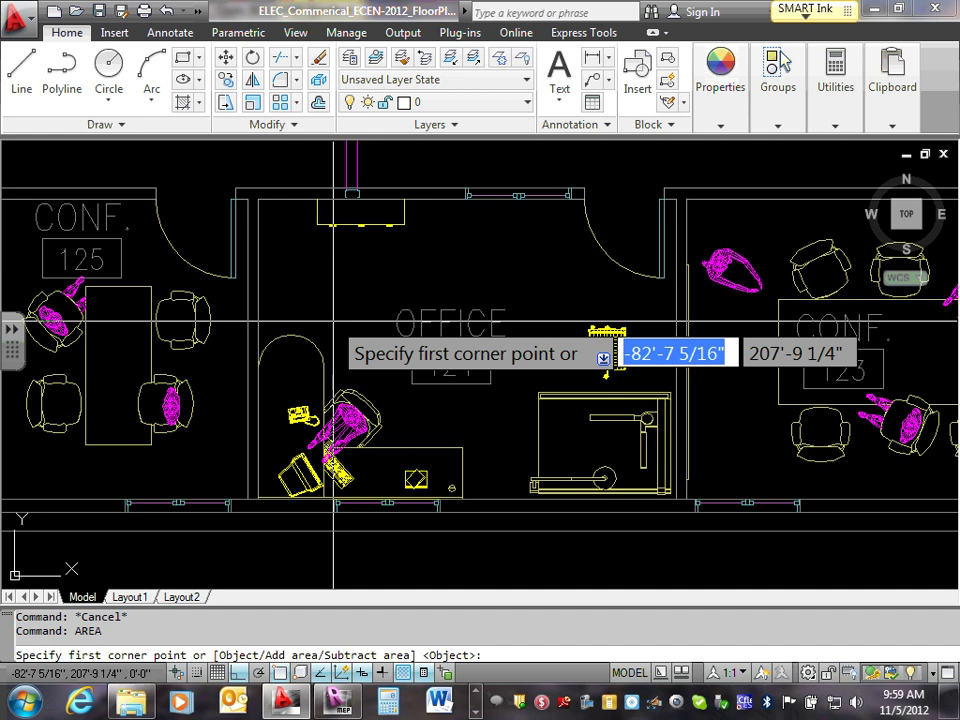
click(258, 204)
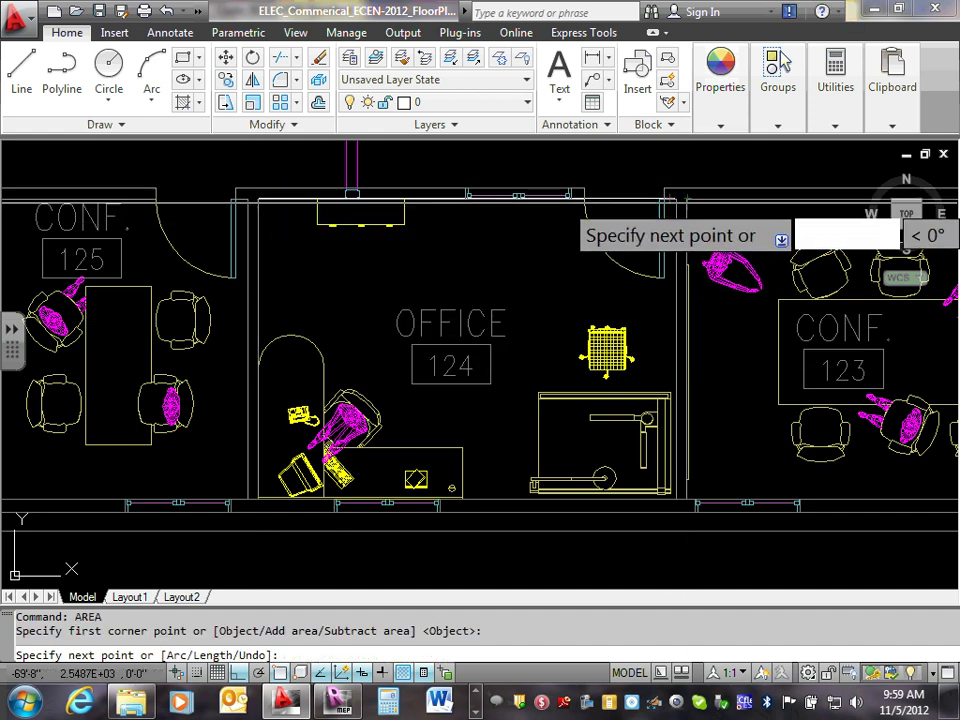
click(676, 200)
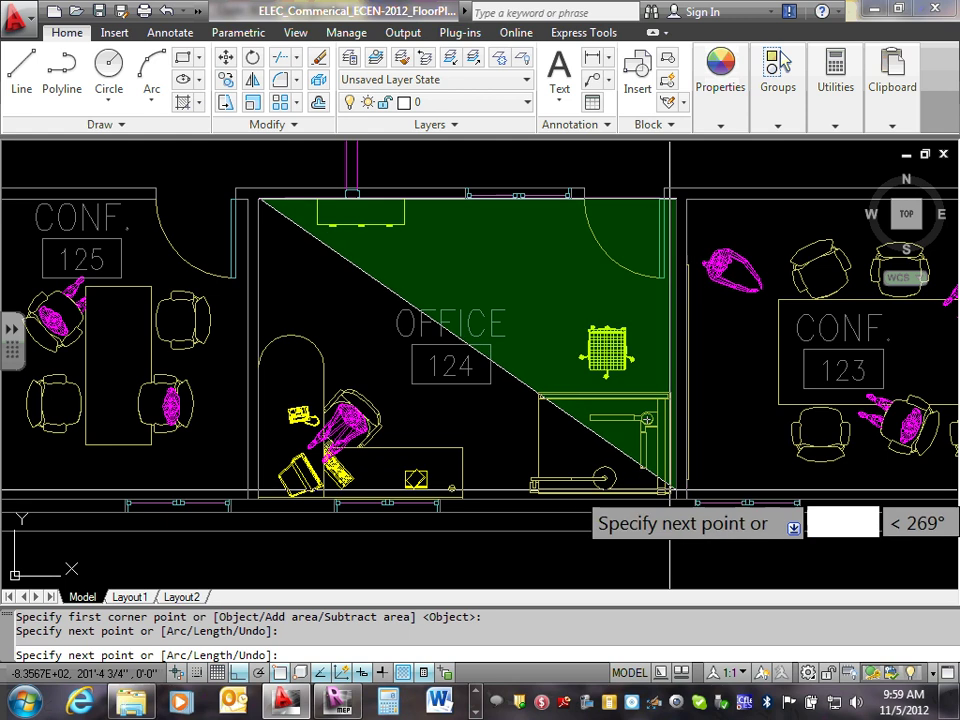
click(672, 490)
click(259, 490)
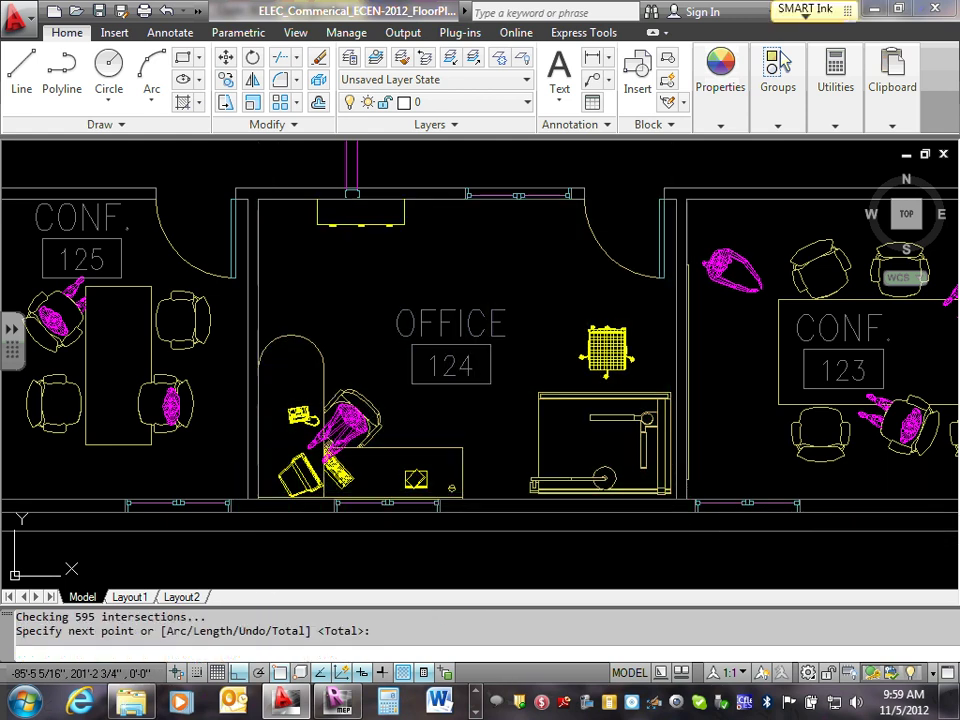
click(259, 200)
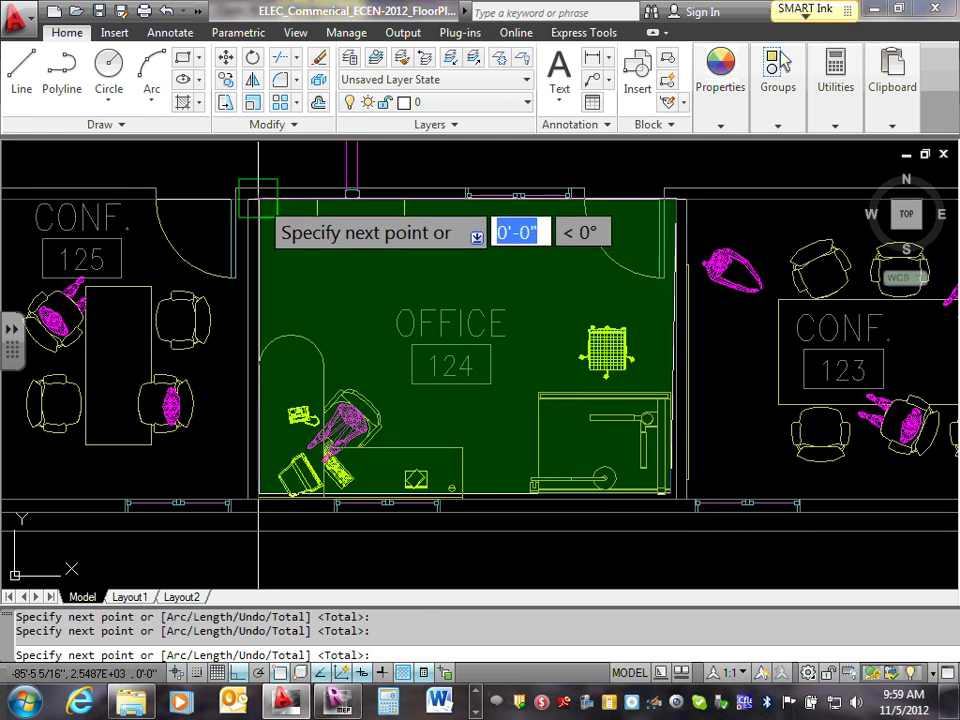
key(Return)
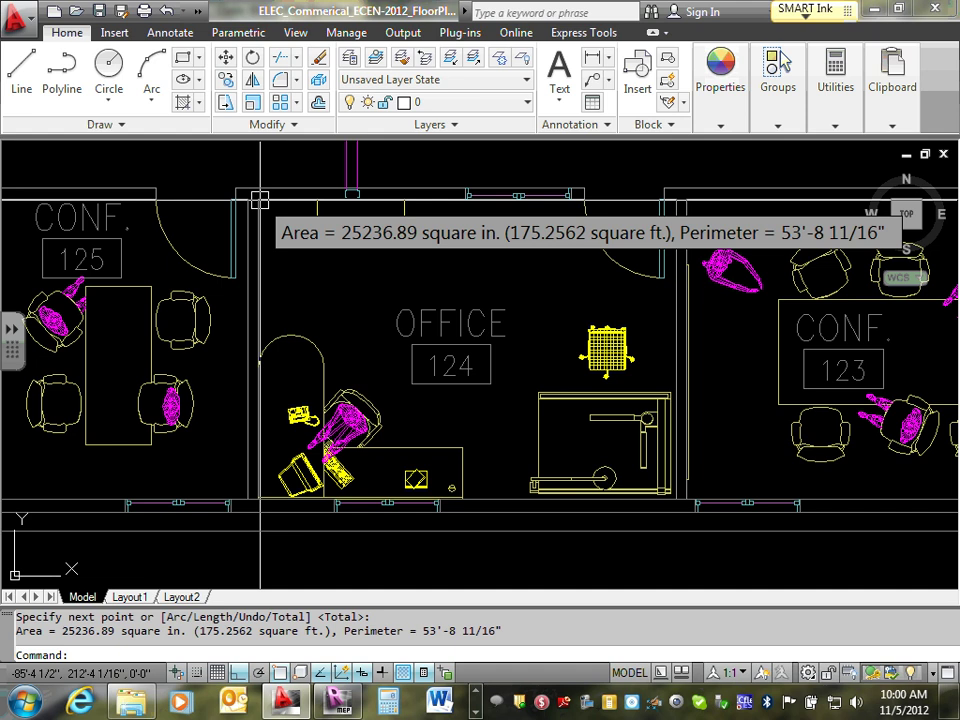
key(Escape)
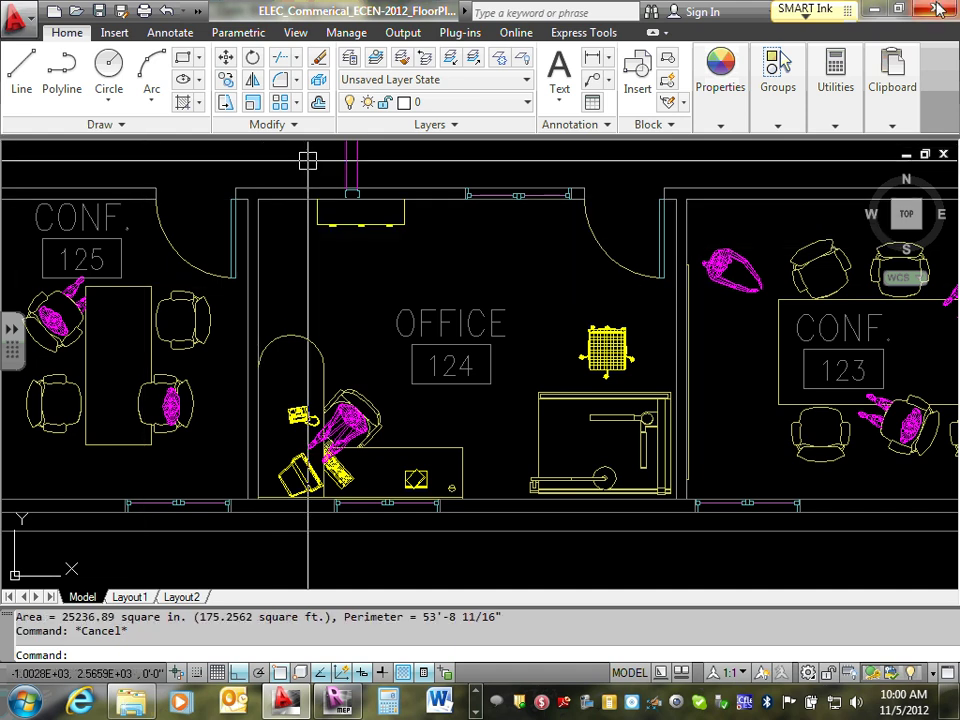
Step: Enter 175 as Office 124's area in COMcheck, making the total area 175
click(881, 8)
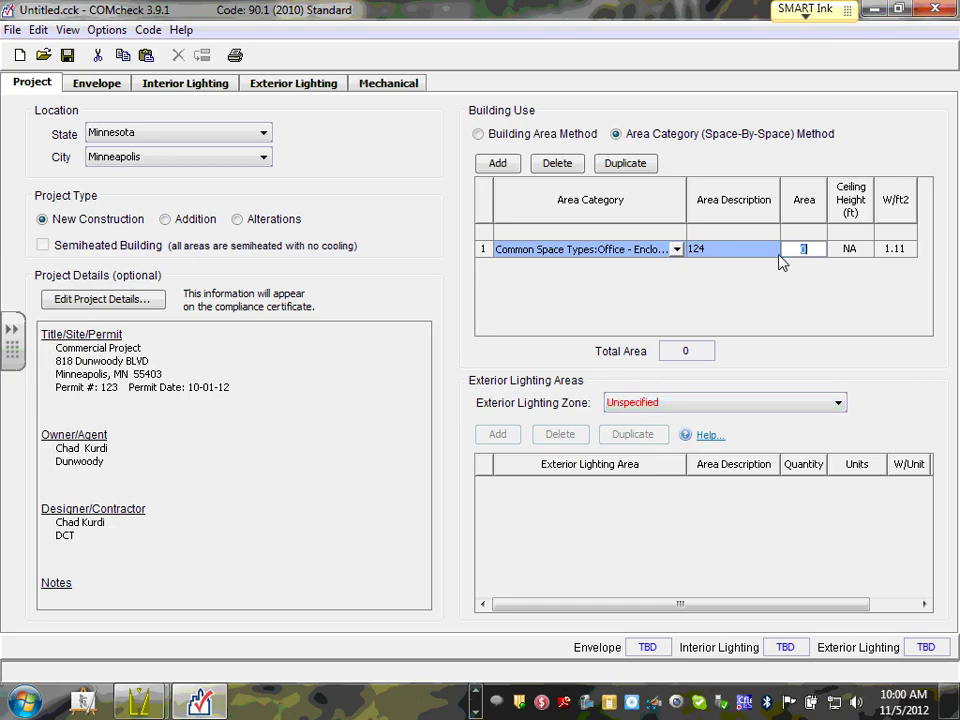
text(175)
click(866, 253)
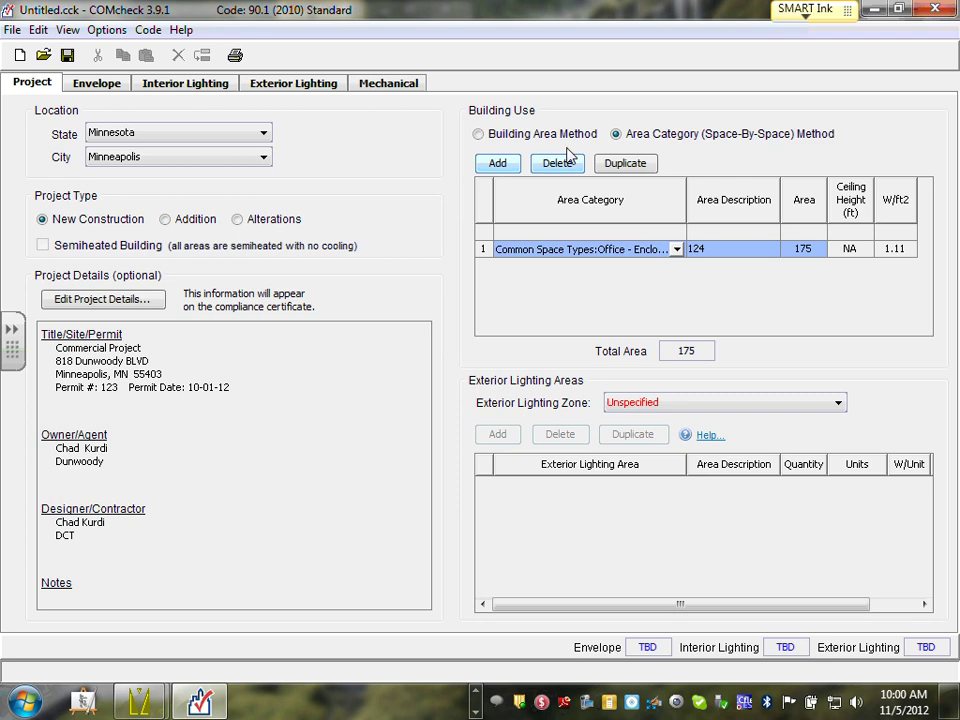
Step: Add a second space row categorised Corridor/Transition <8 ft wide at 0.66 W/ft2
click(503, 165)
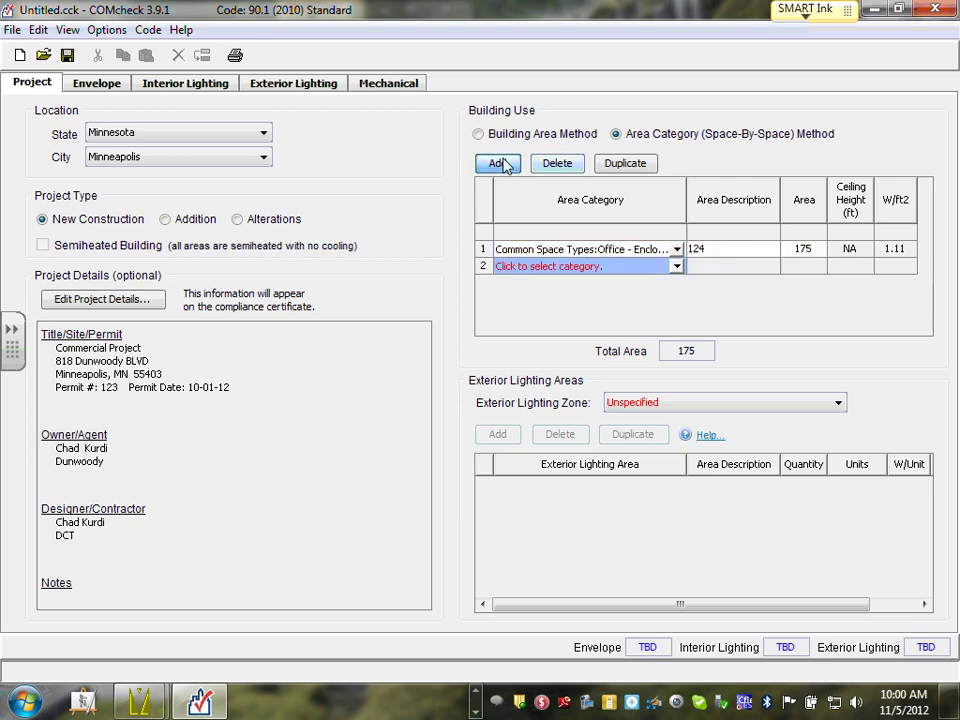
click(677, 267)
mouse_move(879, 317)
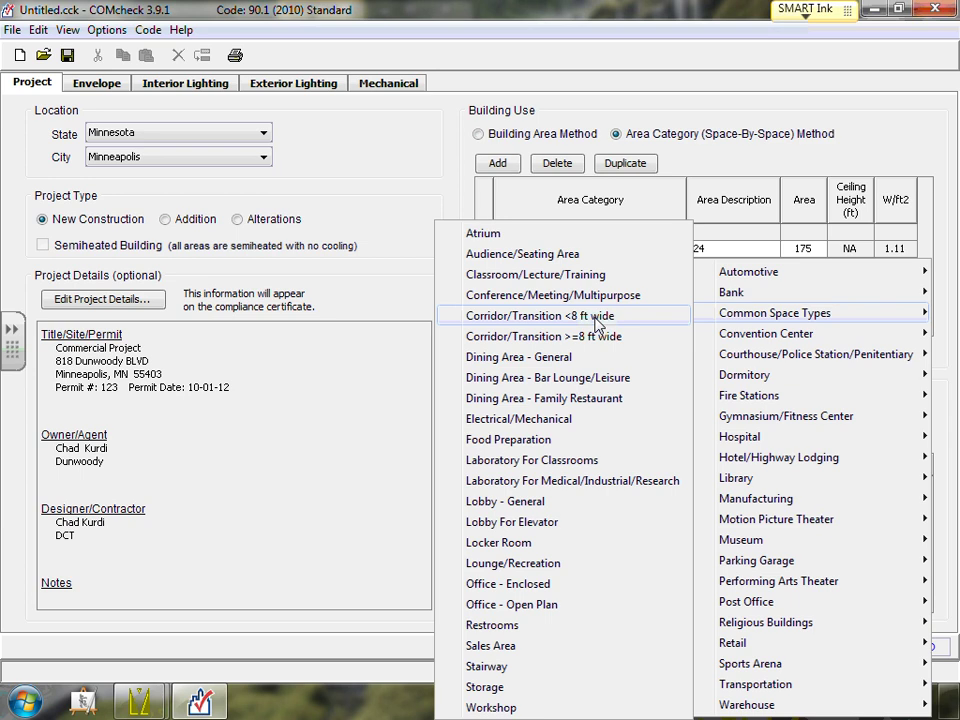
click(521, 316)
click(755, 265)
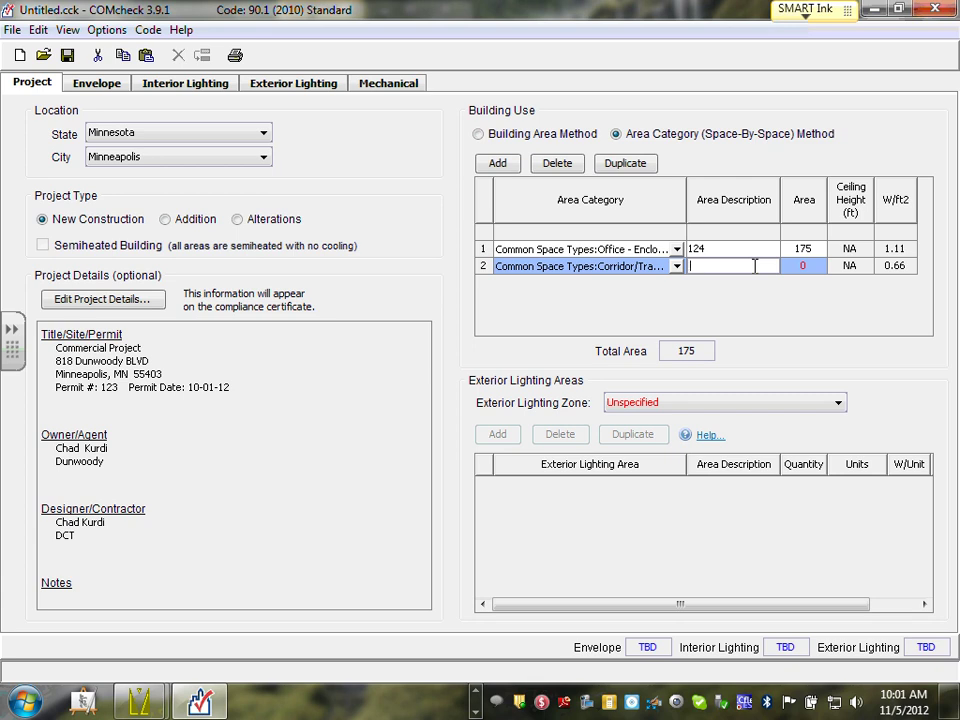
click(478, 698)
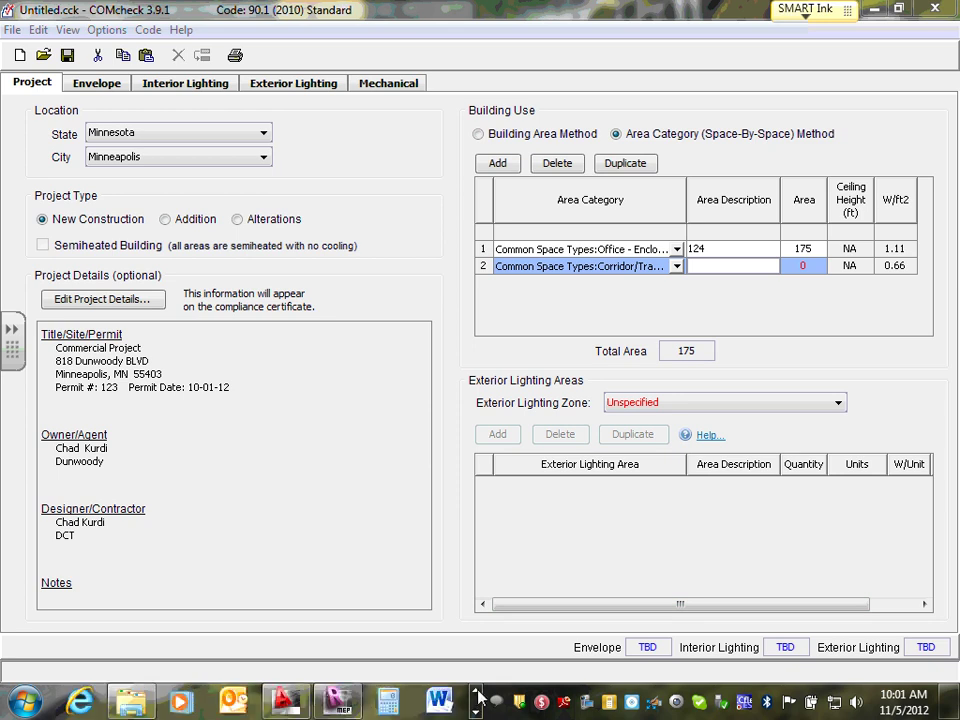
Step: Pan the AutoCAD floor plan to bring Corridor 112 and the toilets into view
click(289, 698)
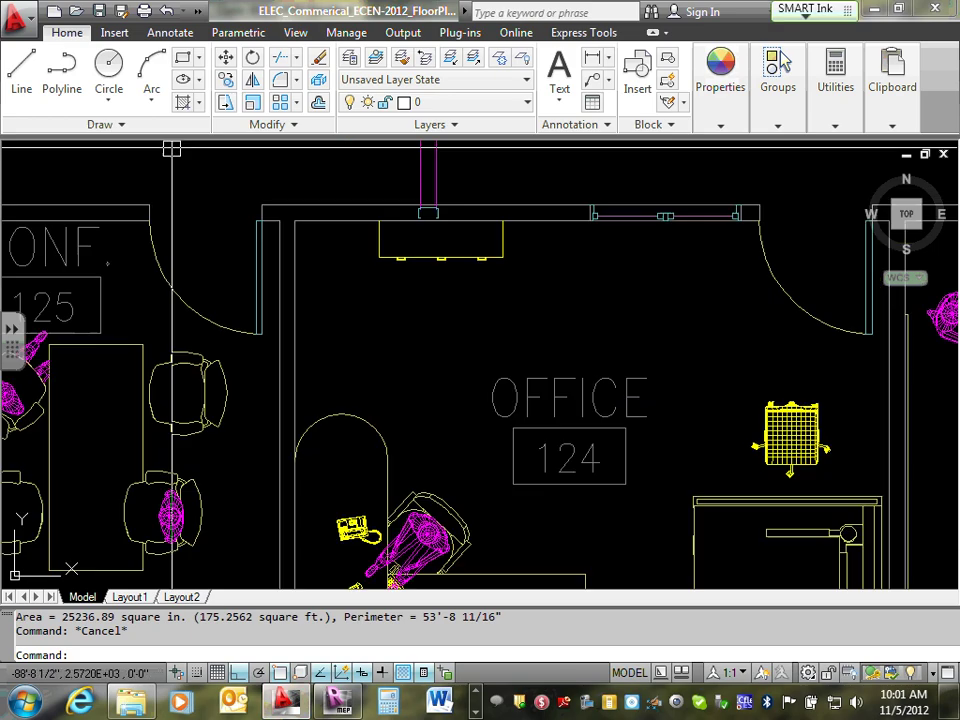
scroll(172, 148, down, 7)
drag(188, 165, 349, 507)
drag(280, 161, 403, 489)
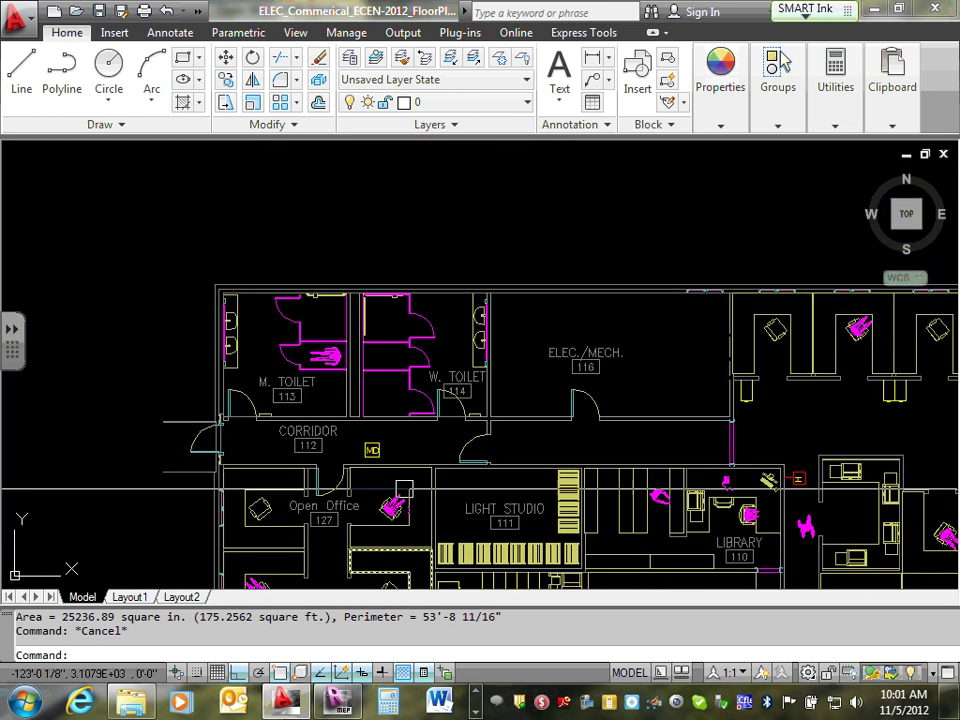
scroll(392, 470, up, 5)
scroll(386, 469, down, 5)
scroll(199, 410, up, 2)
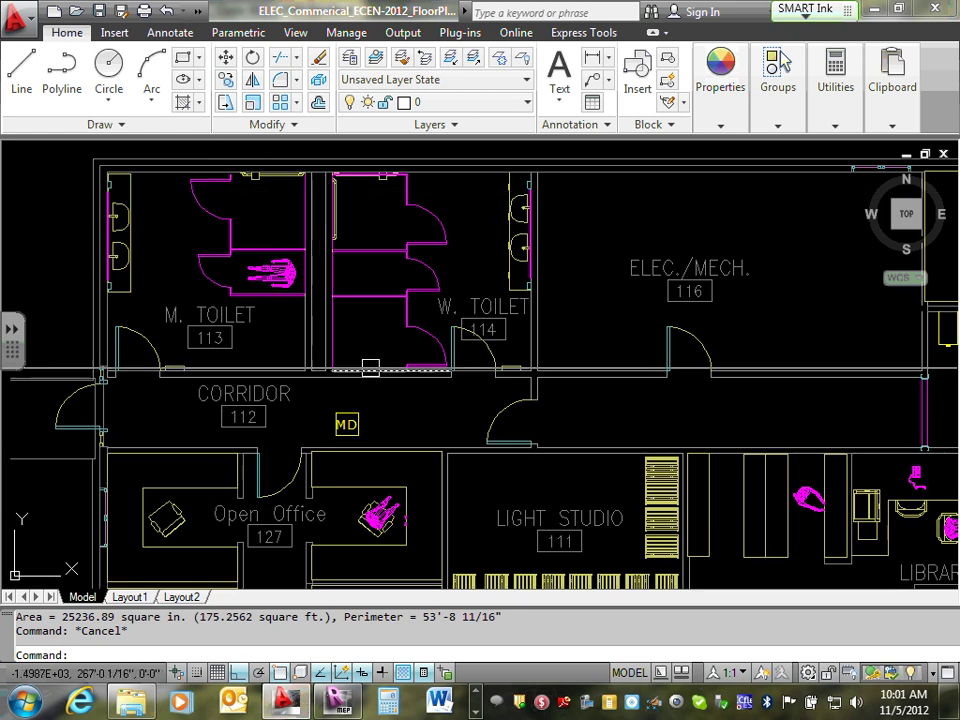
Step: Start AREA and pick the corridor's top-left, top-right and bottom-right corners
text(area)
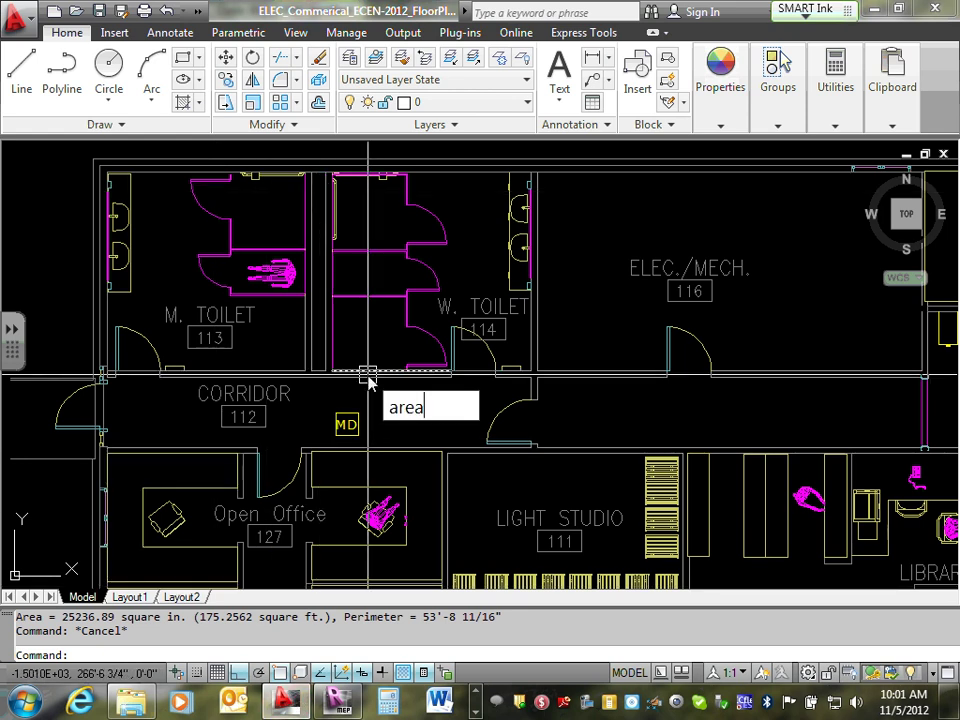
key(Return)
scroll(95, 375, up, 5)
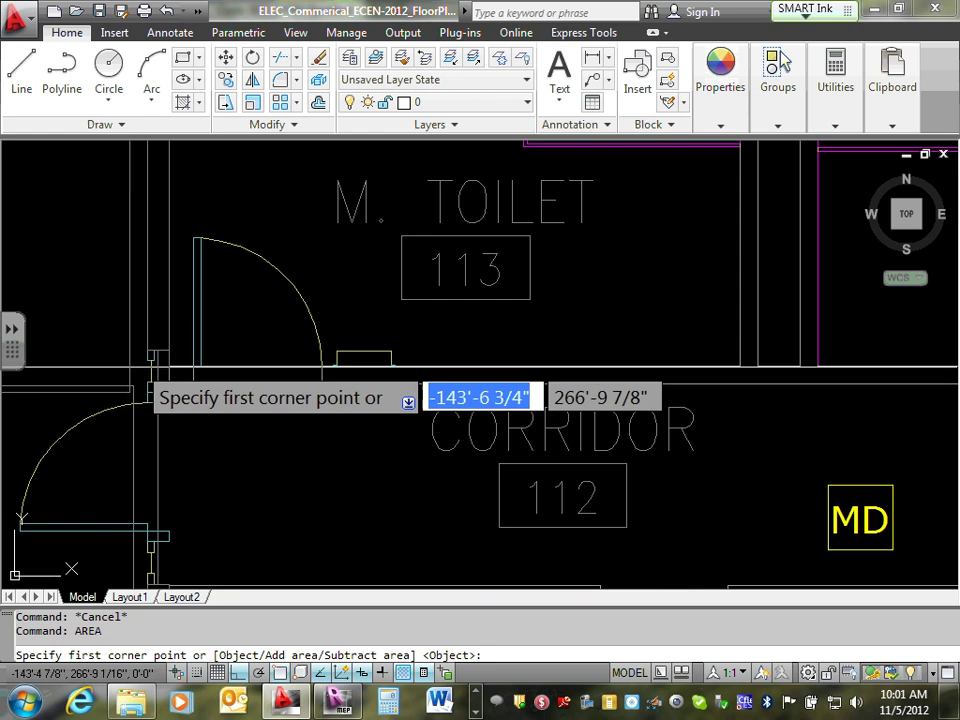
scroll(165, 368, up, 3)
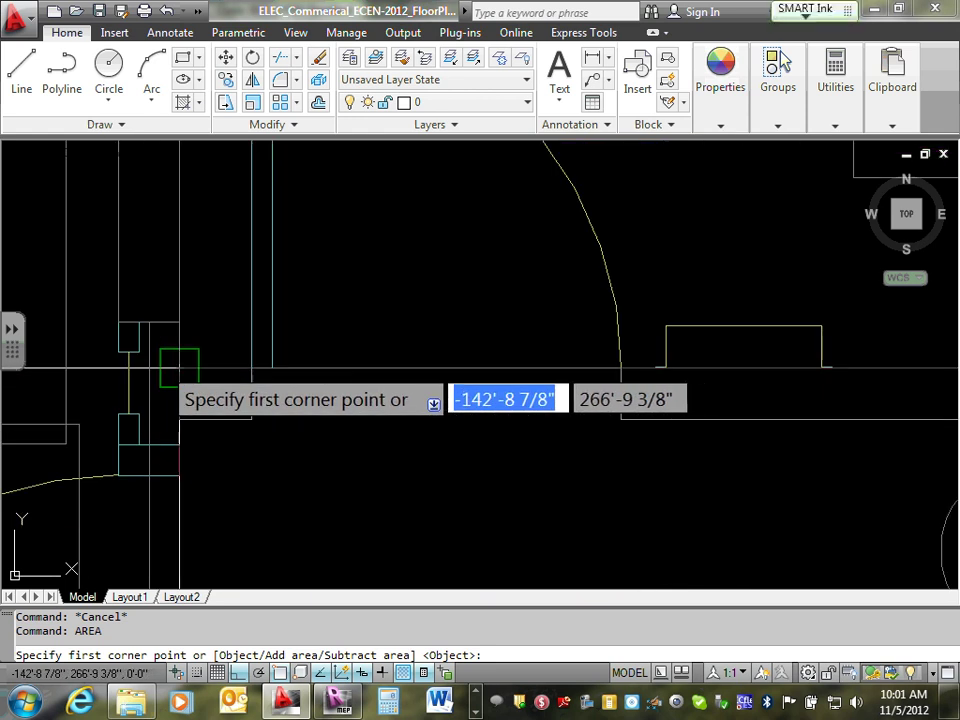
click(180, 369)
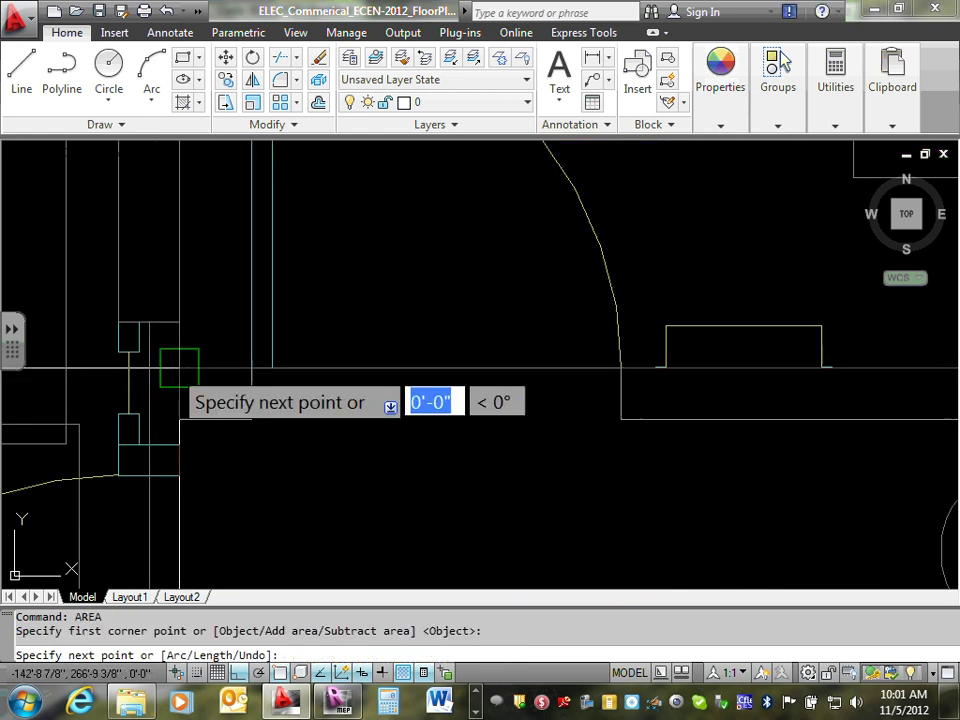
scroll(183, 375, down, 5)
scroll(873, 415, up, 2)
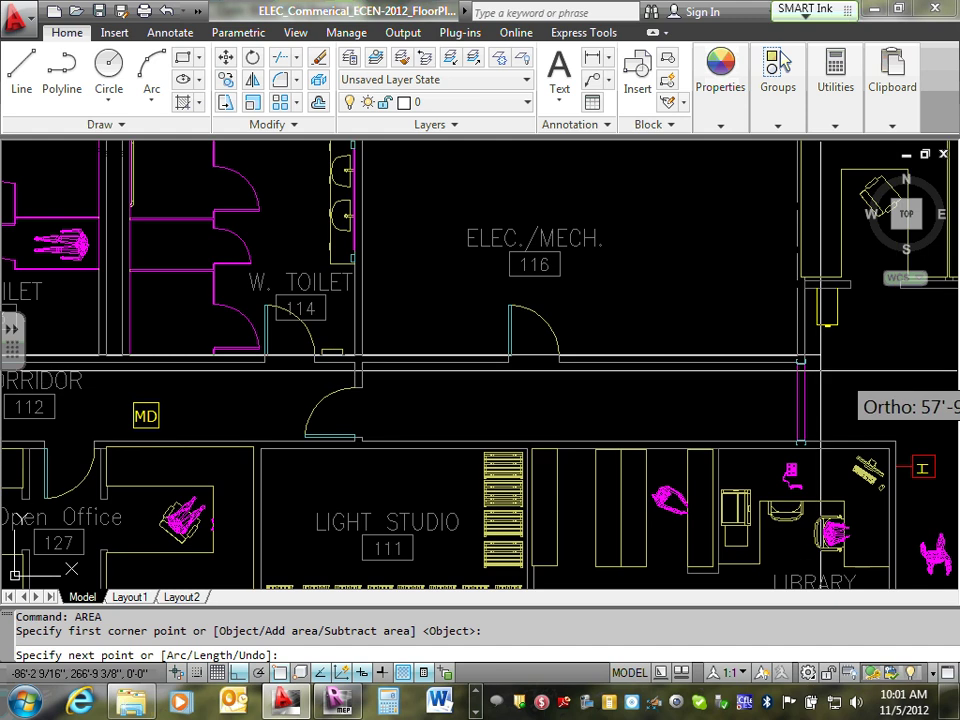
click(797, 360)
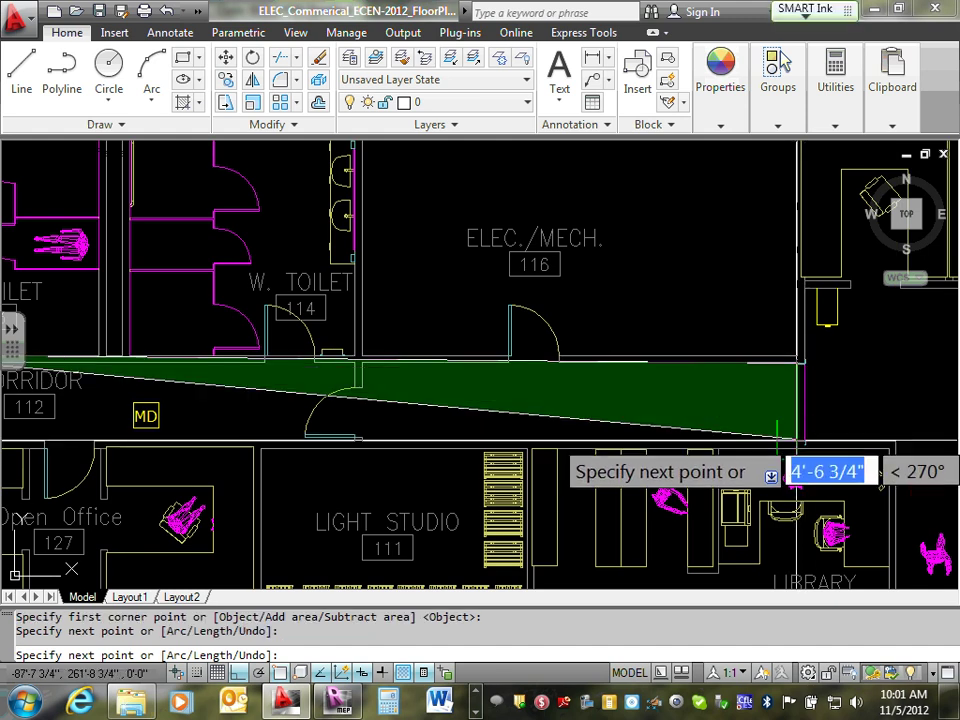
scroll(797, 435, up, 3)
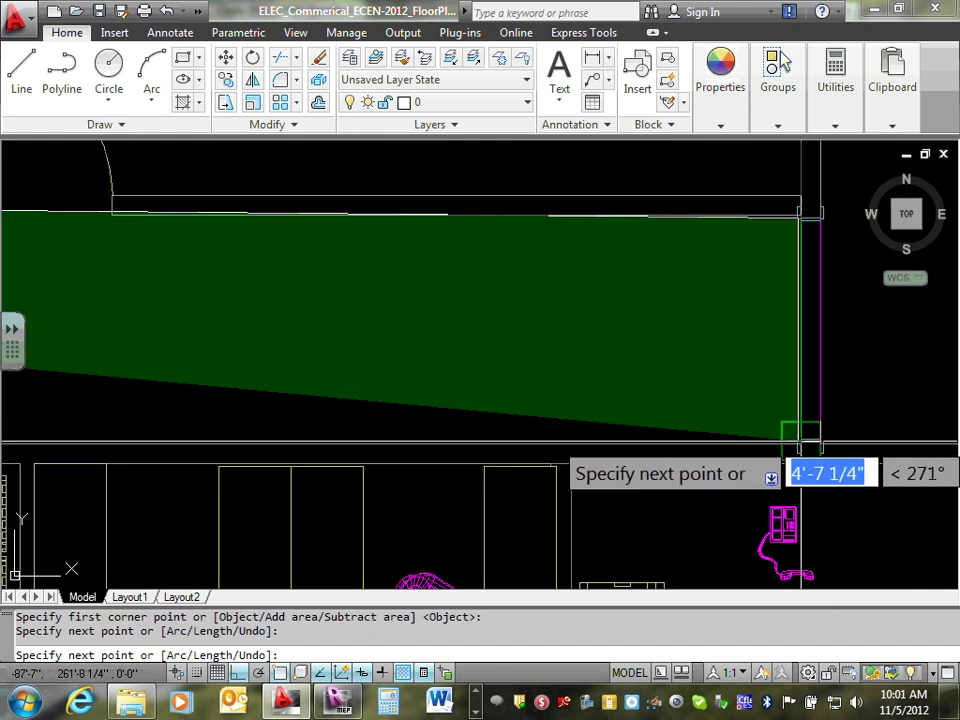
click(798, 441)
Step: Pick the bottom-left corner, close the outline, and read 270.0702 sq ft
scroll(725, 428, down, 5)
scroll(115, 430, up, 5)
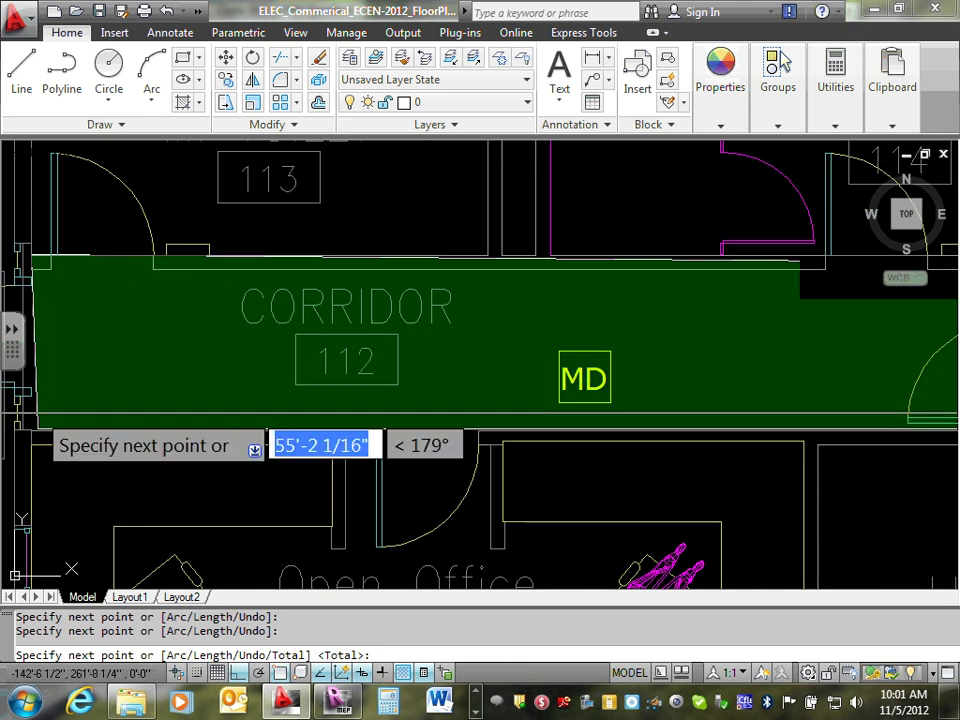
scroll(18, 425, up, 5)
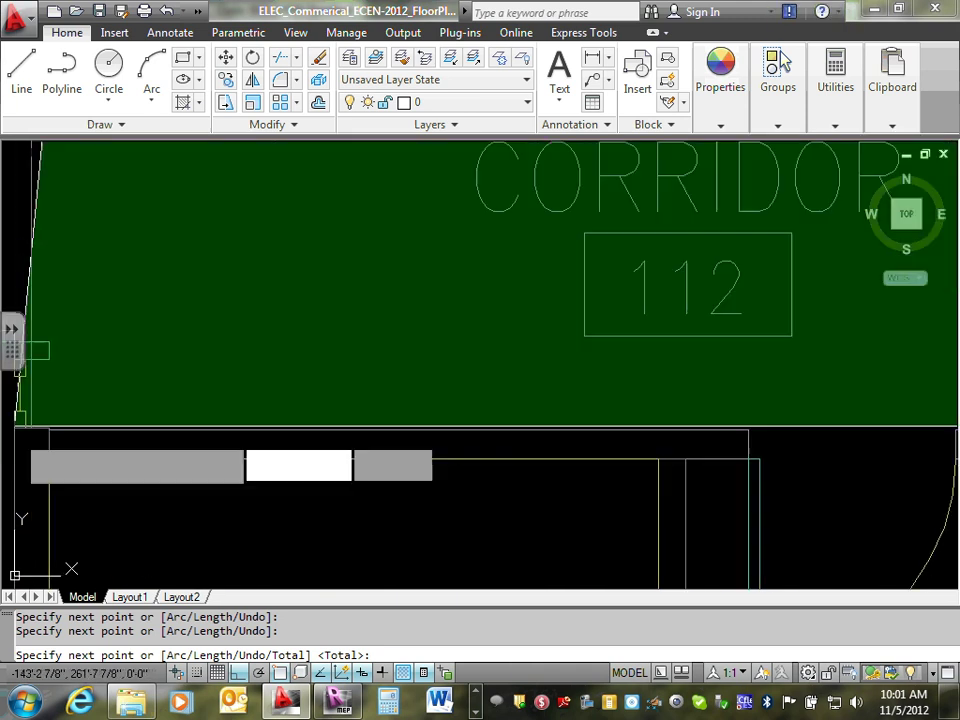
click(43, 420)
scroll(77, 203, down, 3)
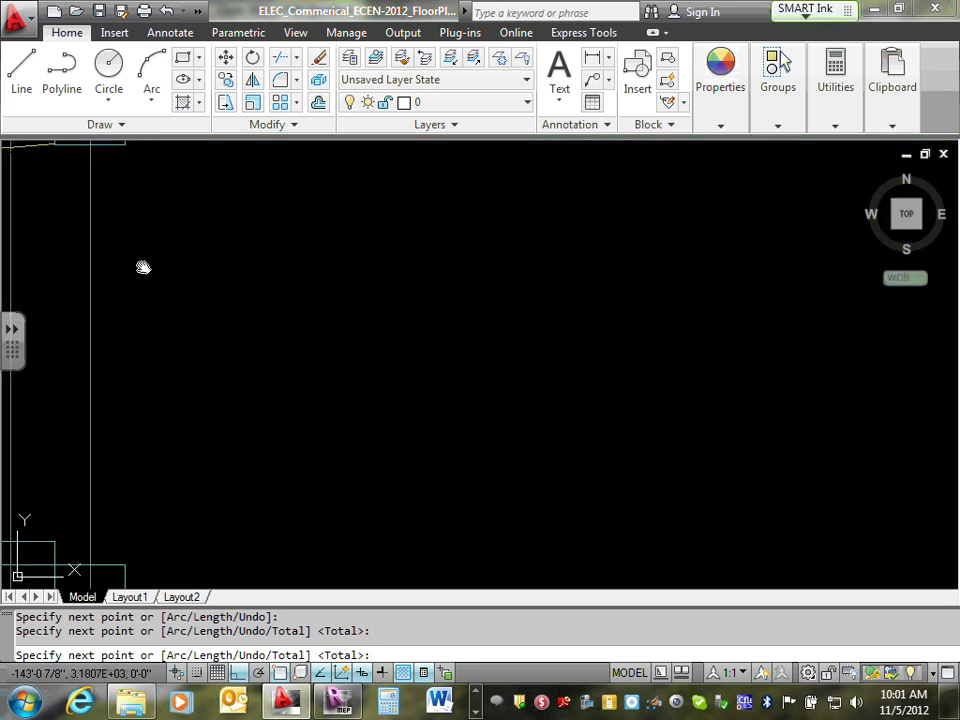
drag(143, 268, 145, 300)
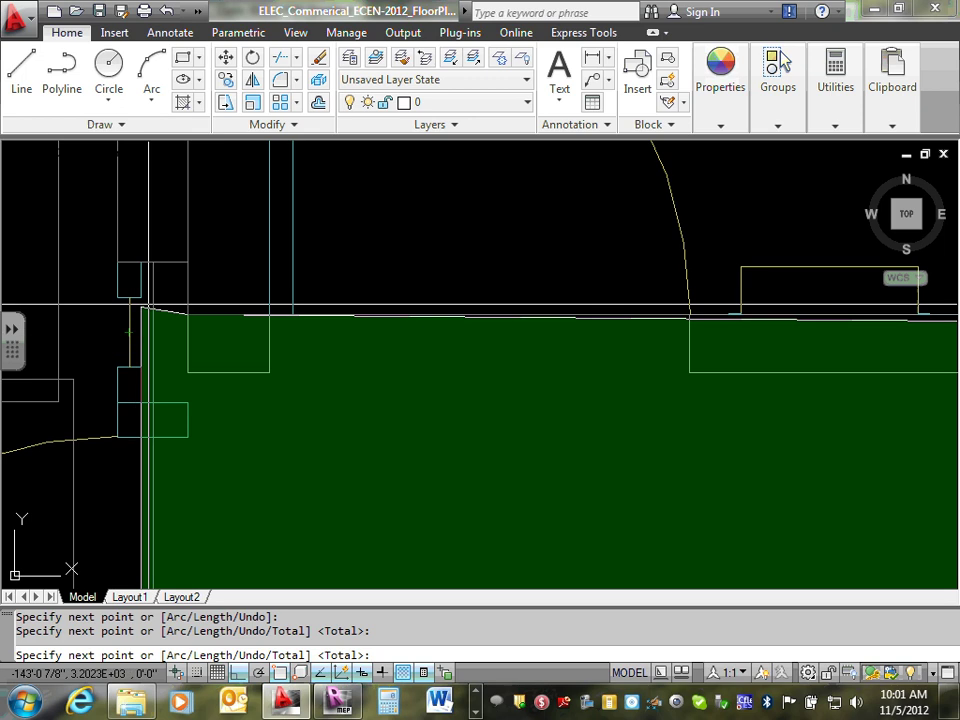
click(143, 300)
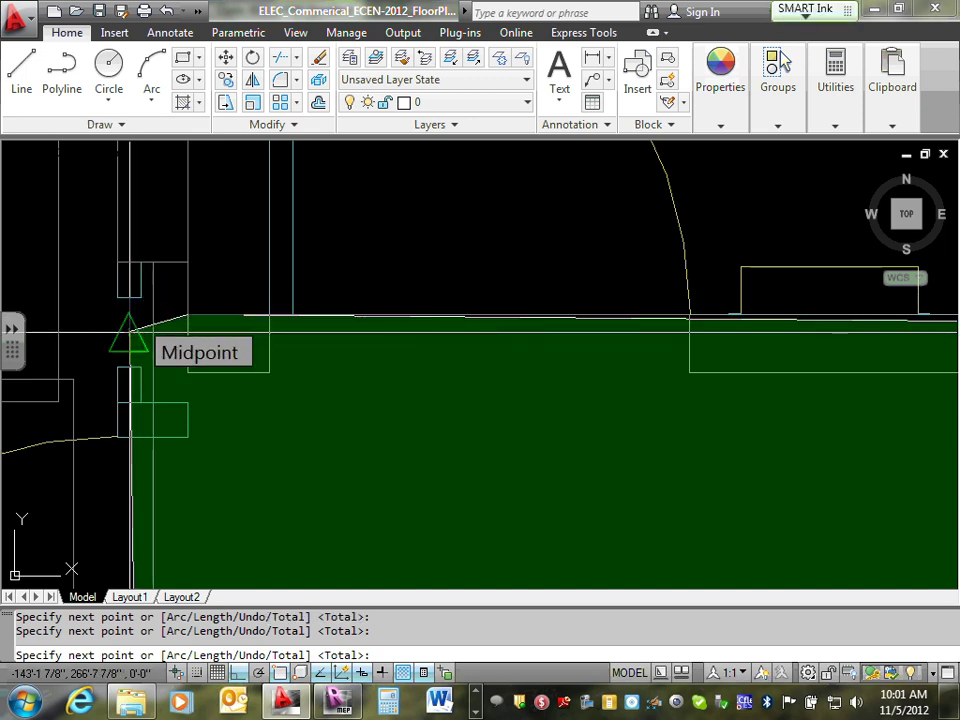
key(Return)
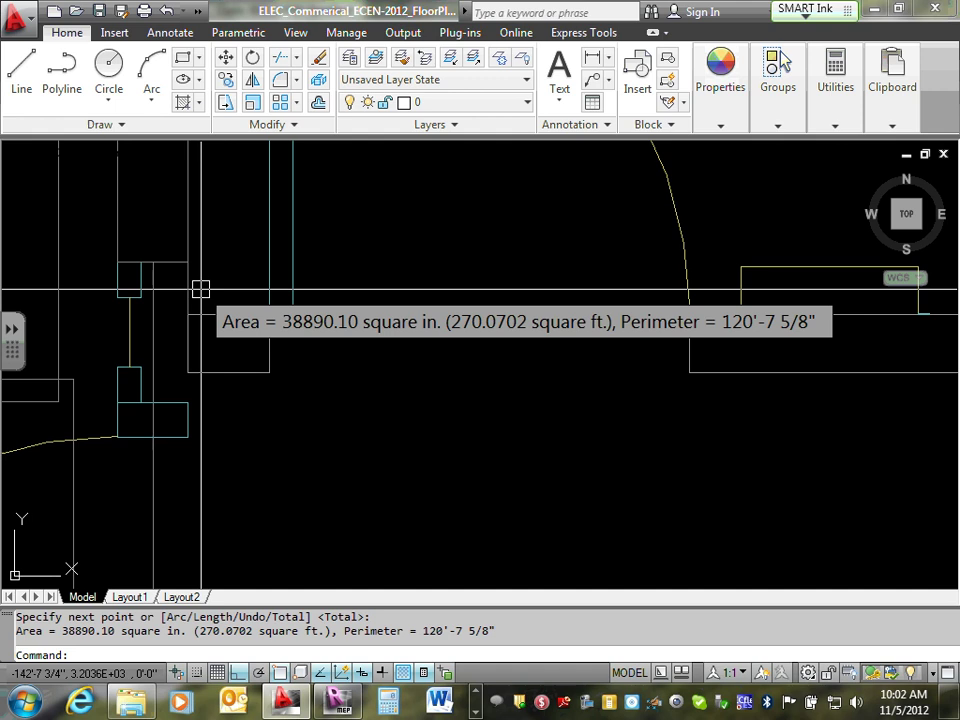
key(Escape)
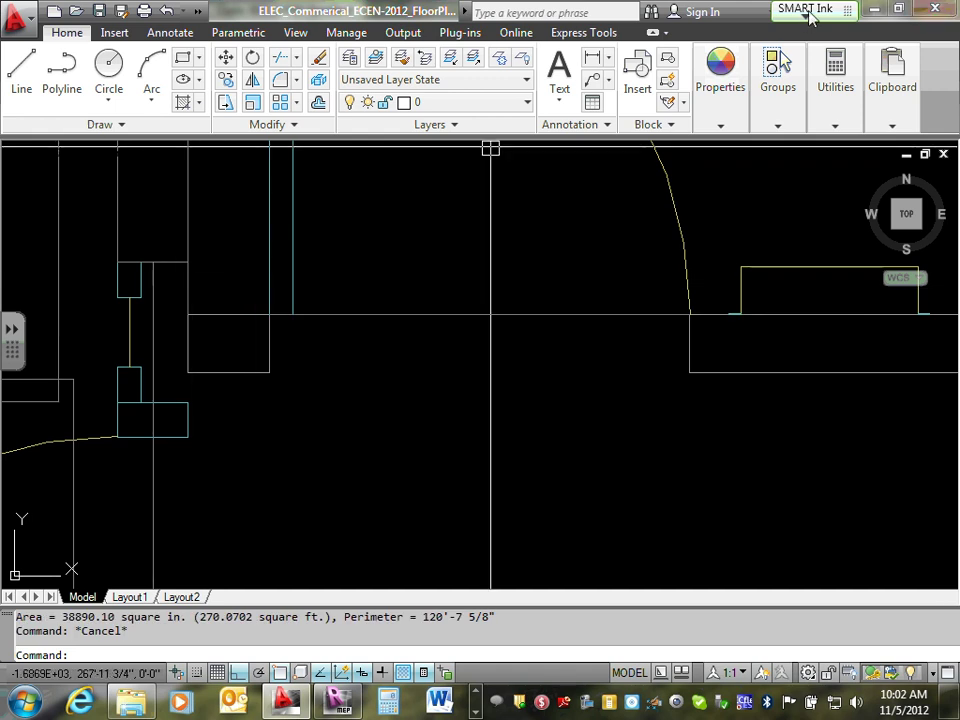
Step: Enter 112 as the corridor row's description, replacing a mistakenly typed 270
click(875, 11)
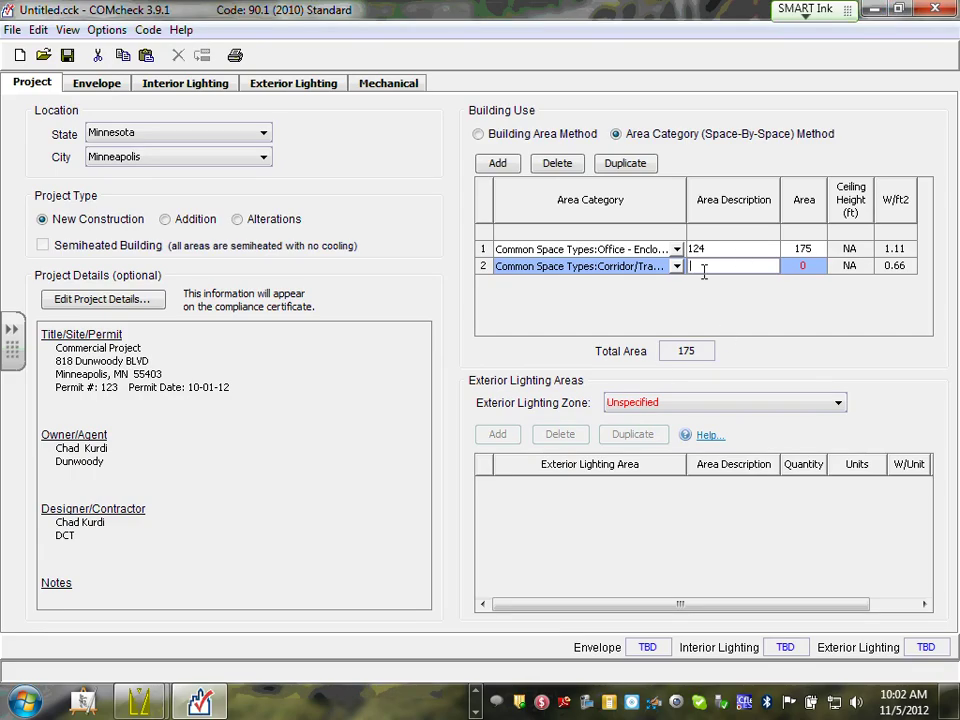
text(270)
drag(724, 266, 636, 272)
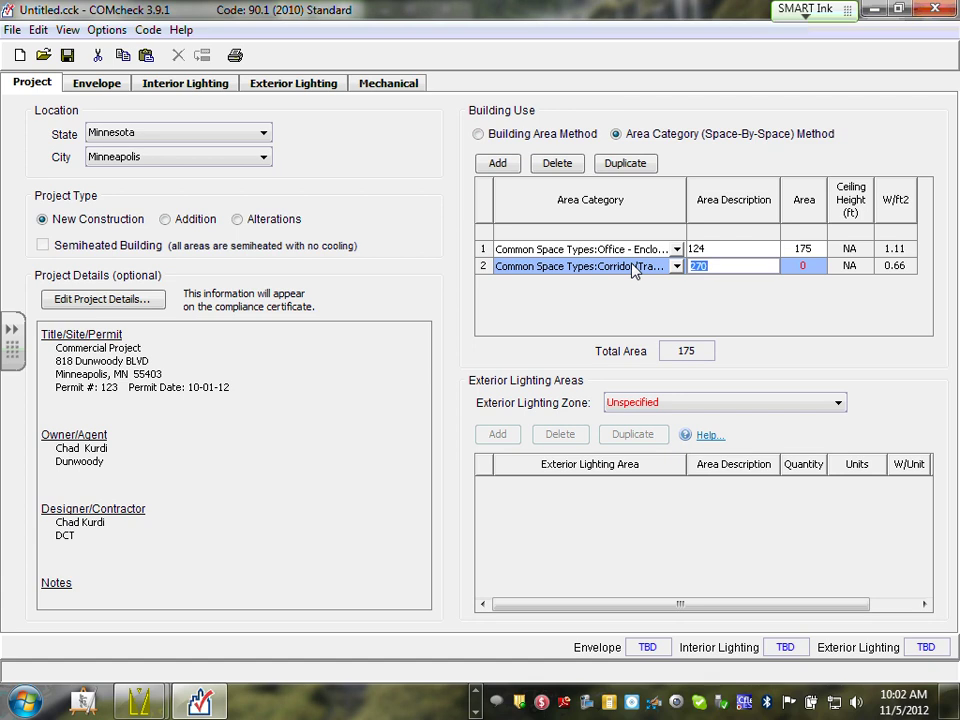
text(112)
Step: Set the corridor's area to 270, bringing the total area to 445
click(822, 266)
key(BackSpace)
text(270)
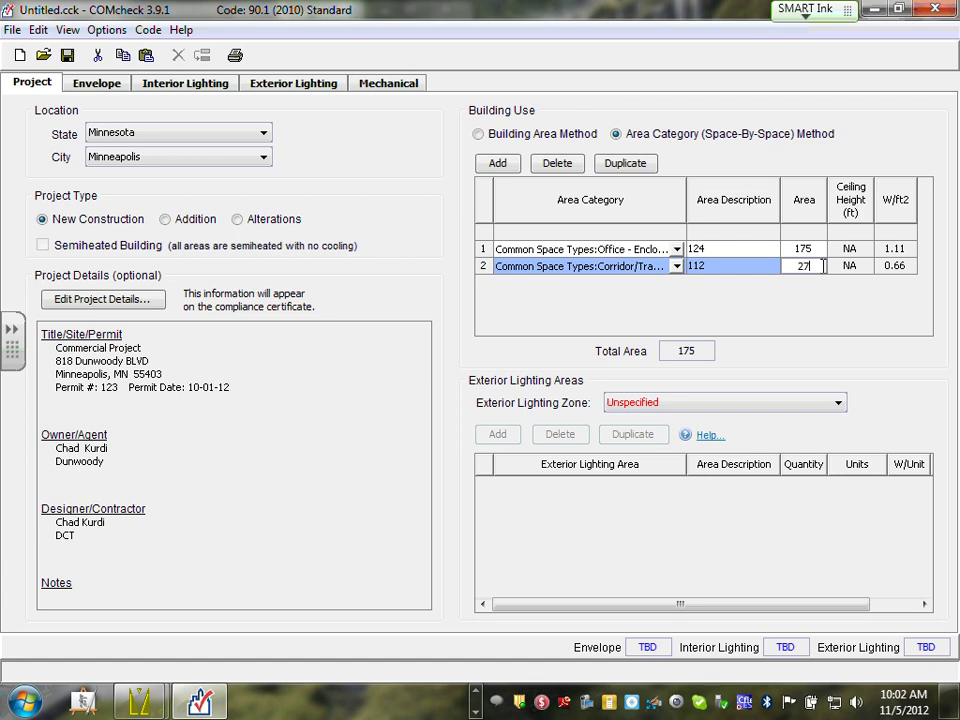
click(853, 267)
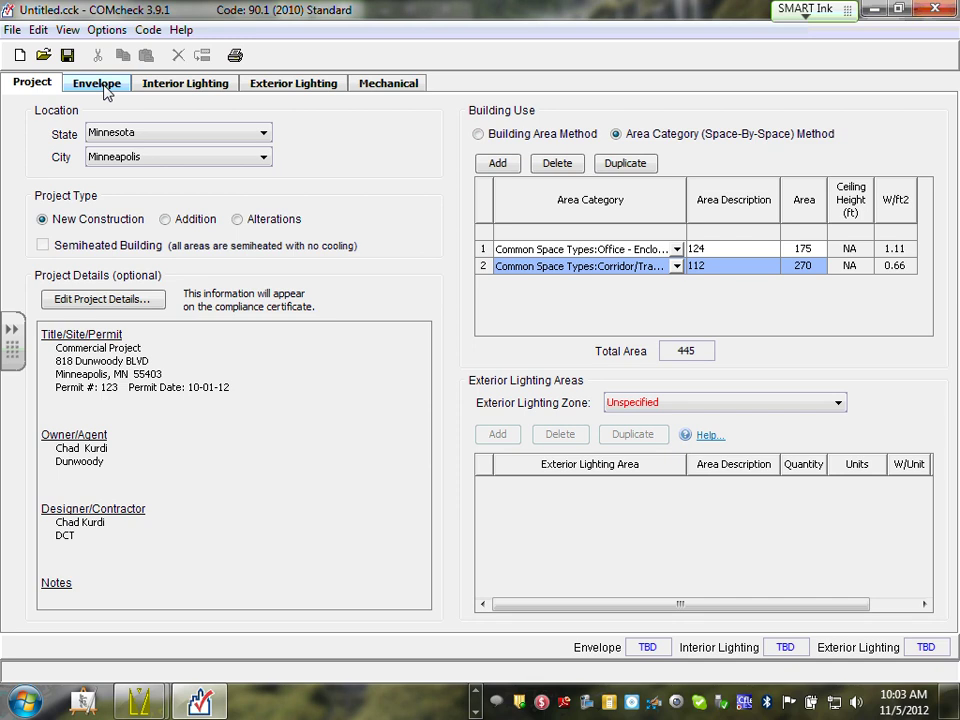
Step: Review the Exterior Lighting, Mechanical, Envelope and Project tabs, ending on Interior Lighting's 372 W allowance
click(189, 86)
click(295, 88)
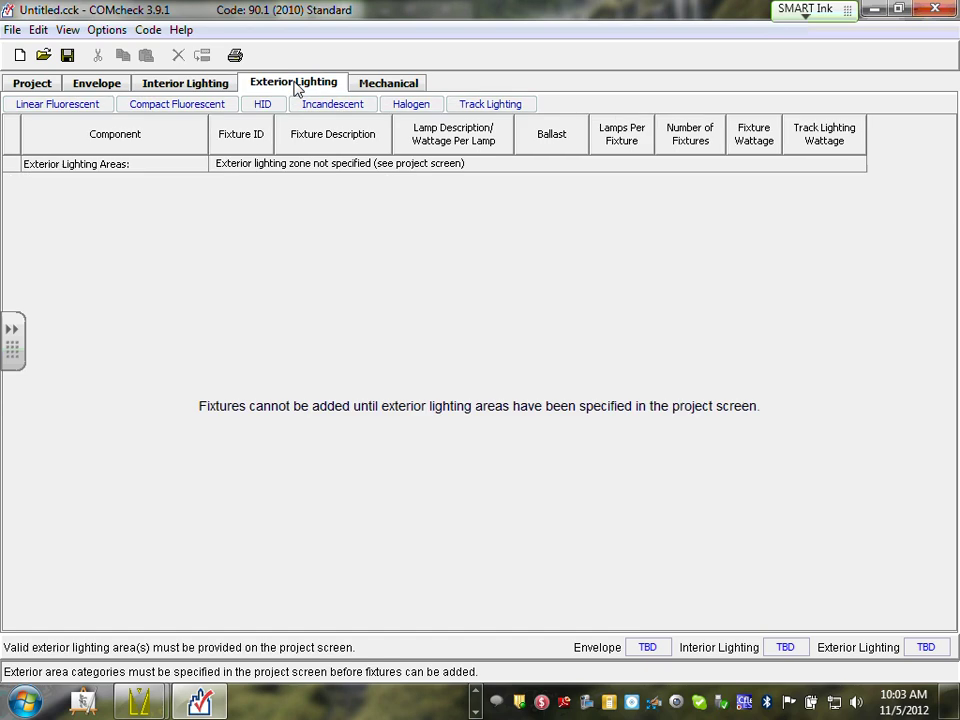
click(378, 88)
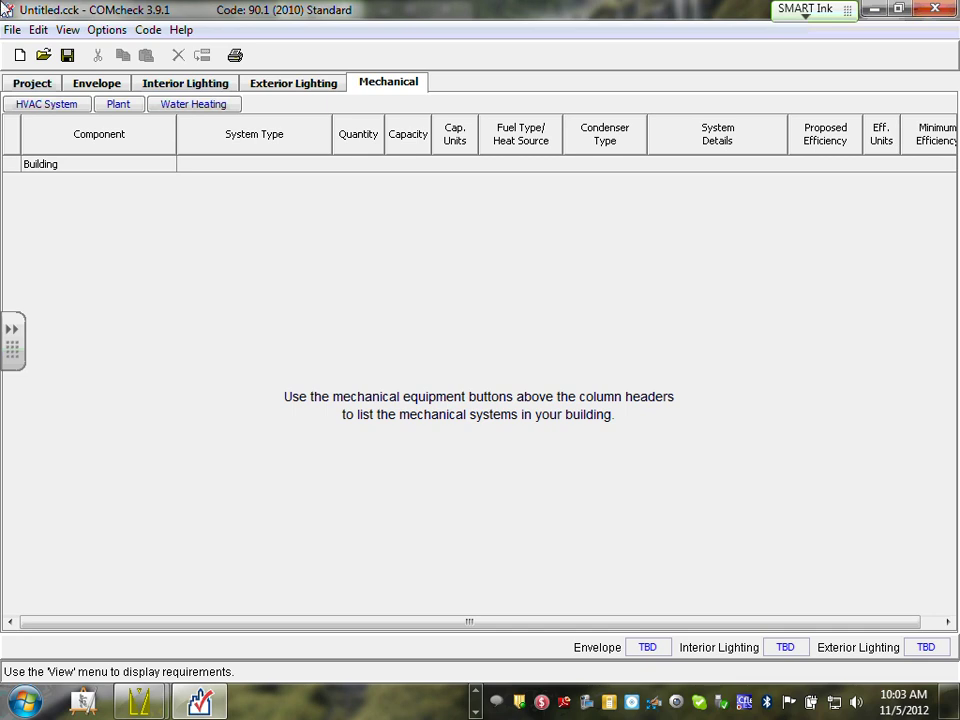
click(100, 86)
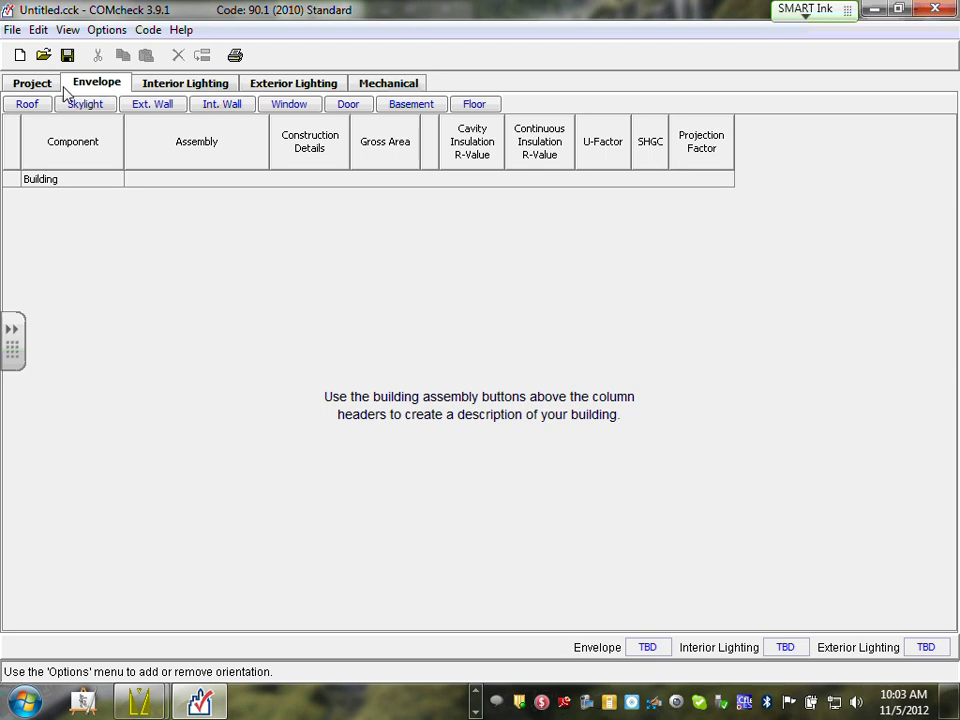
click(32, 84)
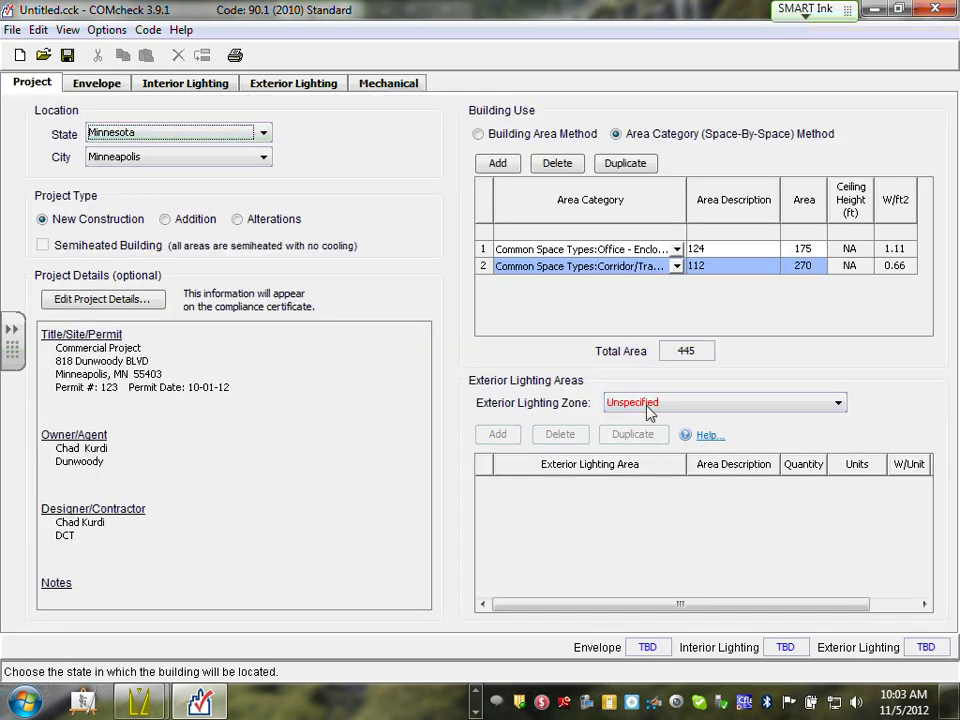
click(204, 88)
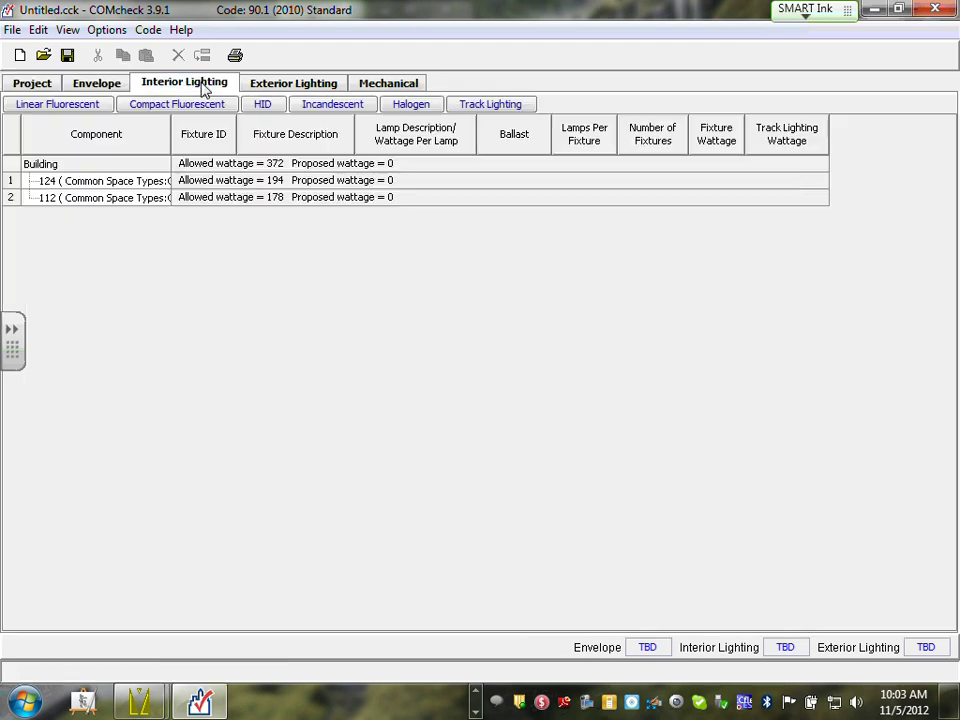
click(273, 88)
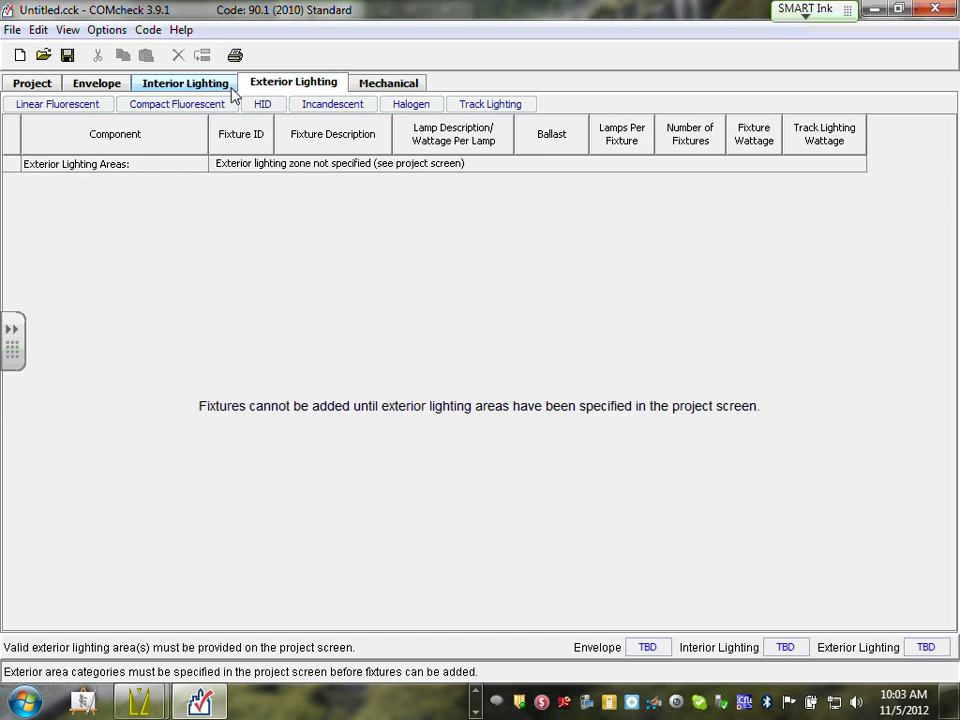
click(226, 88)
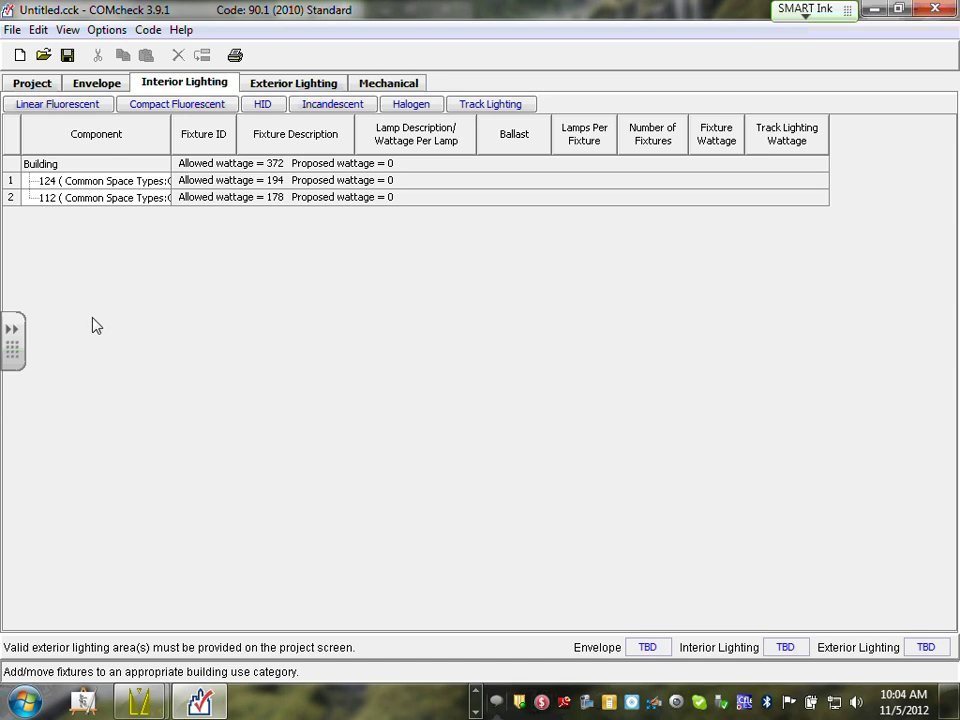
Step: Select office space 124 (Common Space Types: Office) in the Interior Lighting table
click(12, 184)
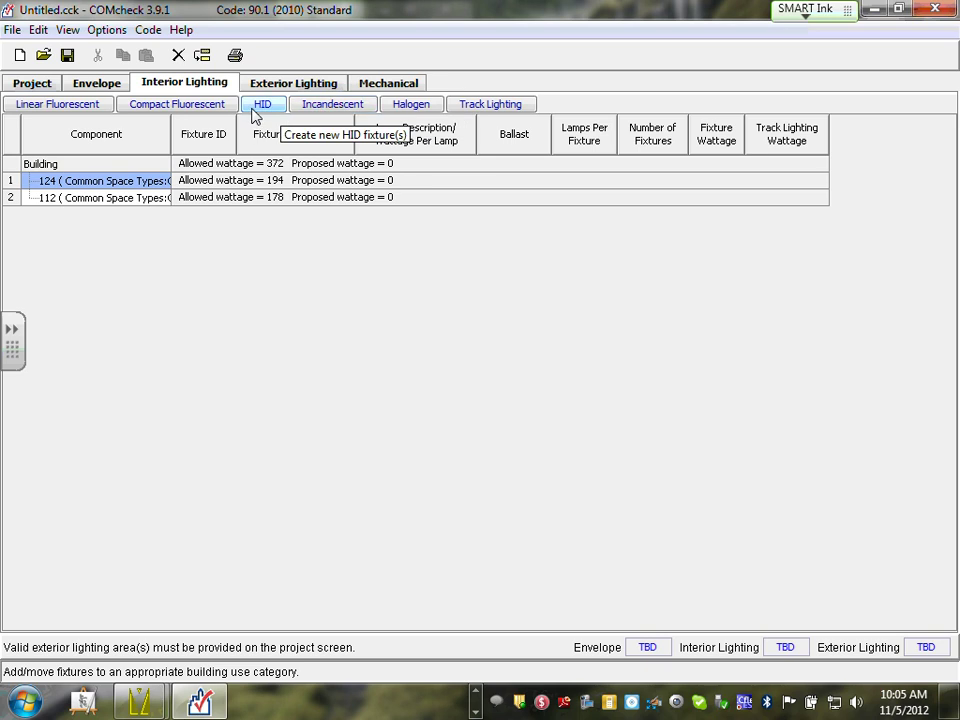
Step: Add a Linear Fluorescent 1 fixture under space 124 and browse the lamp length submenus
click(74, 110)
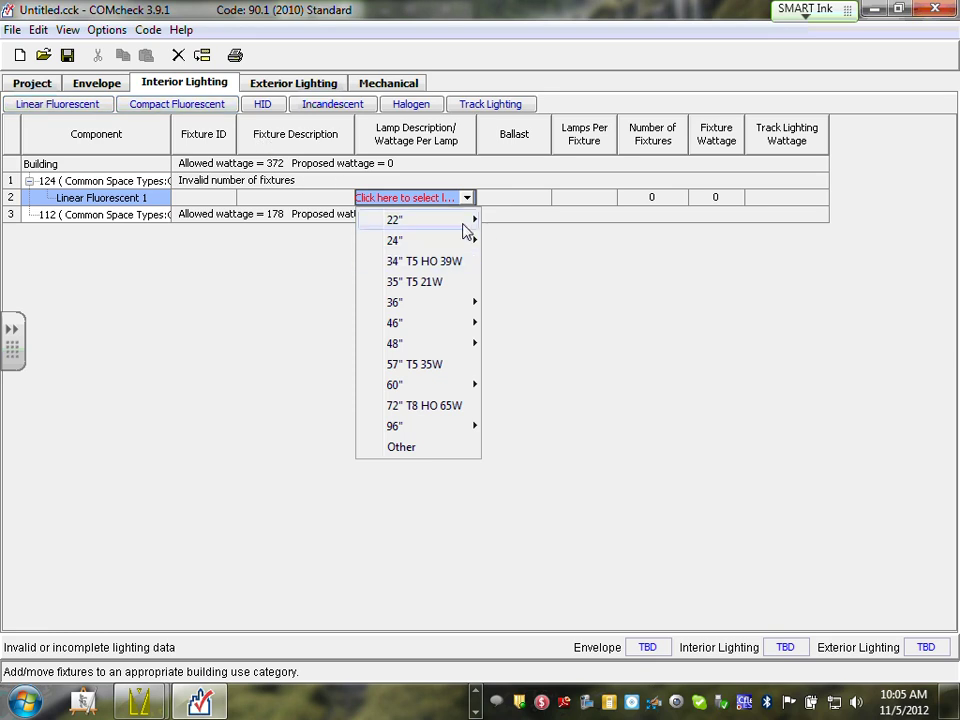
mouse_move(461, 216)
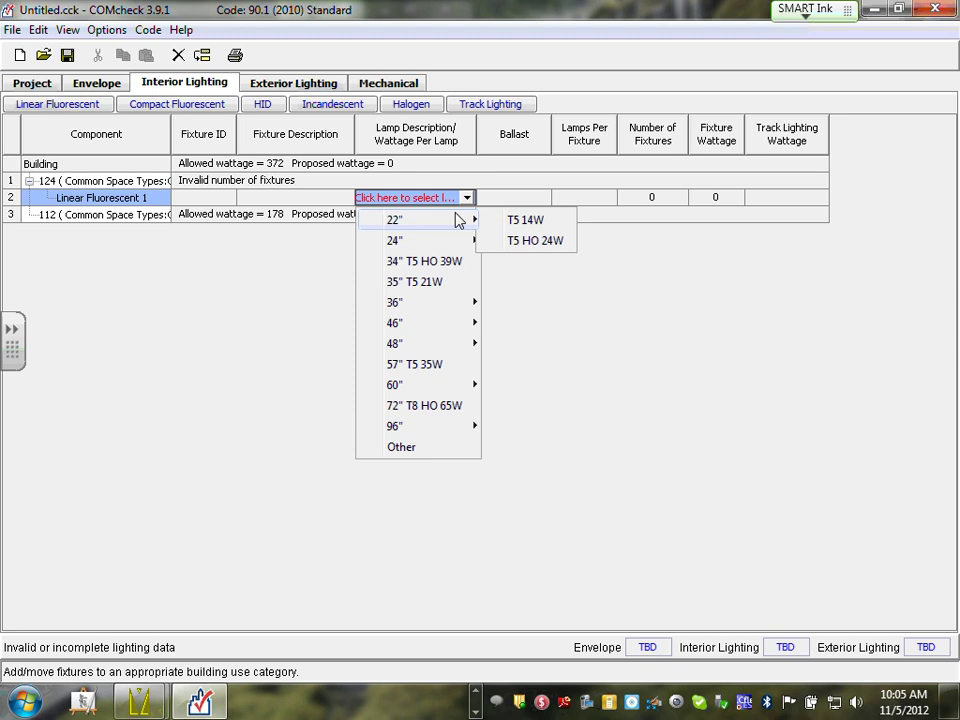
mouse_move(443, 243)
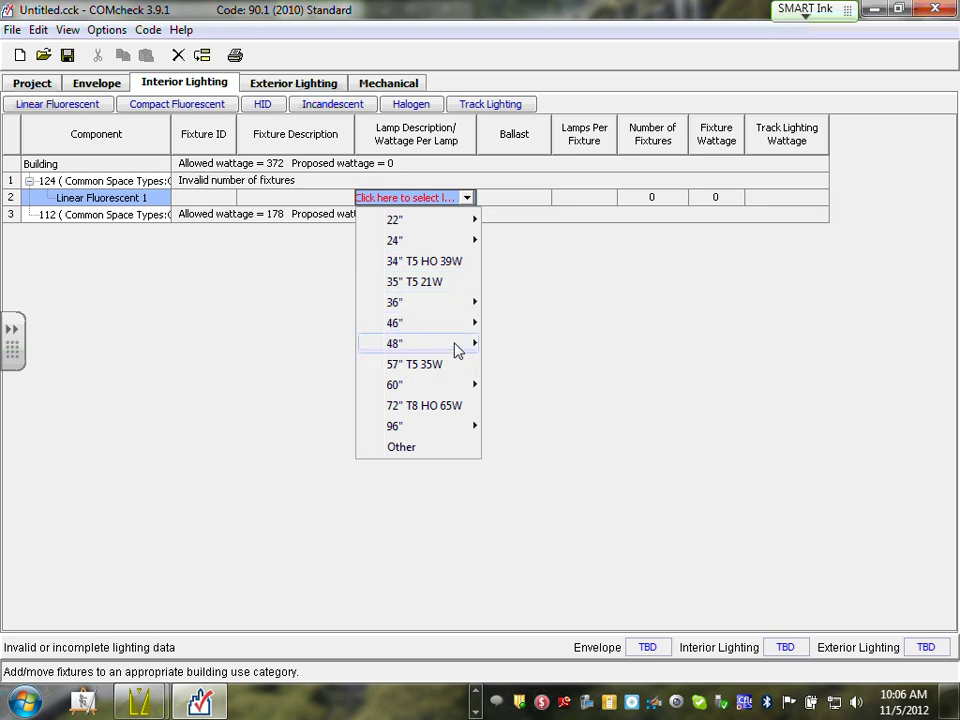
mouse_move(456, 349)
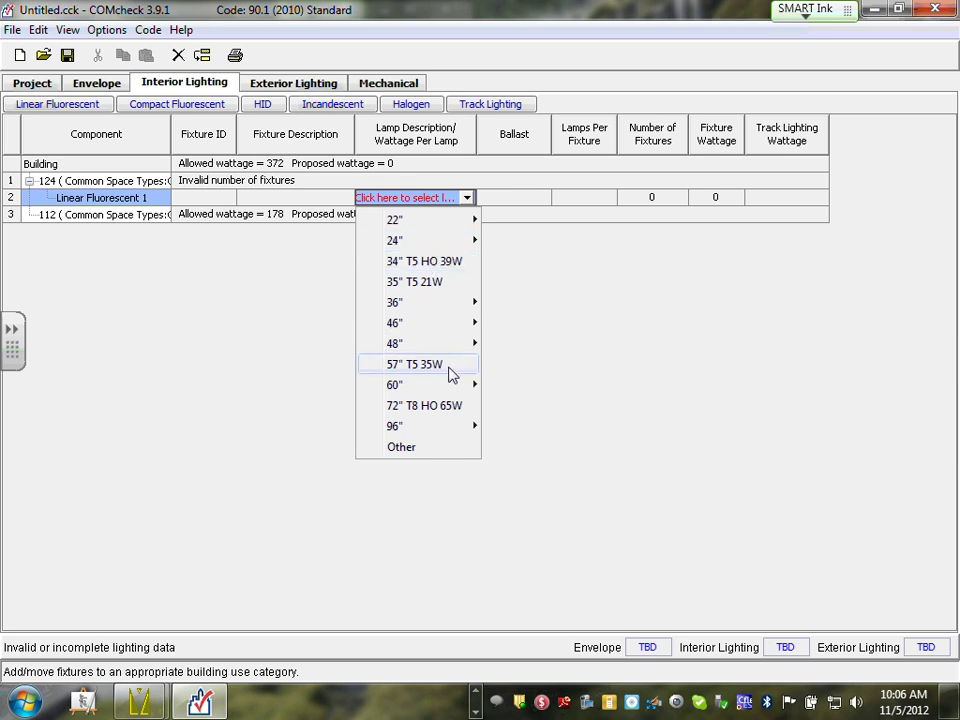
mouse_move(464, 351)
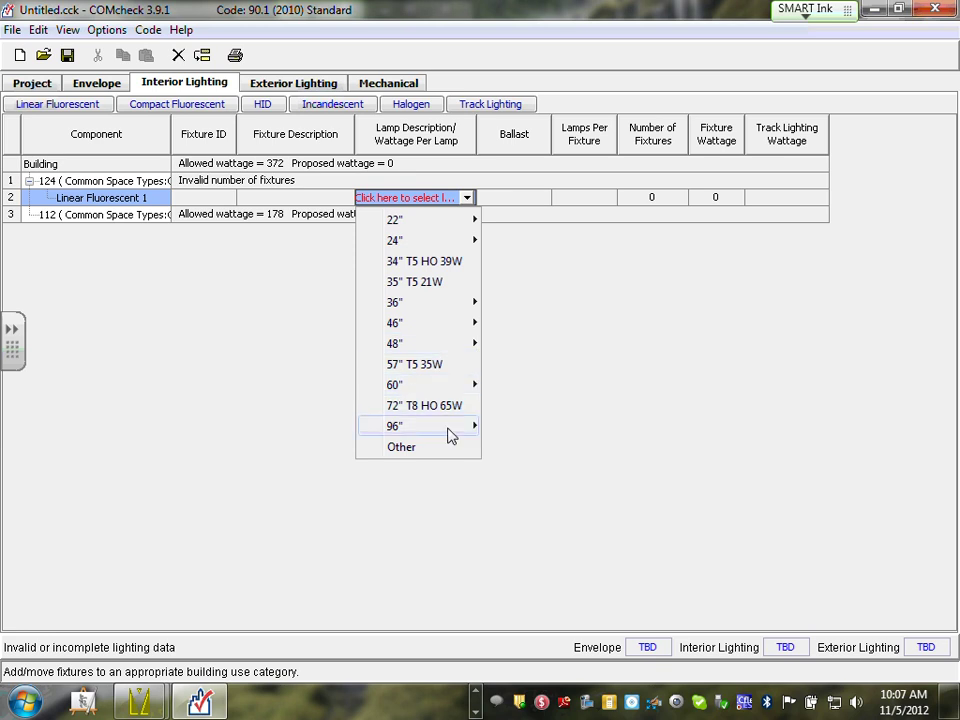
mouse_move(449, 433)
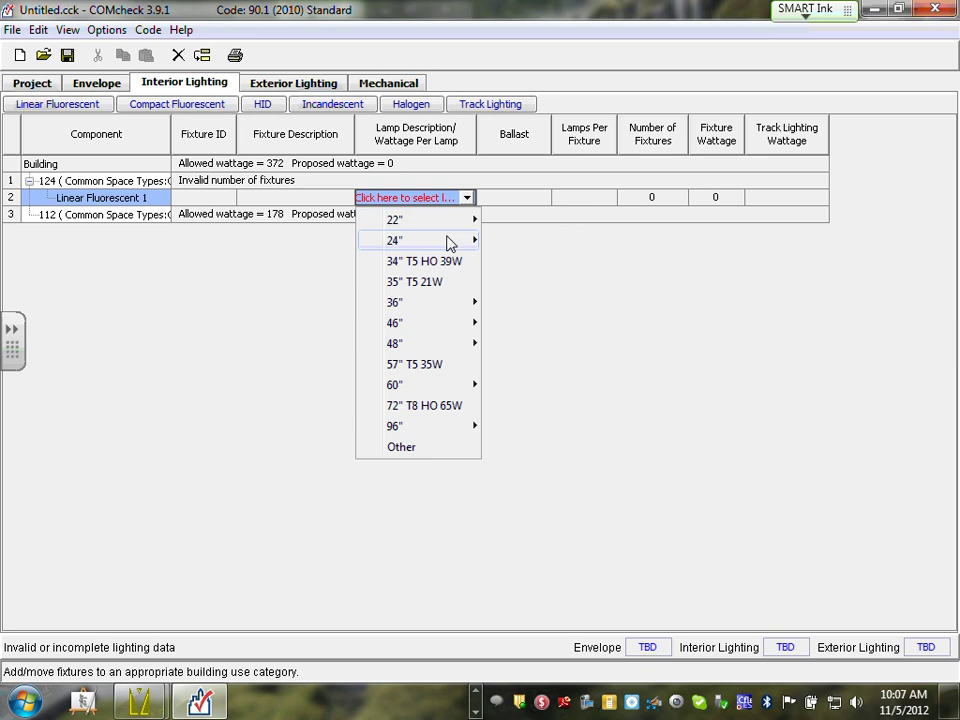
mouse_move(447, 244)
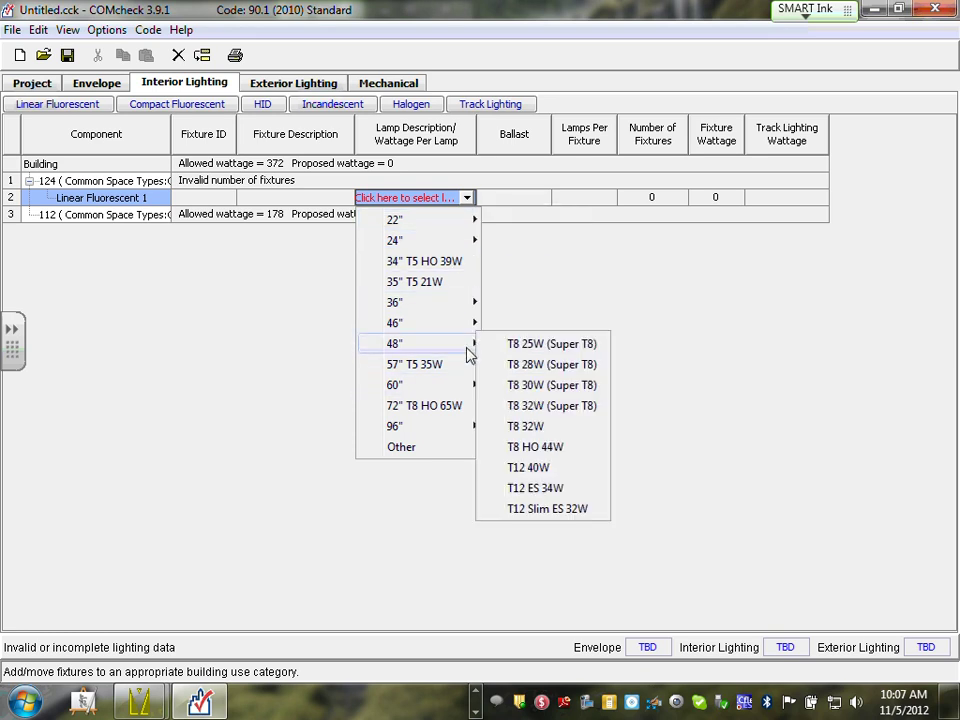
Step: Set Linear Fluorescent 1 to 48" T8 32W lamps, Electronic ballast, 3 lamps, 2 fixtures, 88 W
click(549, 429)
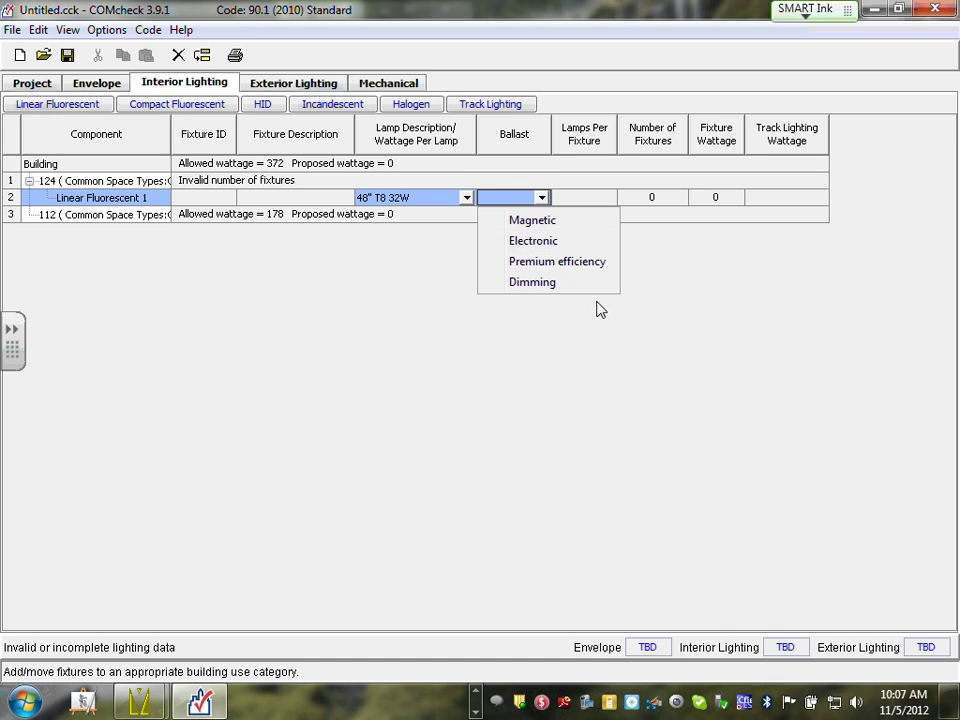
click(533, 241)
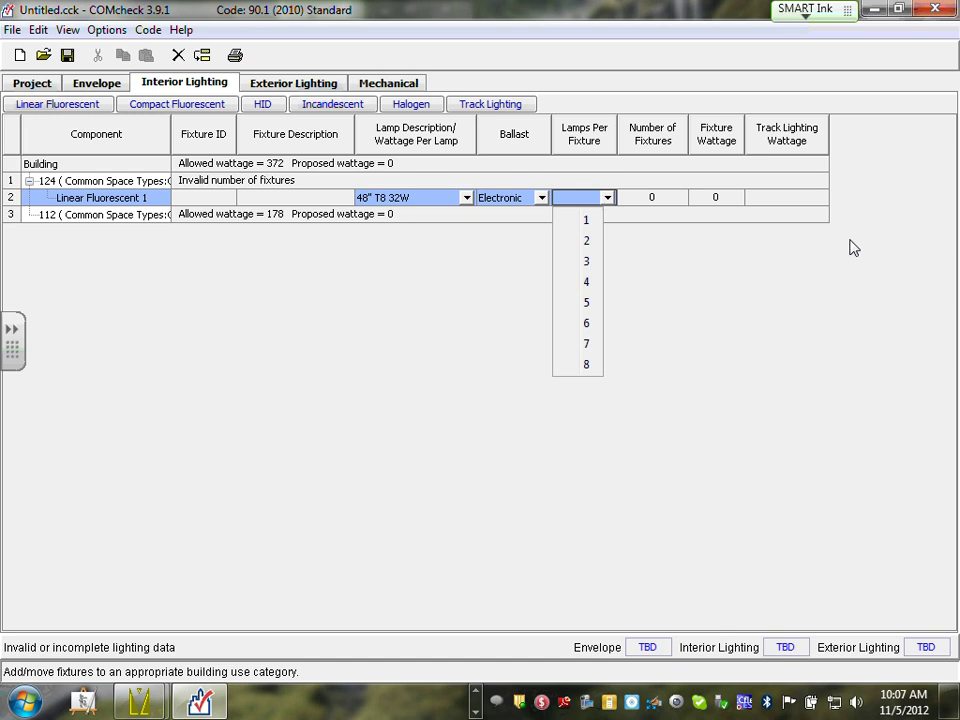
click(587, 262)
click(668, 197)
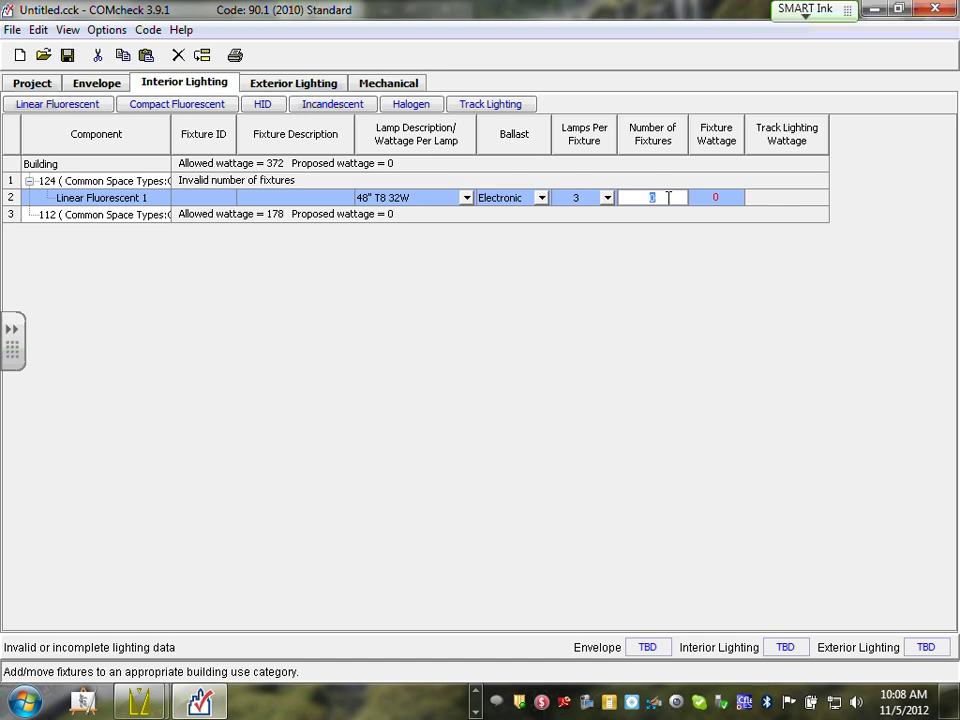
text(2)
click(726, 197)
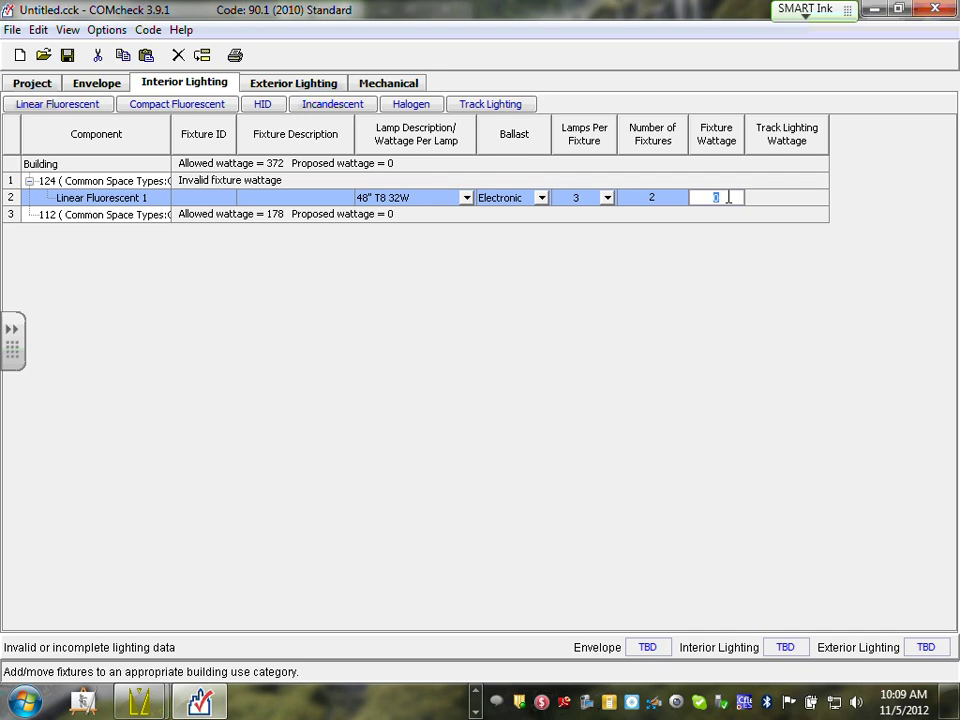
text(88)
click(766, 172)
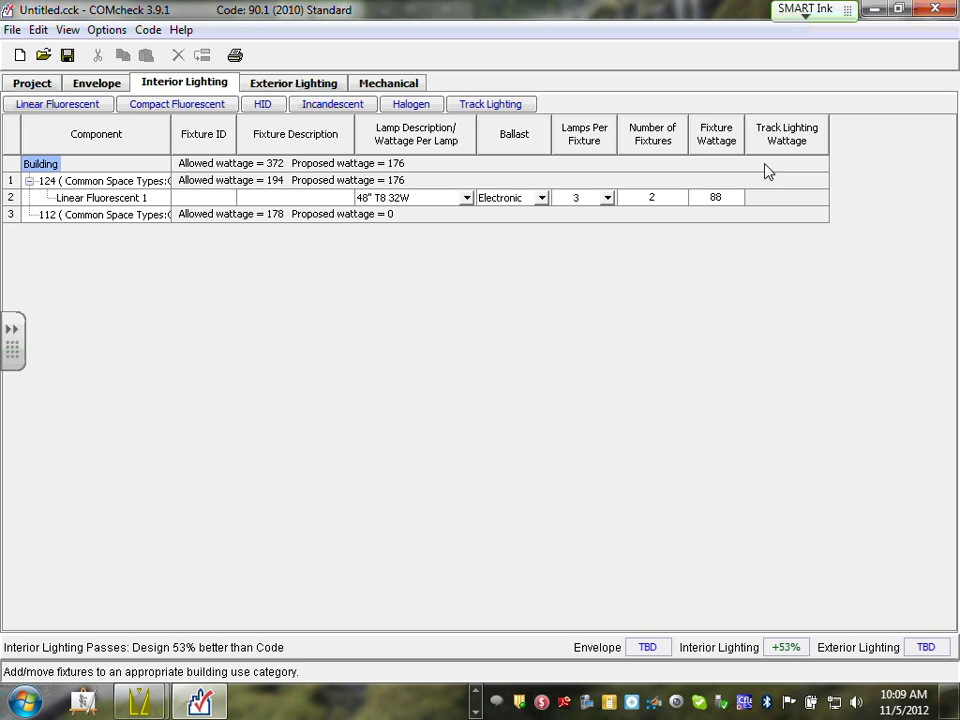
click(12, 181)
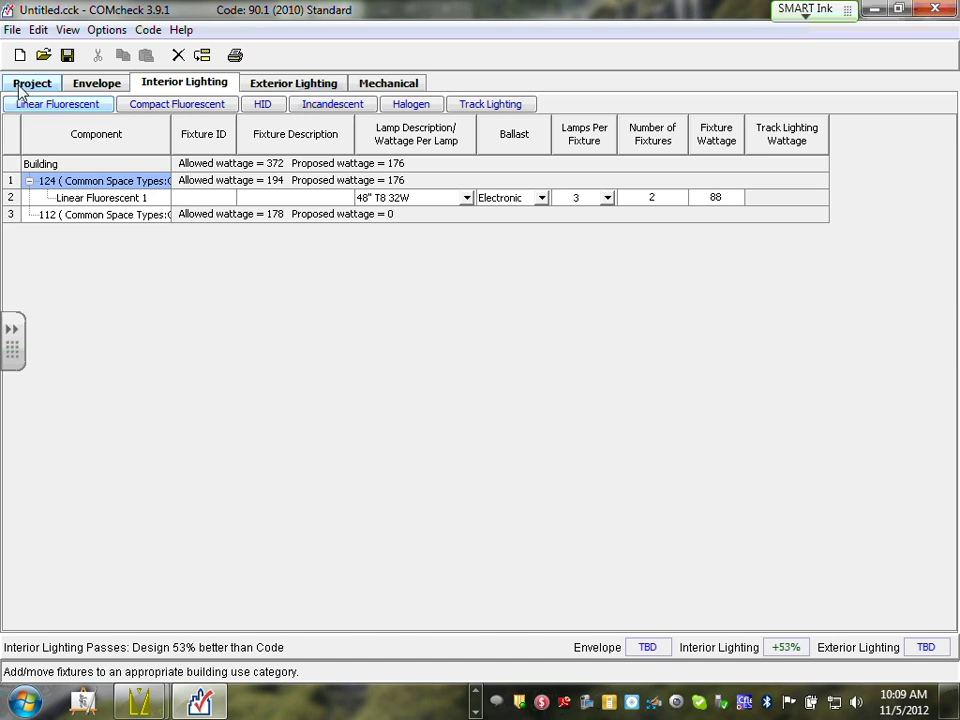
Step: Add Linear Fluorescent 2 to space 124 with 24" T8U 32W lamps, Electronic ballast, 3 per fixture
click(45, 112)
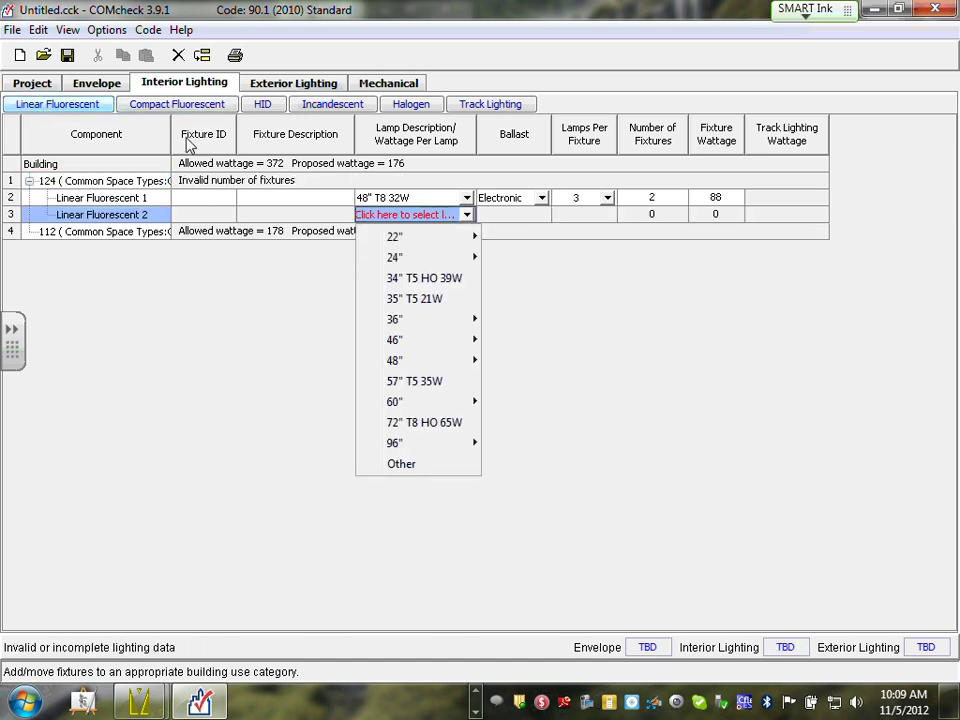
mouse_move(422, 261)
click(524, 279)
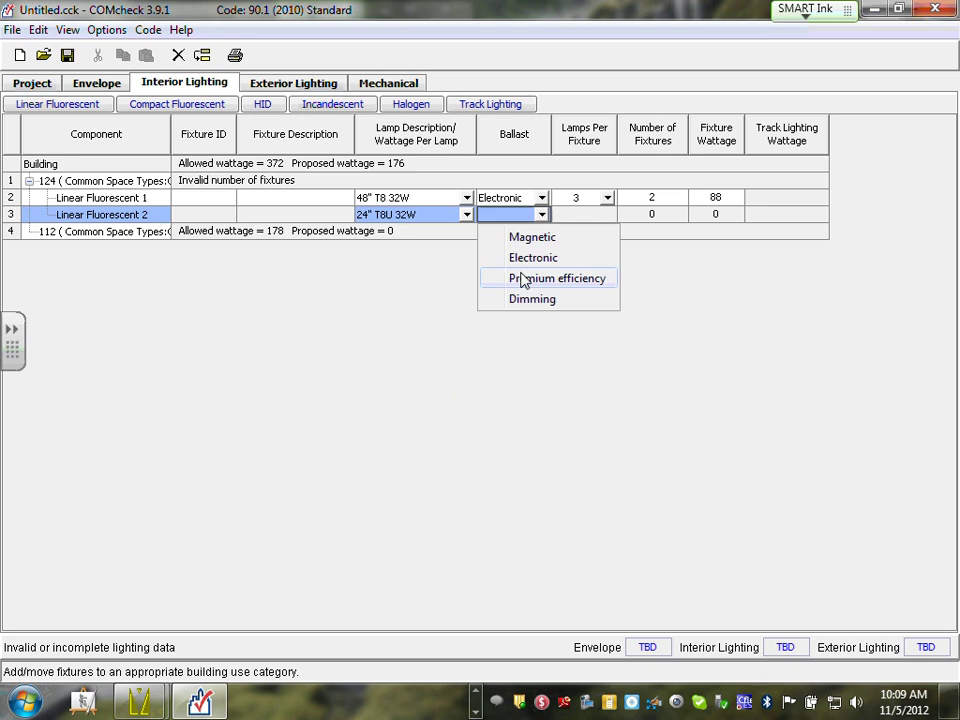
click(534, 258)
click(570, 214)
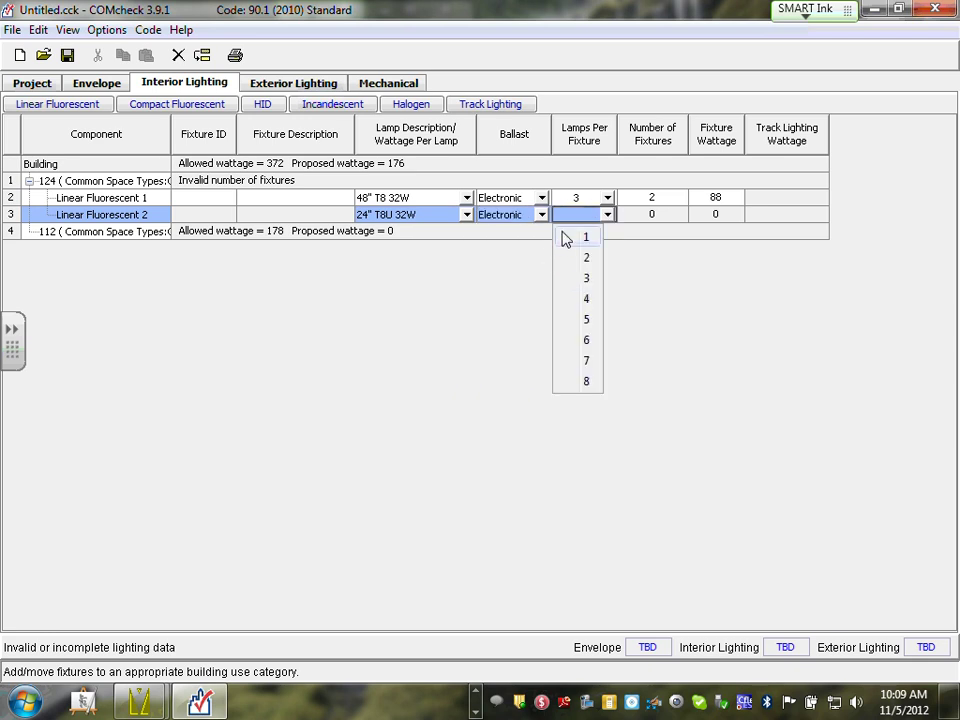
click(587, 277)
Step: Enter 5 fixtures at 55 W fixture wattage and select the Linear Fluorescent 2 row
click(655, 215)
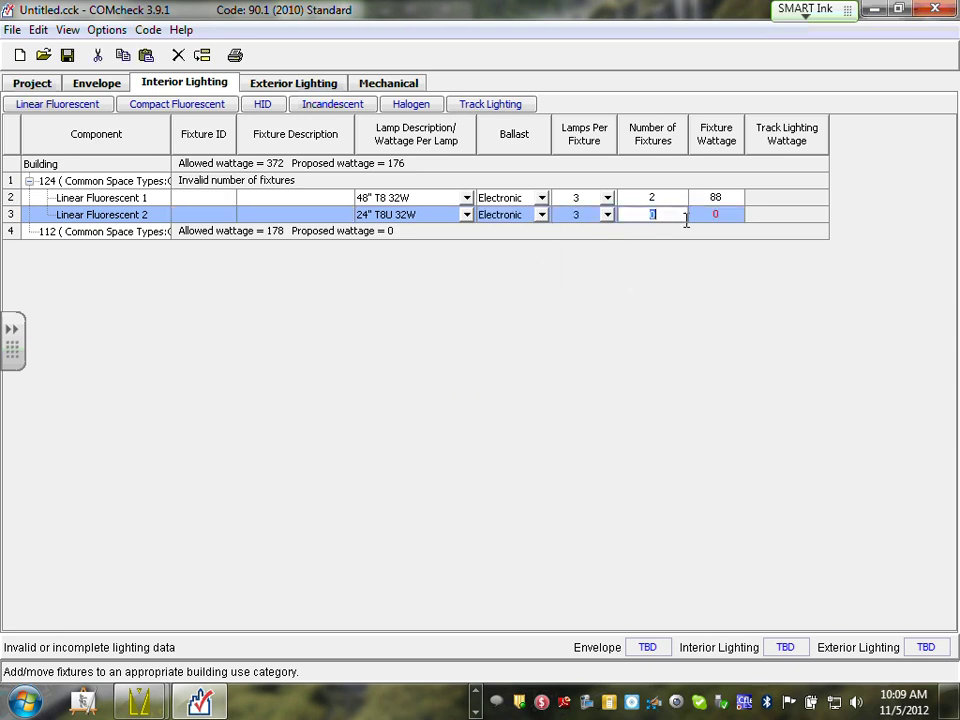
text(5)
click(717, 217)
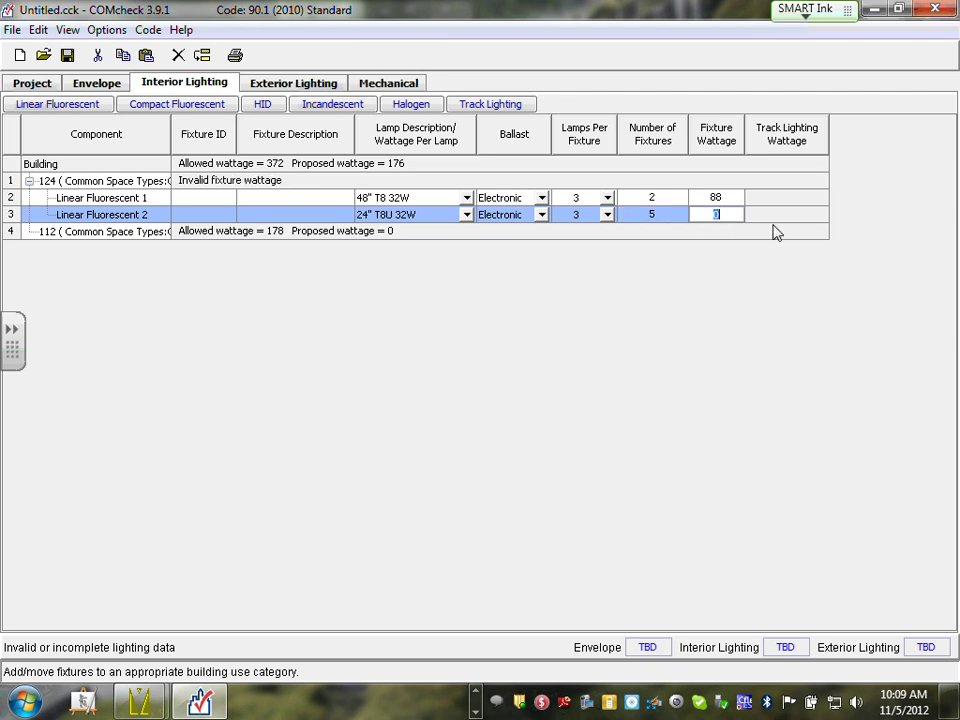
text(55)
click(735, 199)
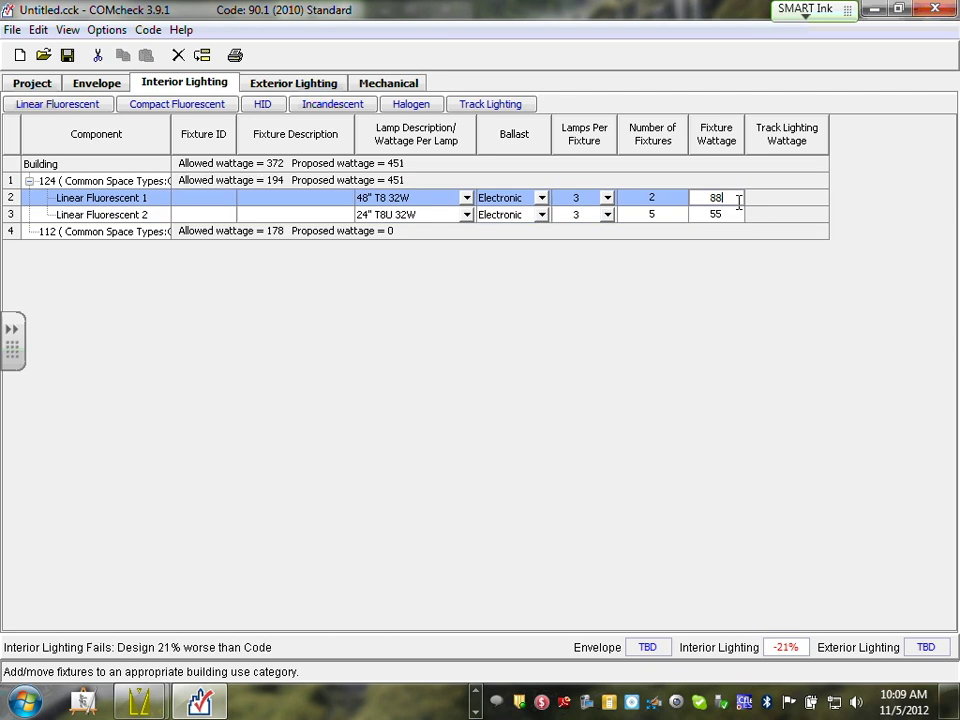
click(6, 218)
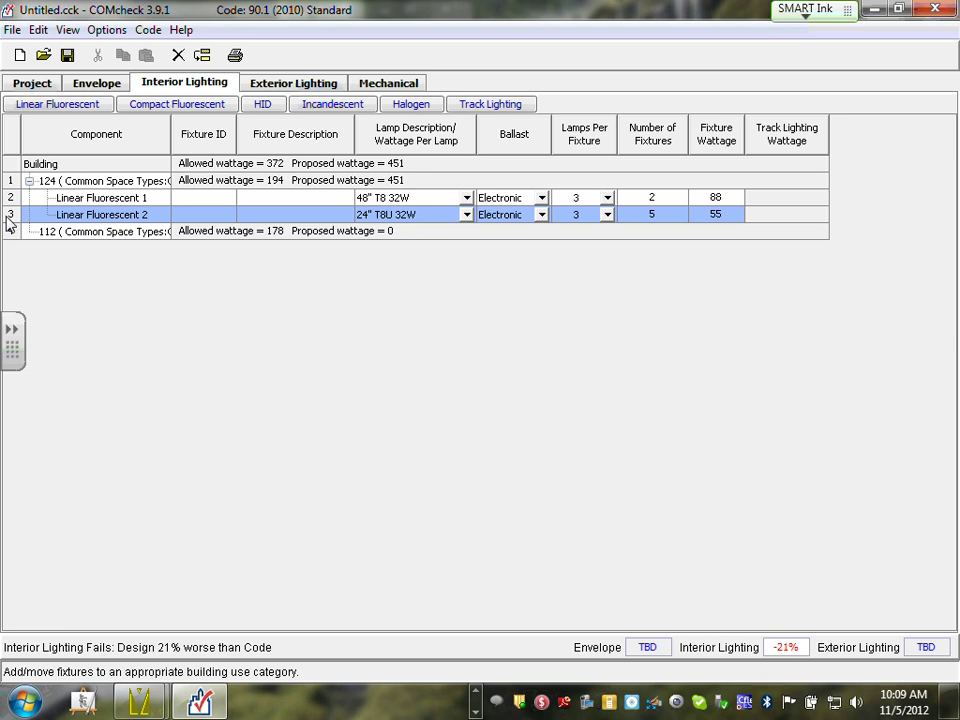
Step: Delete the Linear Fluorescent 2 row from space 124, confirming with Yes
key(Delete)
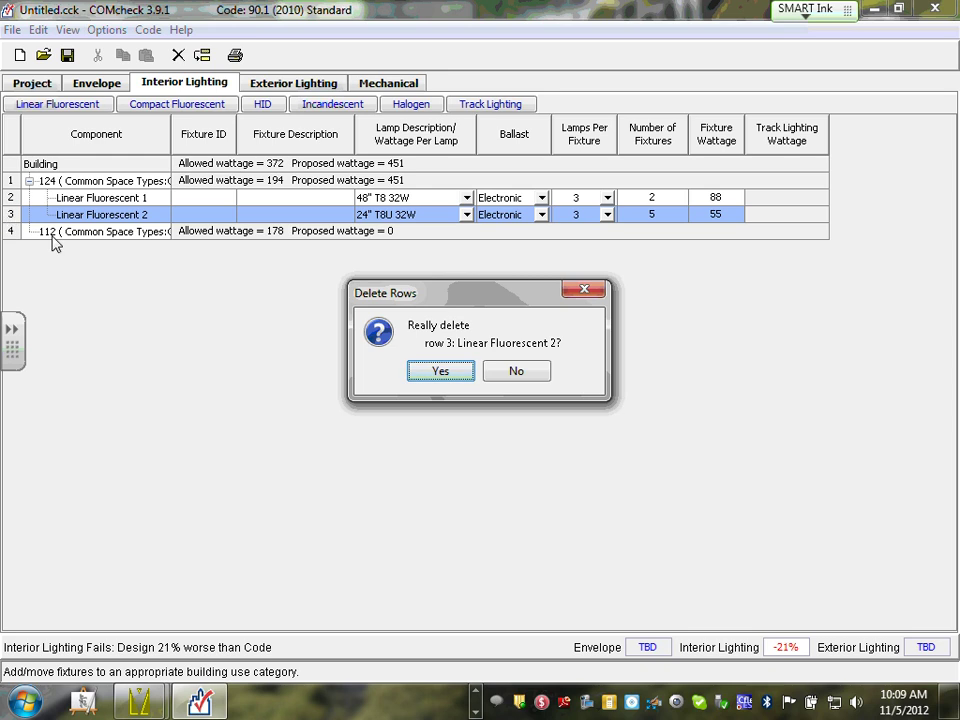
click(440, 371)
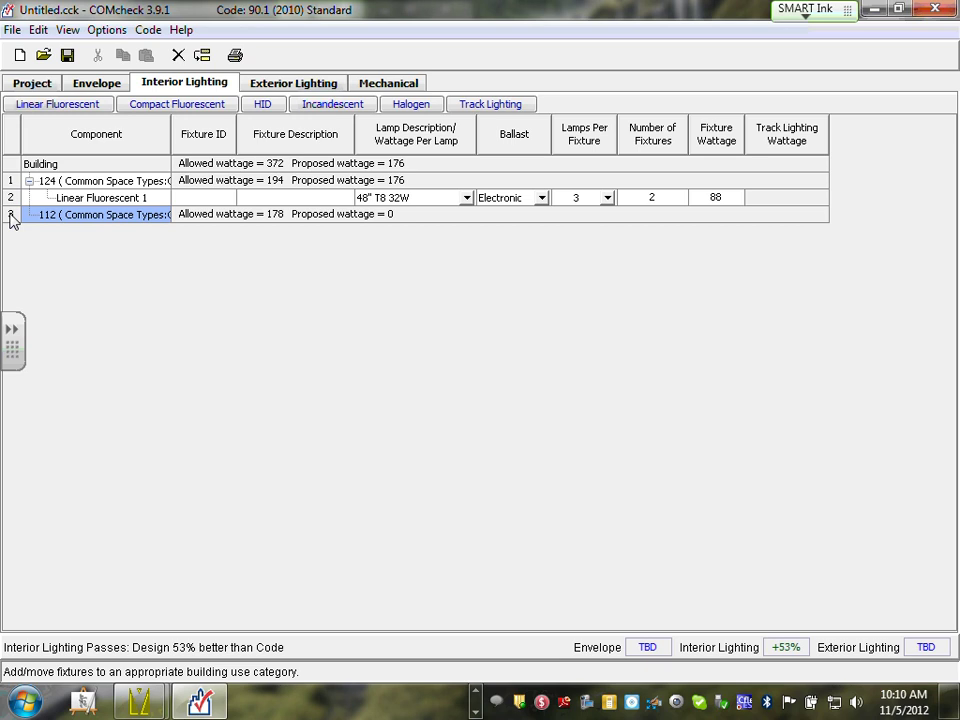
Step: Add a Linear Fluorescent fixture to space 112 with 48" T8 32W (Super T8) lamps, Electronic ballast, 4 per fixture
click(43, 108)
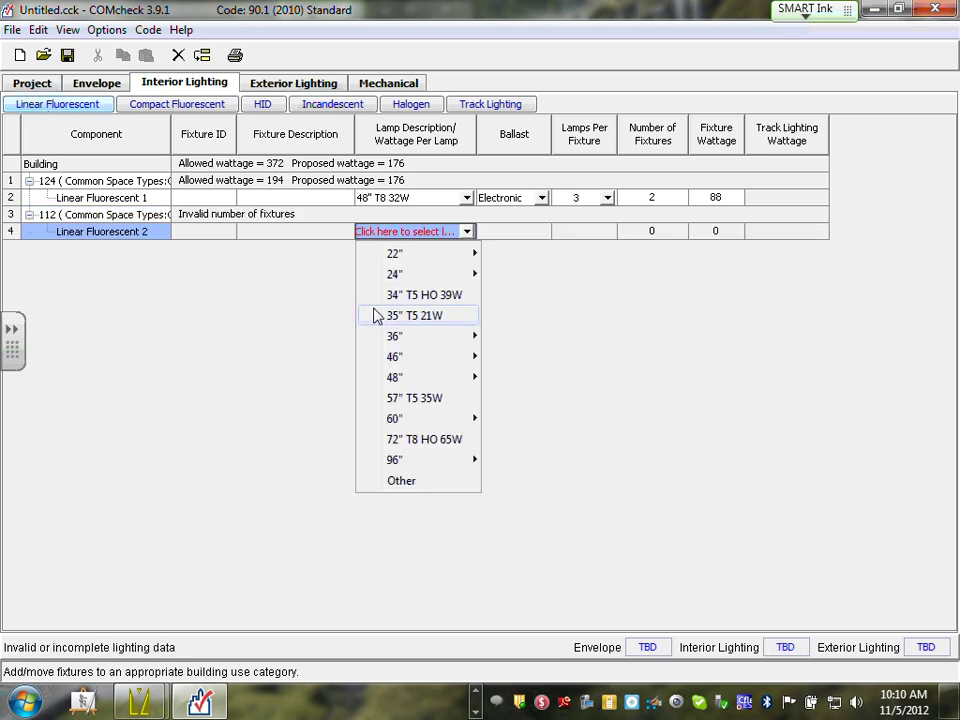
mouse_move(410, 340)
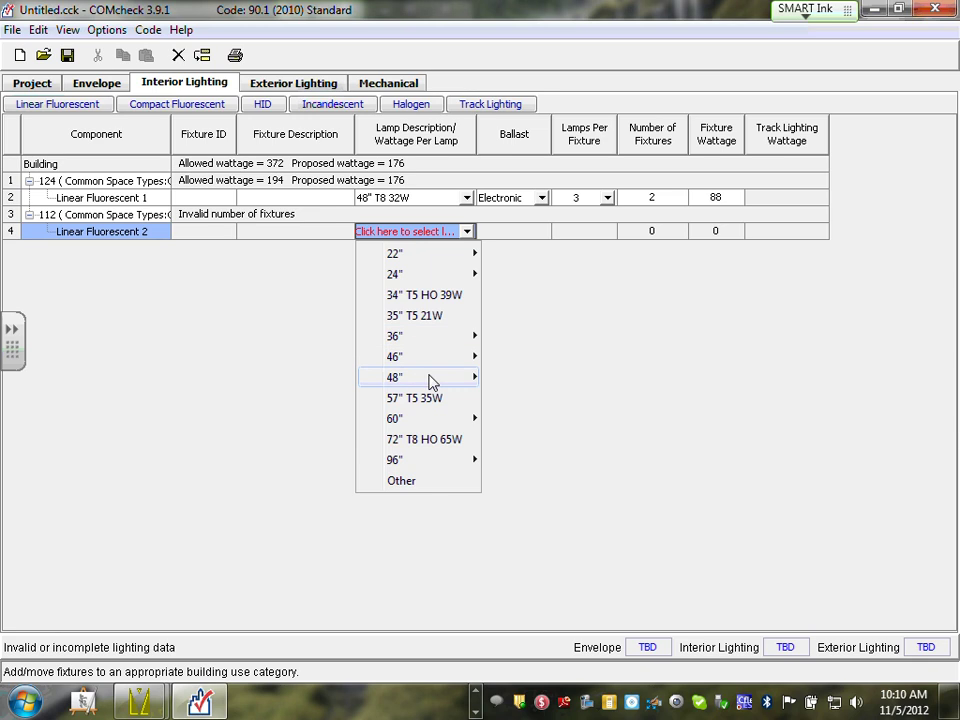
mouse_move(431, 382)
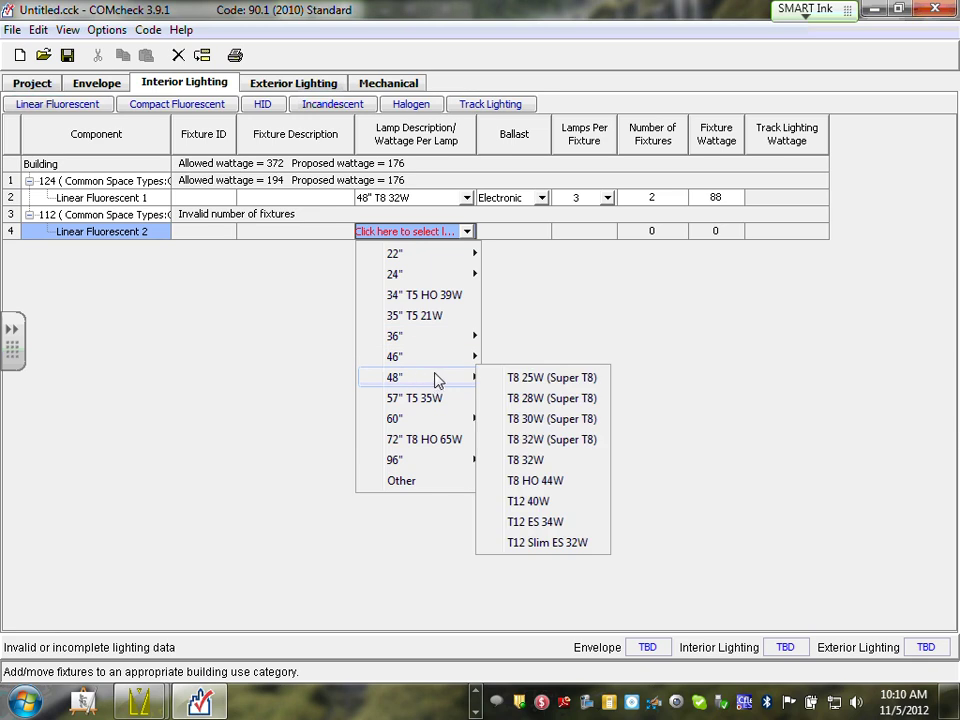
click(562, 447)
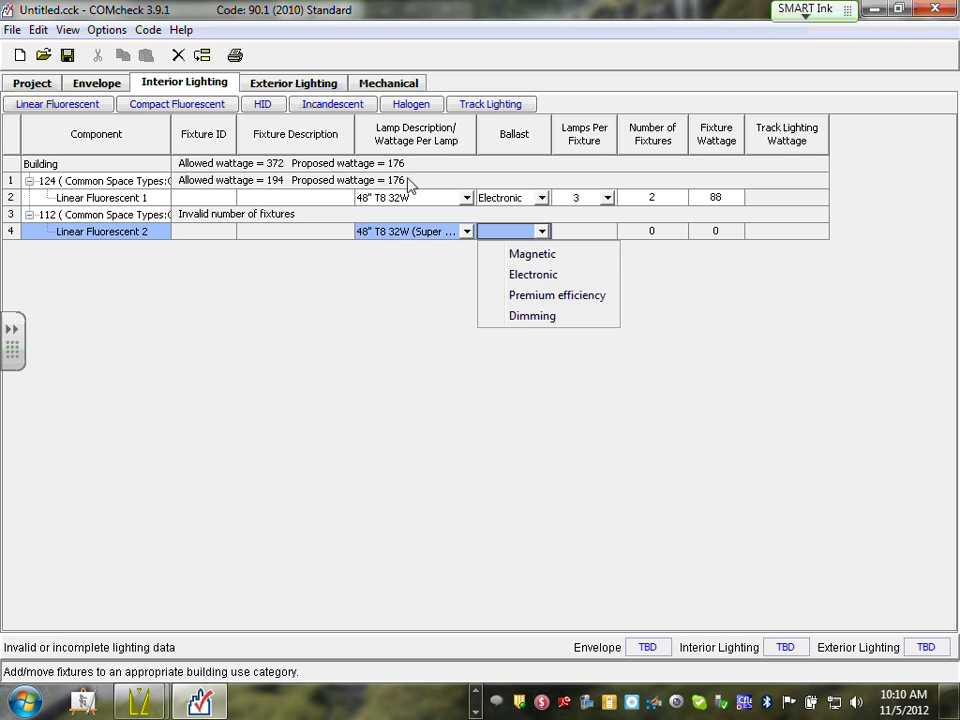
click(540, 277)
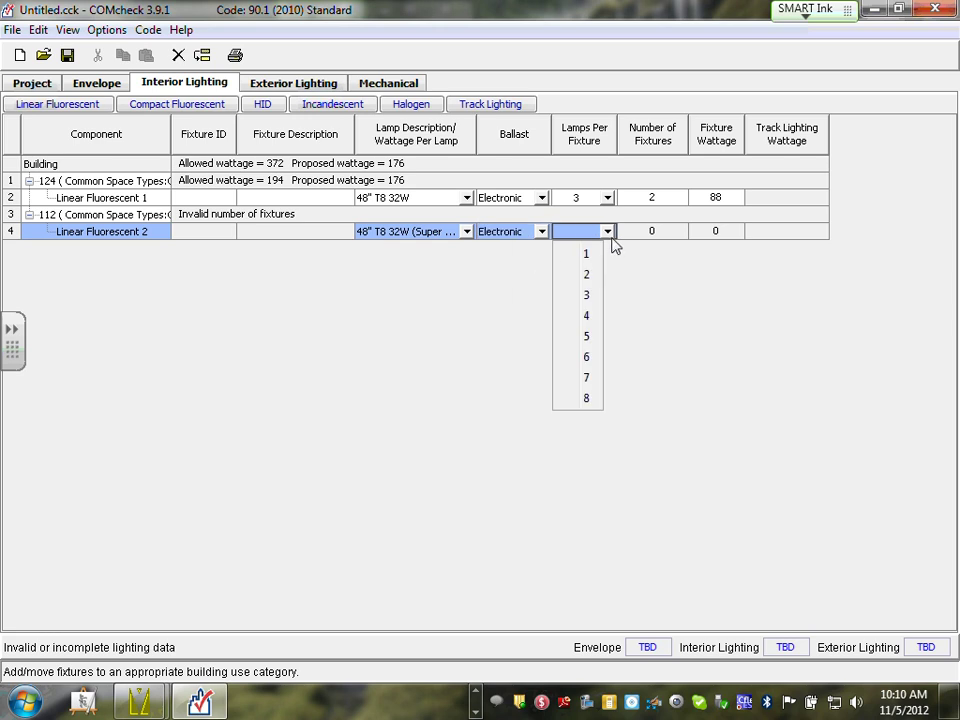
click(590, 316)
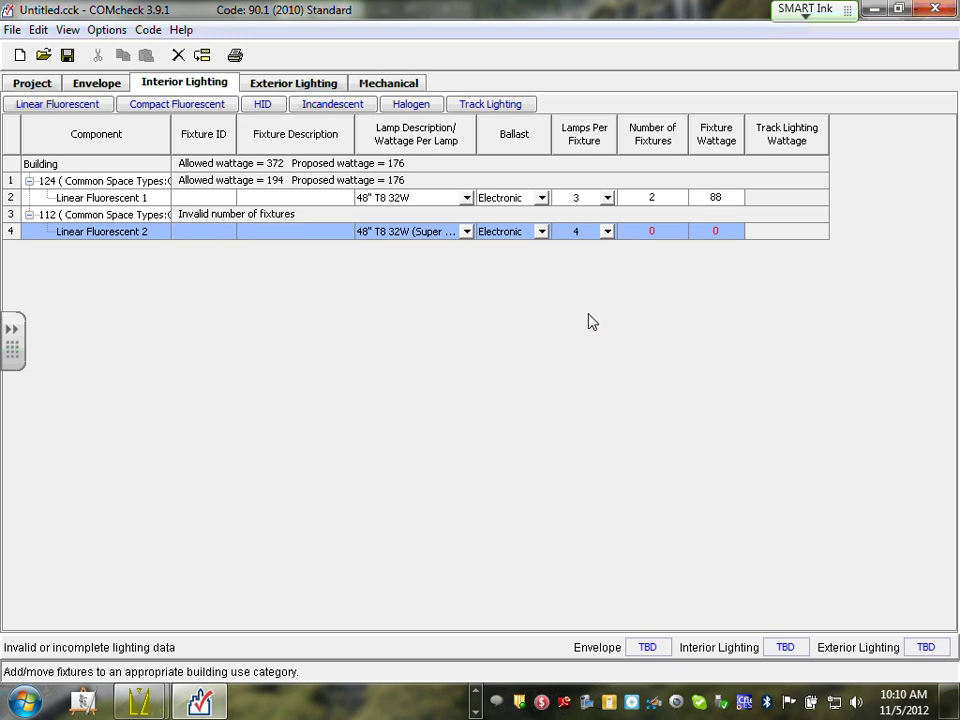
Step: Enter 6 fixtures with a 112 W fixture wattage
click(651, 232)
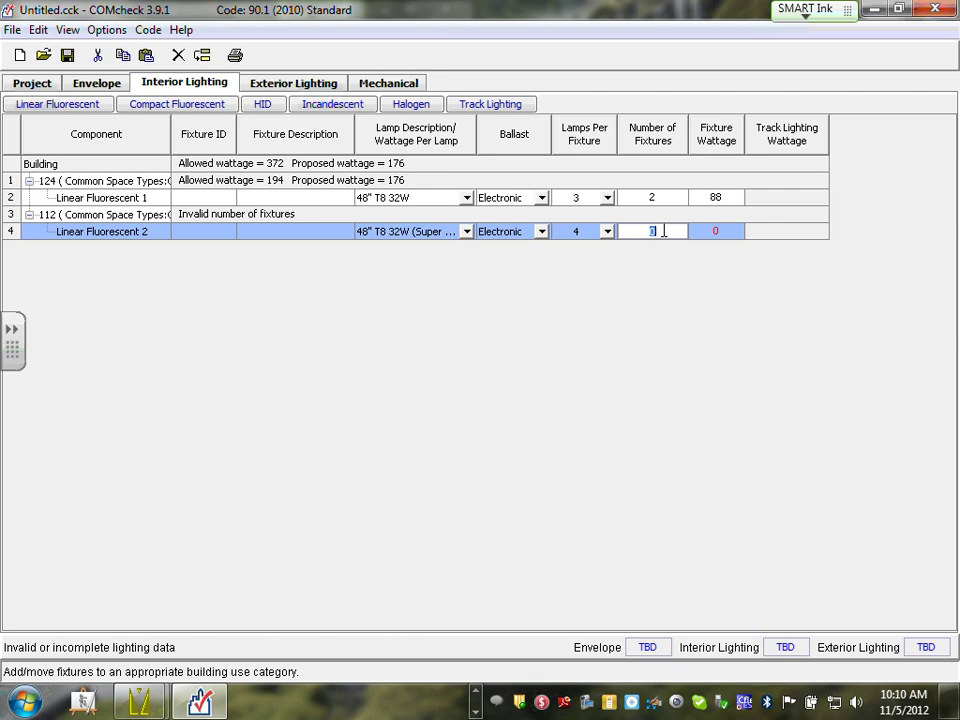
text(6)
click(727, 230)
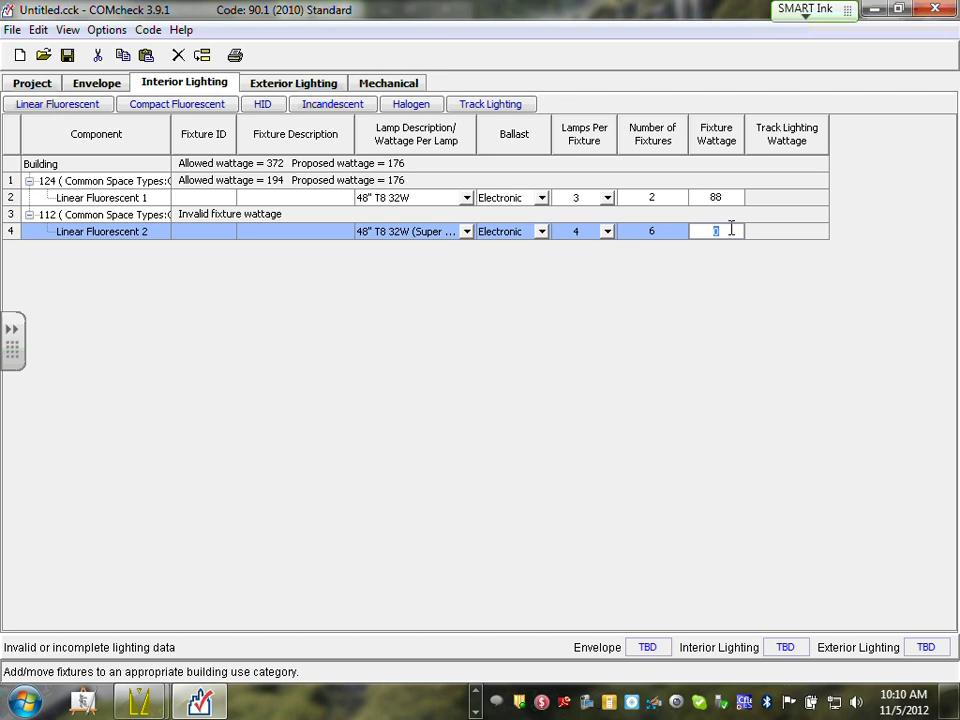
text(112)
click(765, 219)
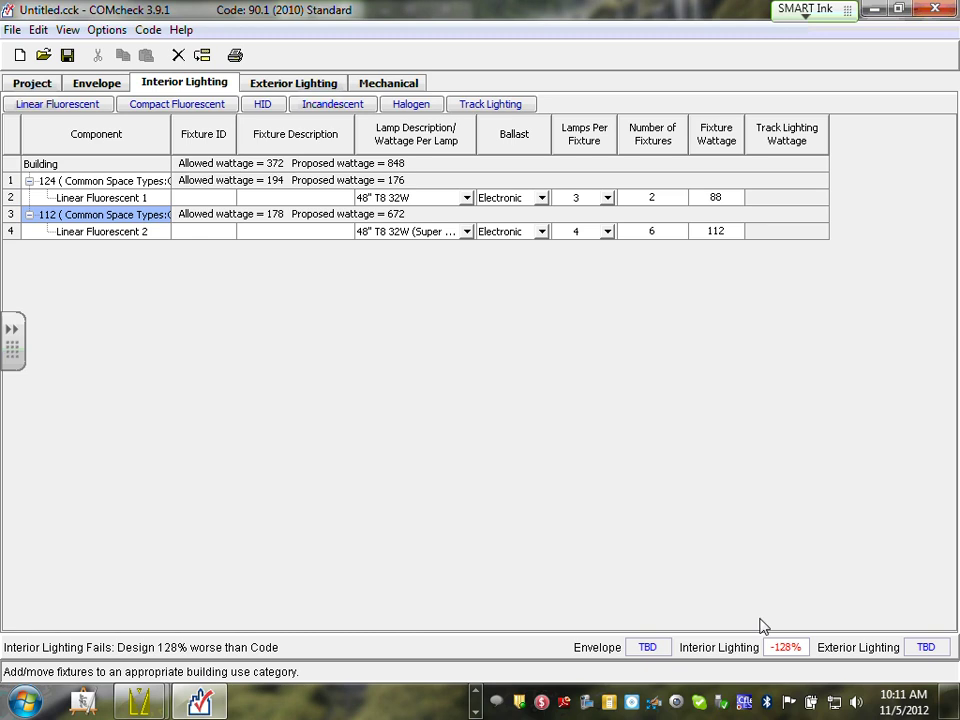
Step: Switch to the Project page to review spaces 124 and 112 with total area 445
click(27, 86)
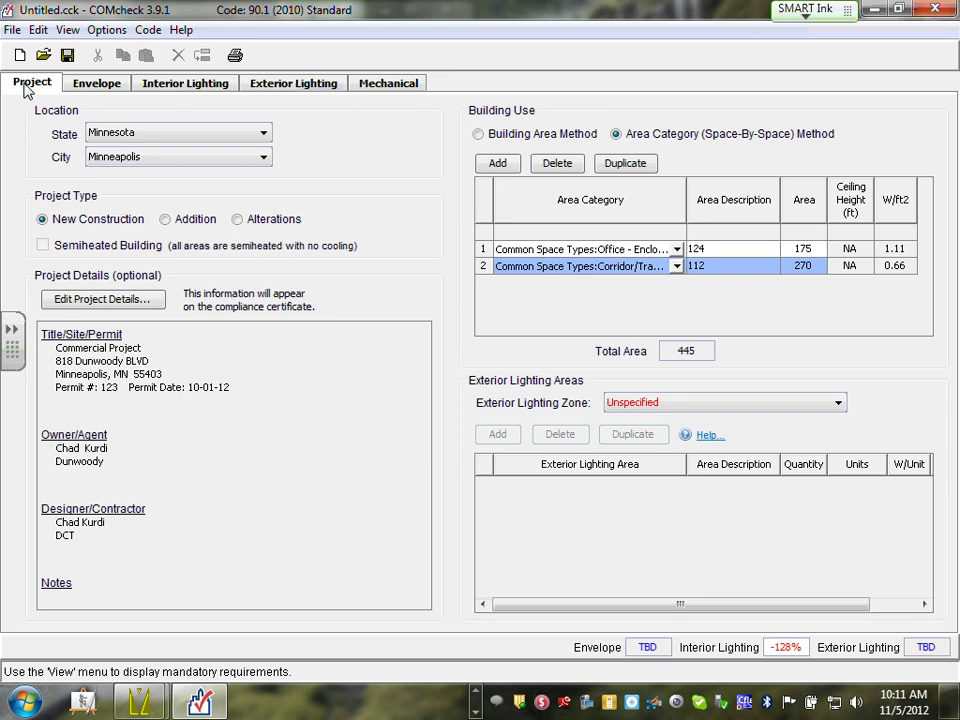
Step: Go back to Interior Lighting and add an Incandescent 1 fixture under space 112
click(172, 86)
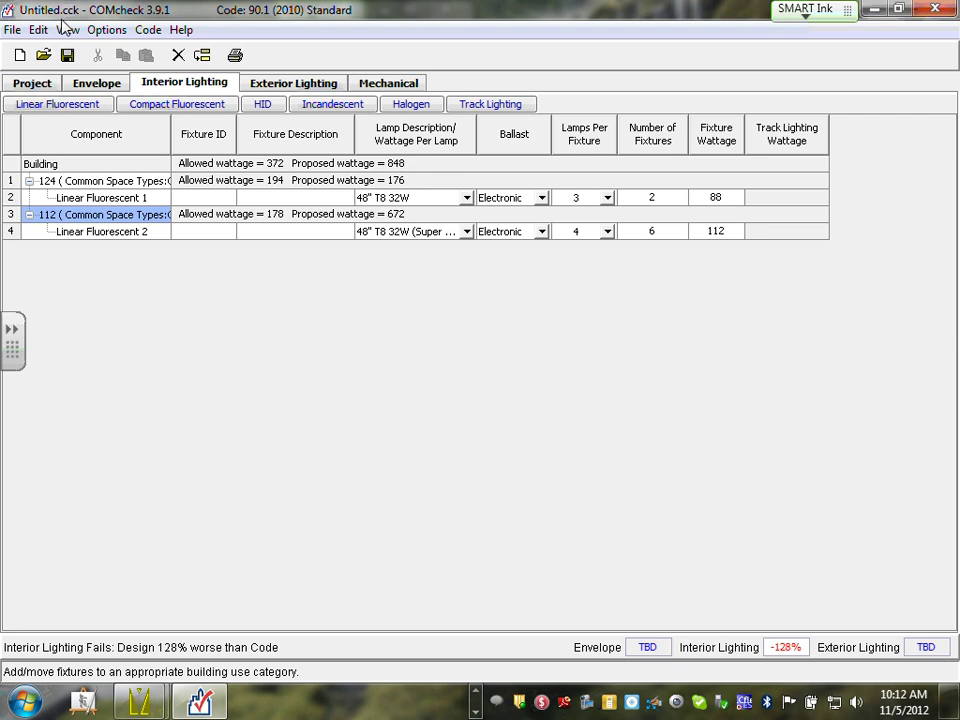
click(330, 106)
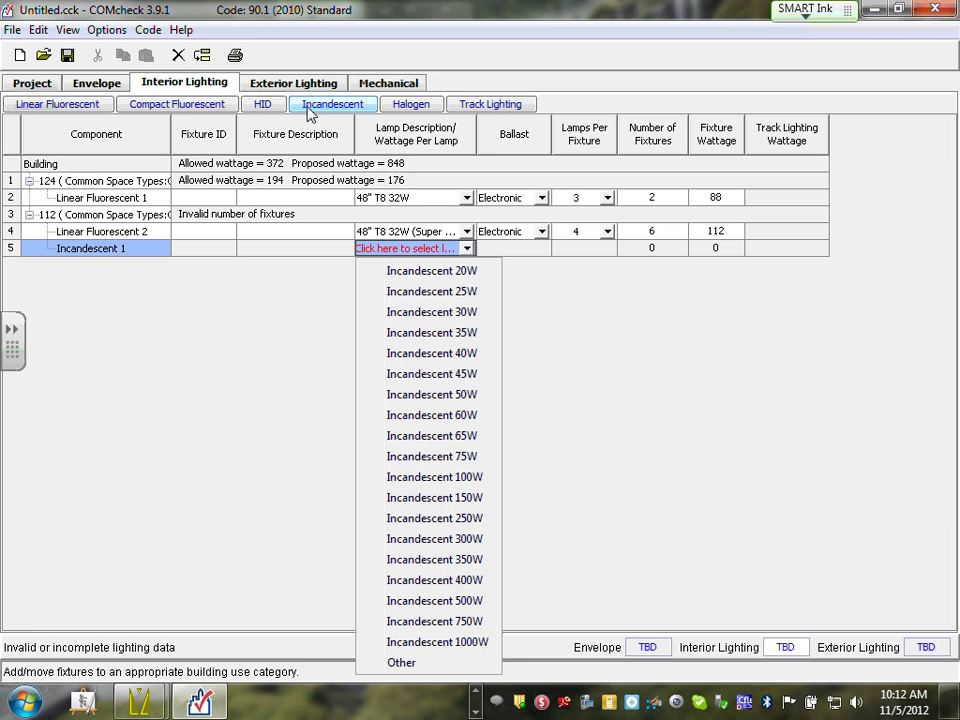
Step: Set Incandescent 1 to Incandescent 40W lamps, 2 per fixture, 9 fixtures at 40 W
click(463, 355)
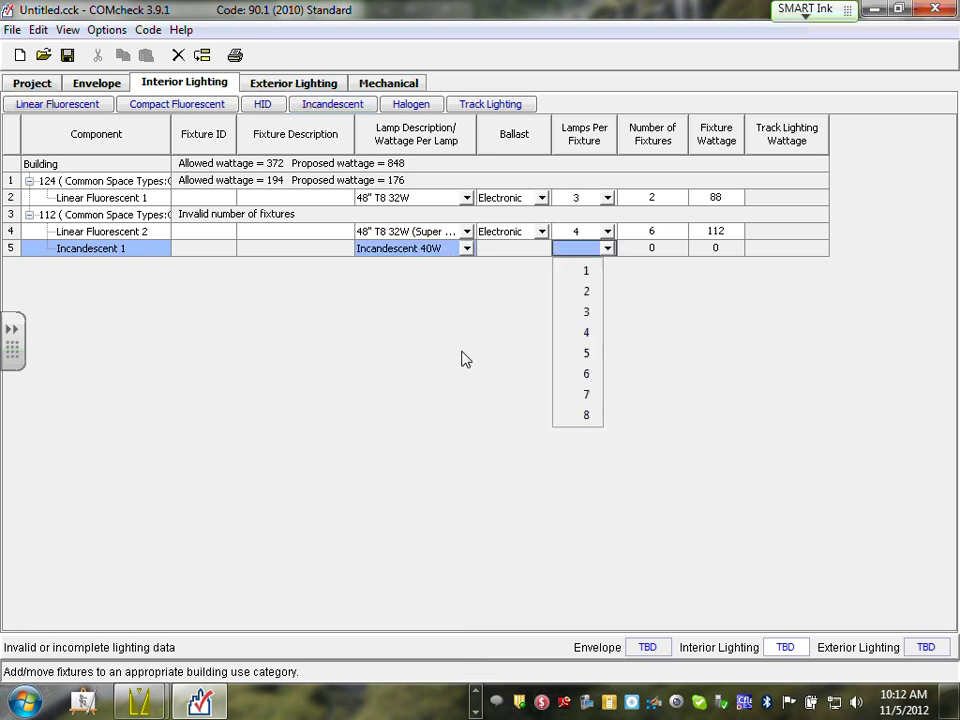
click(591, 300)
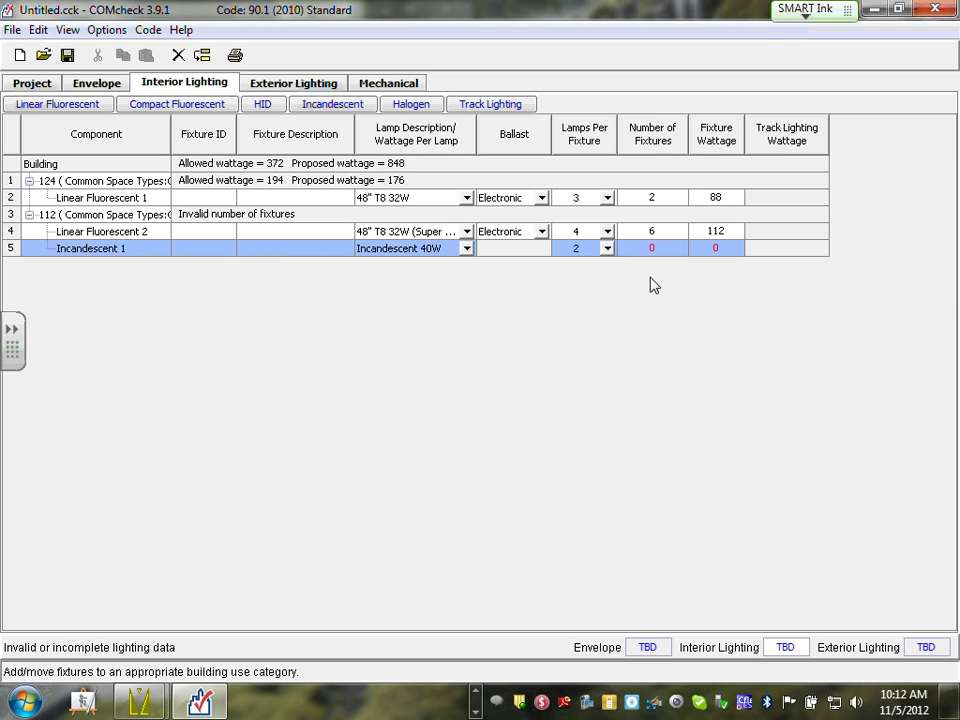
click(664, 249)
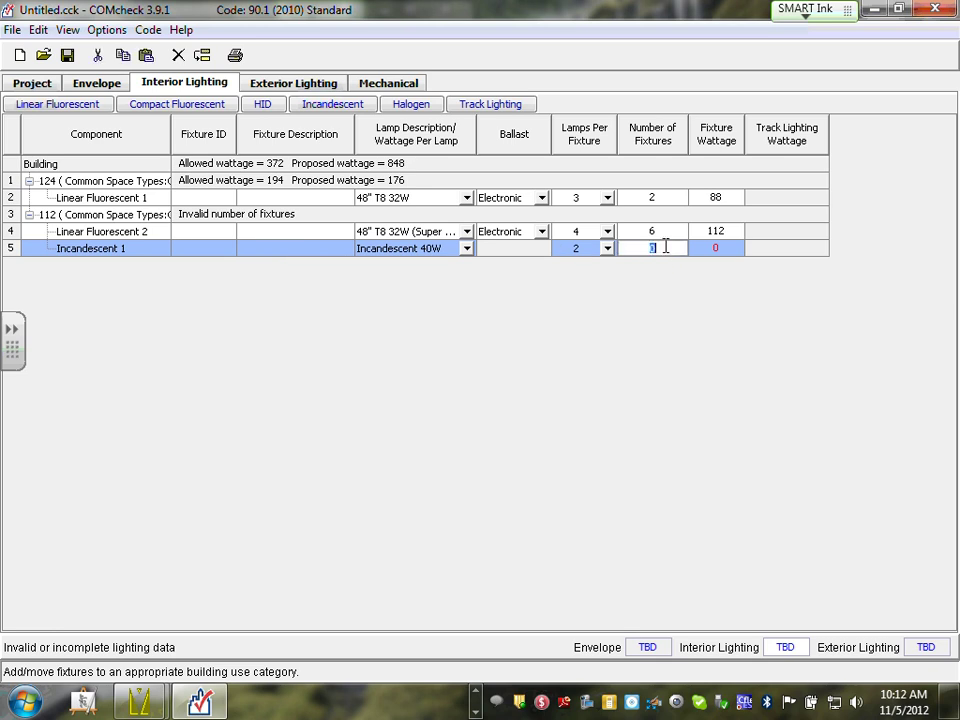
text(9)
click(736, 248)
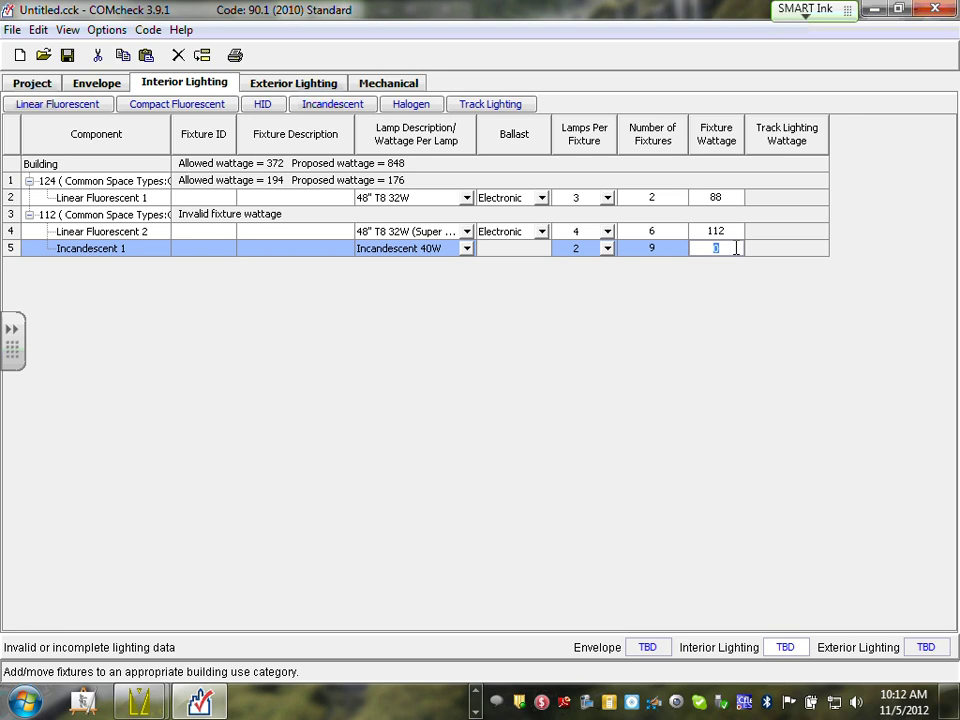
text(40)
click(735, 231)
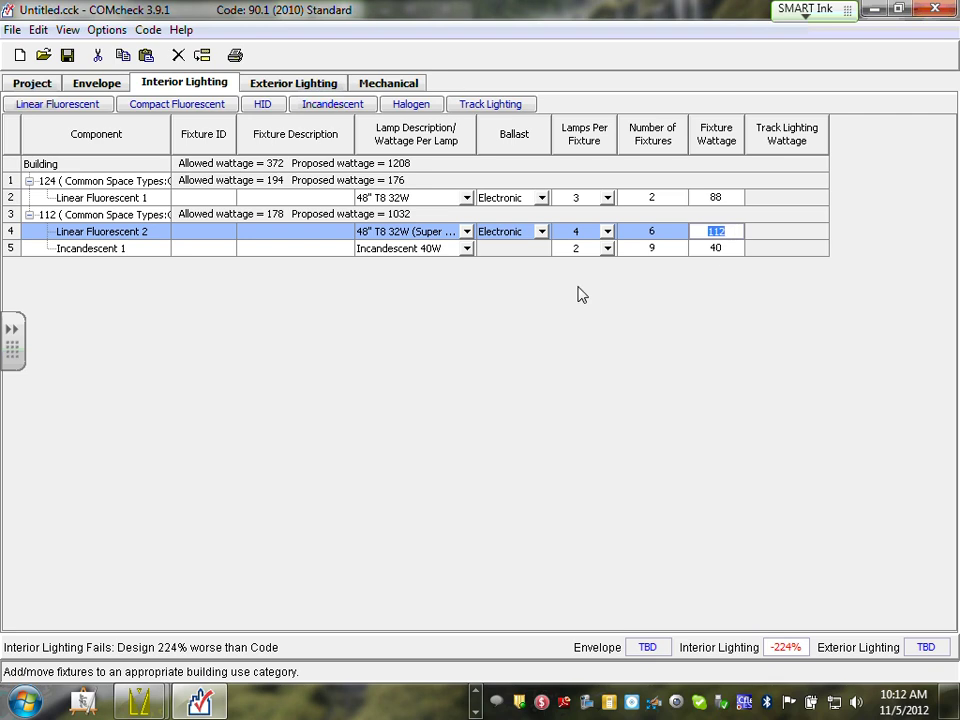
click(11, 249)
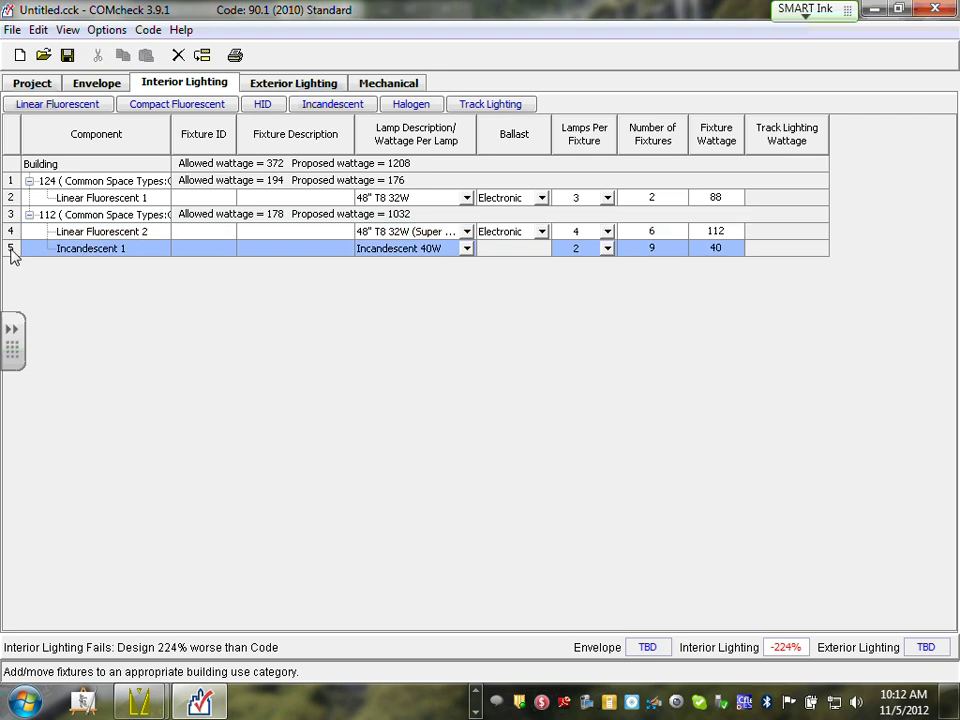
click(43, 231)
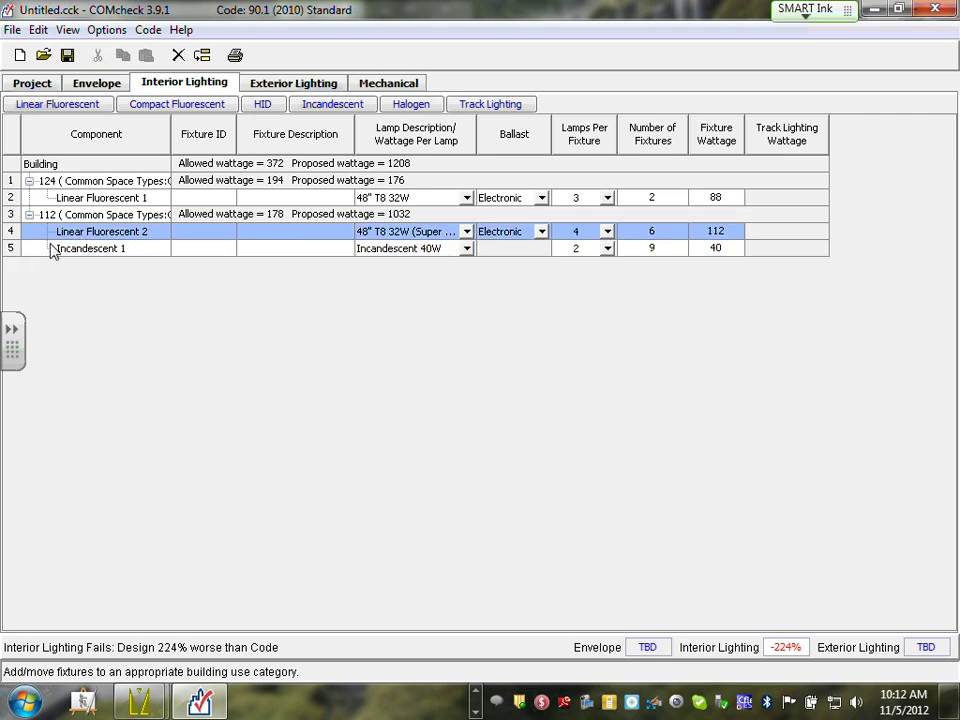
click(11, 250)
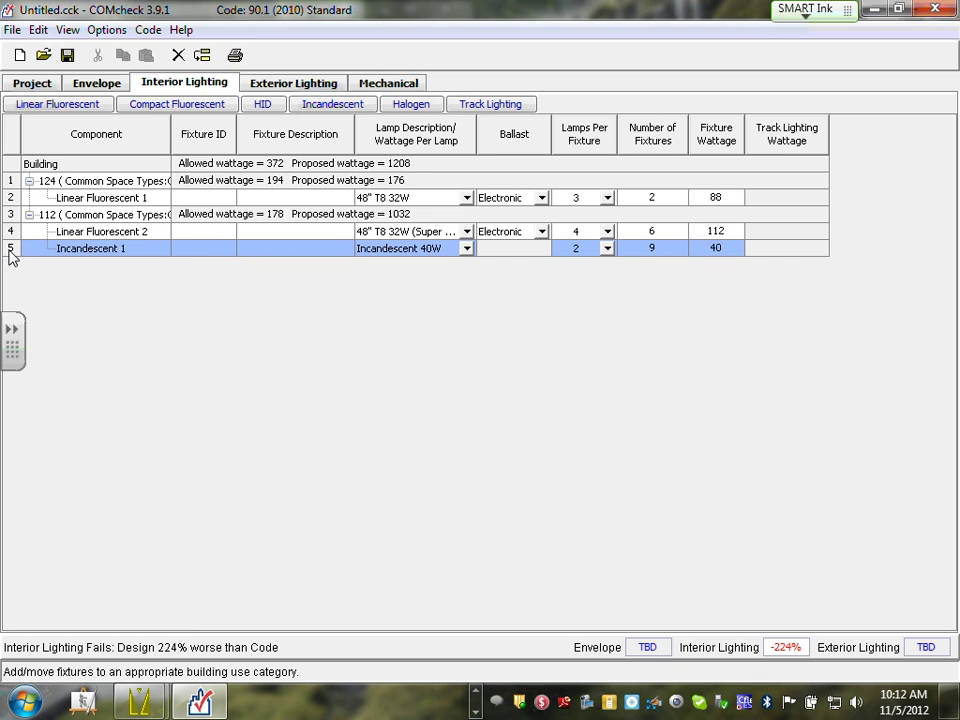
key(Delete)
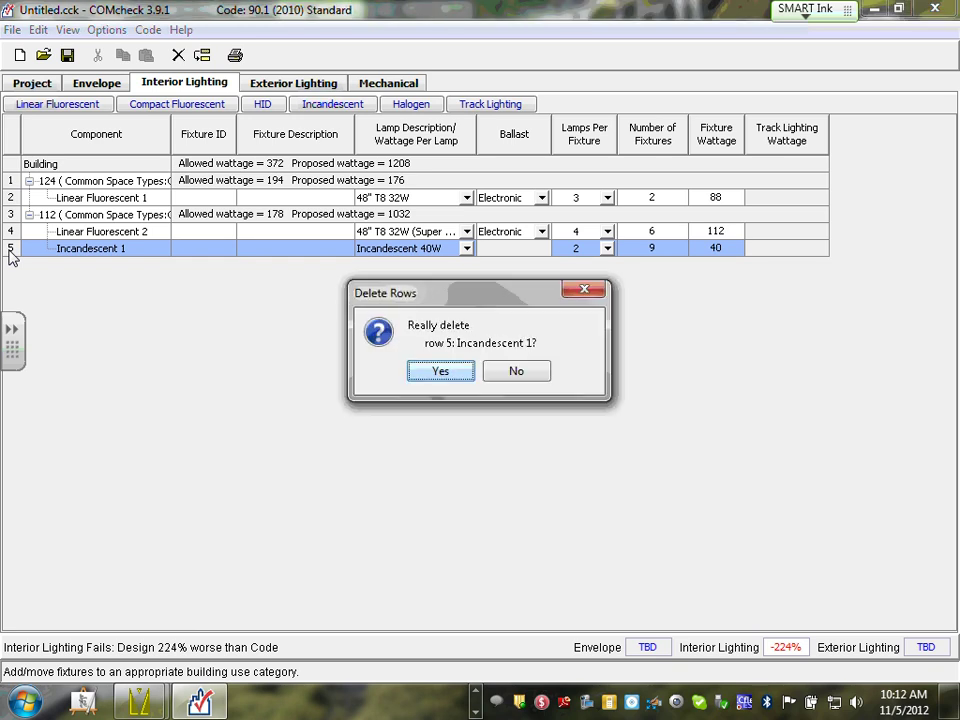
click(449, 374)
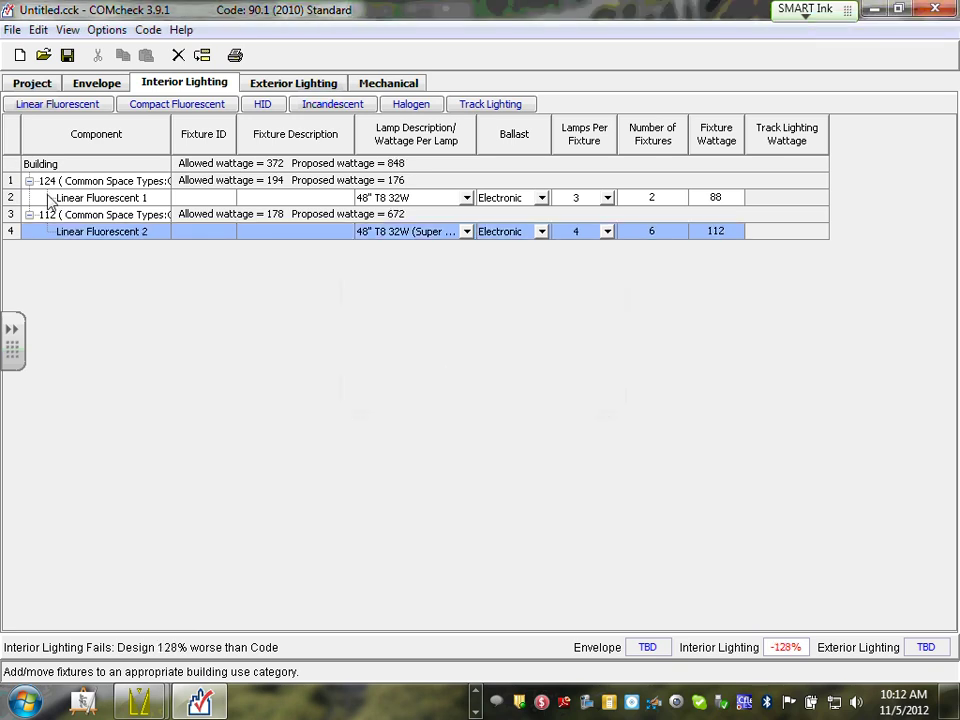
click(11, 181)
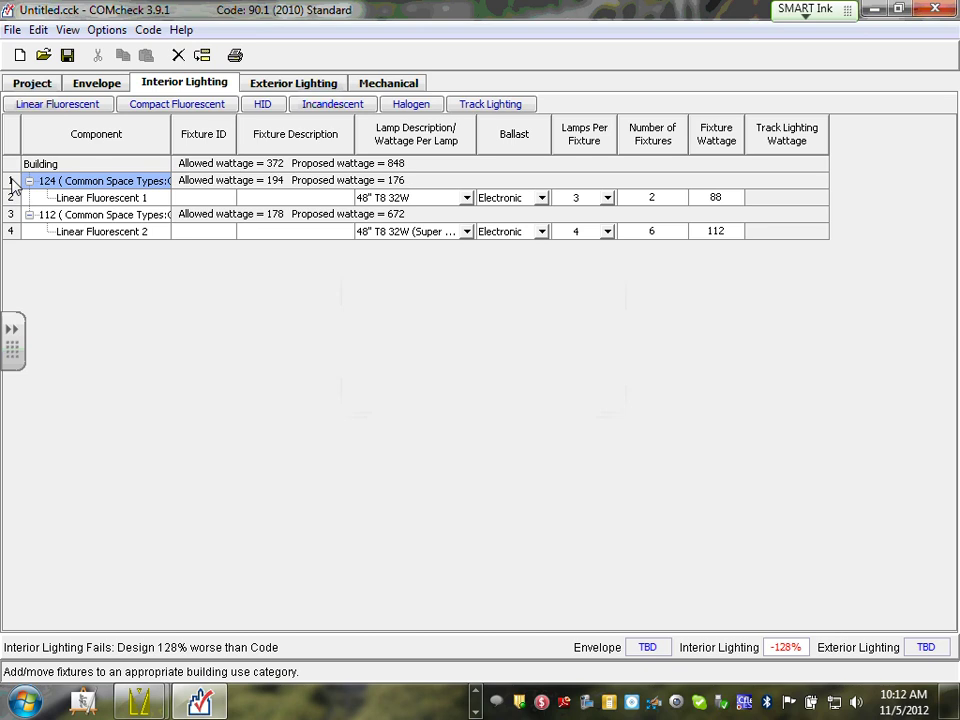
click(7, 220)
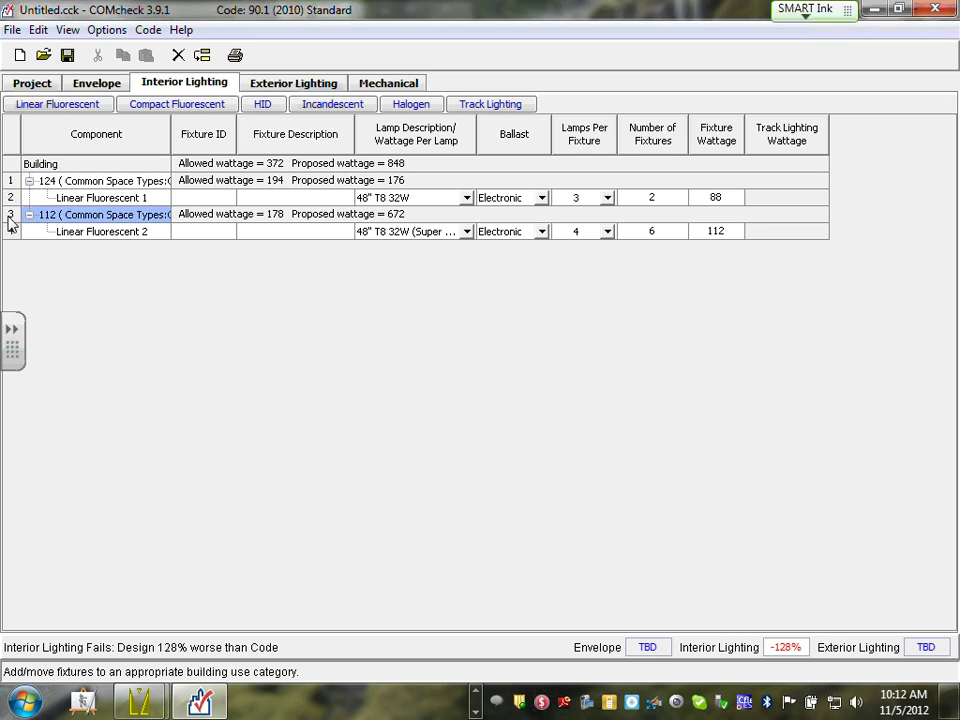
click(12, 181)
click(11, 218)
click(70, 34)
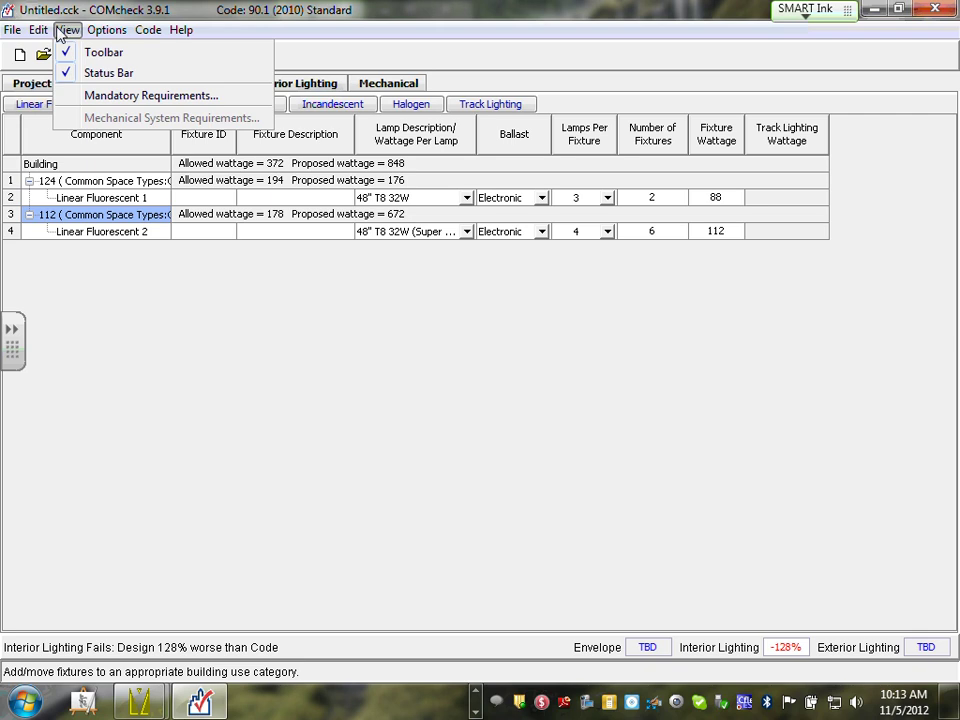
mouse_move(12, 32)
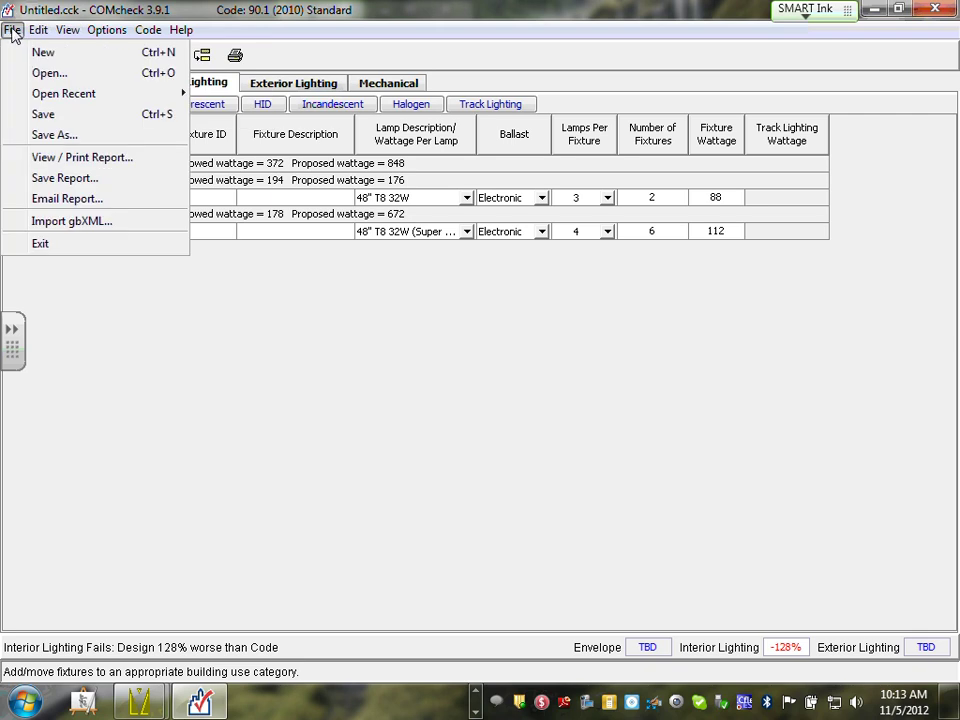
click(92, 162)
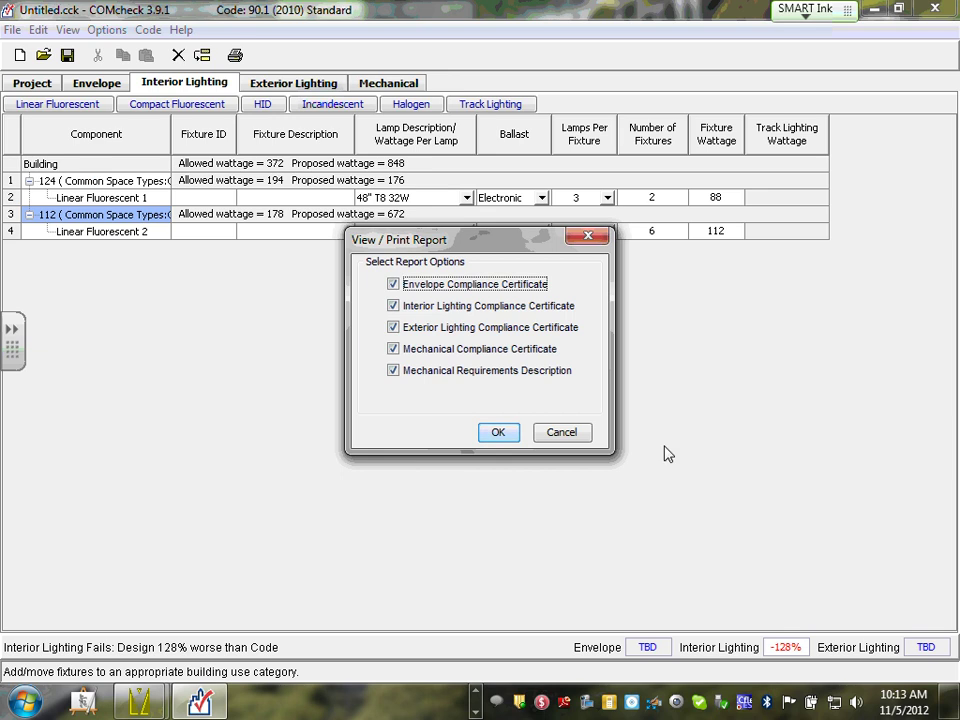
click(560, 432)
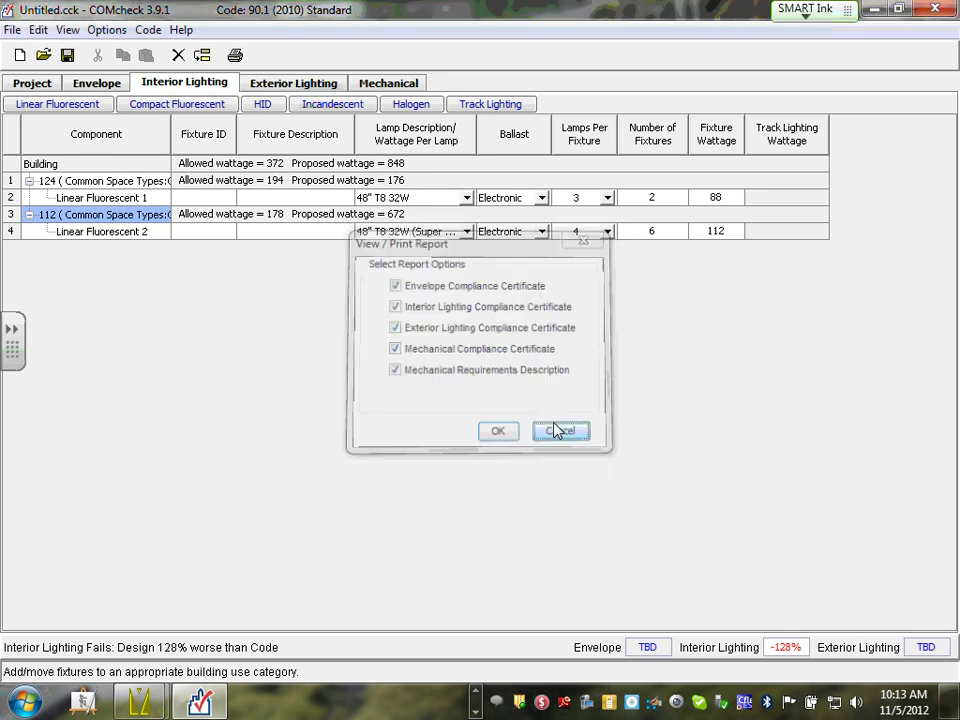
click(35, 87)
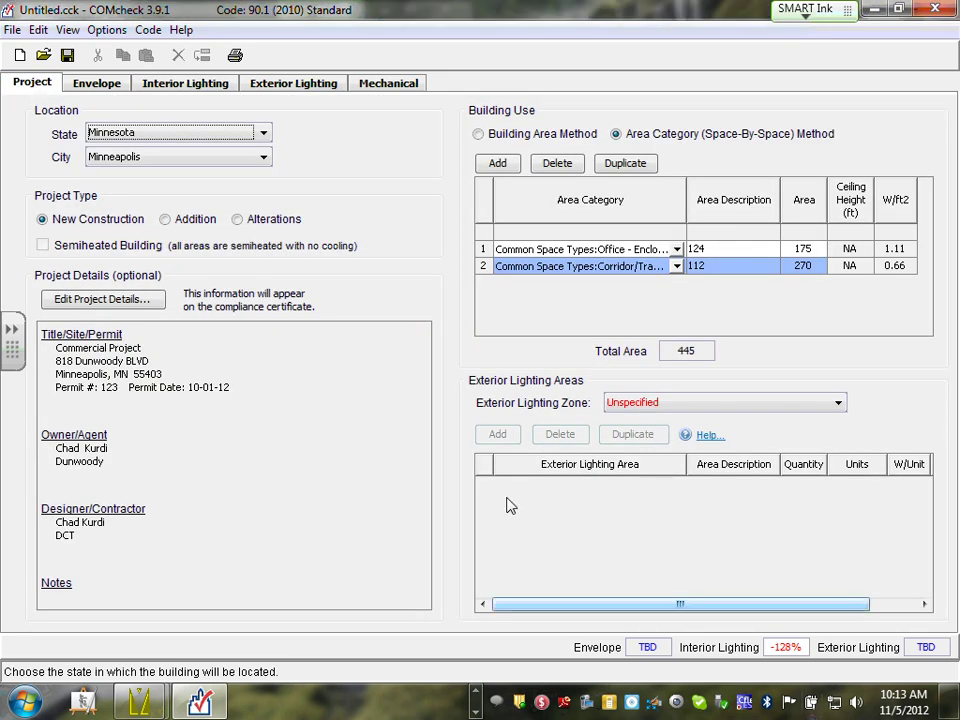
click(178, 86)
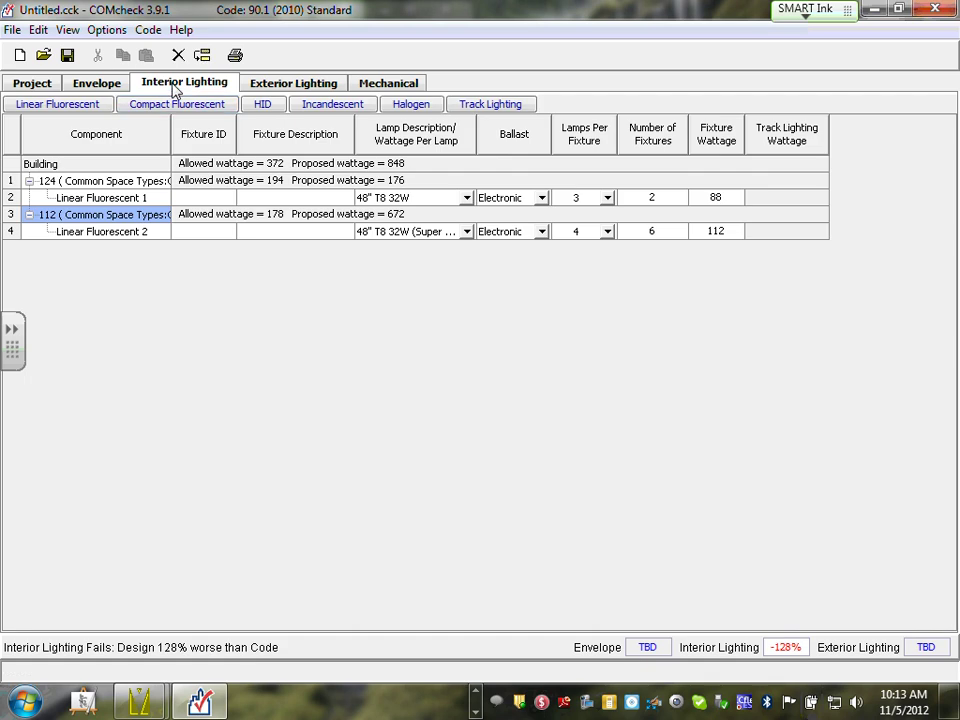
click(106, 88)
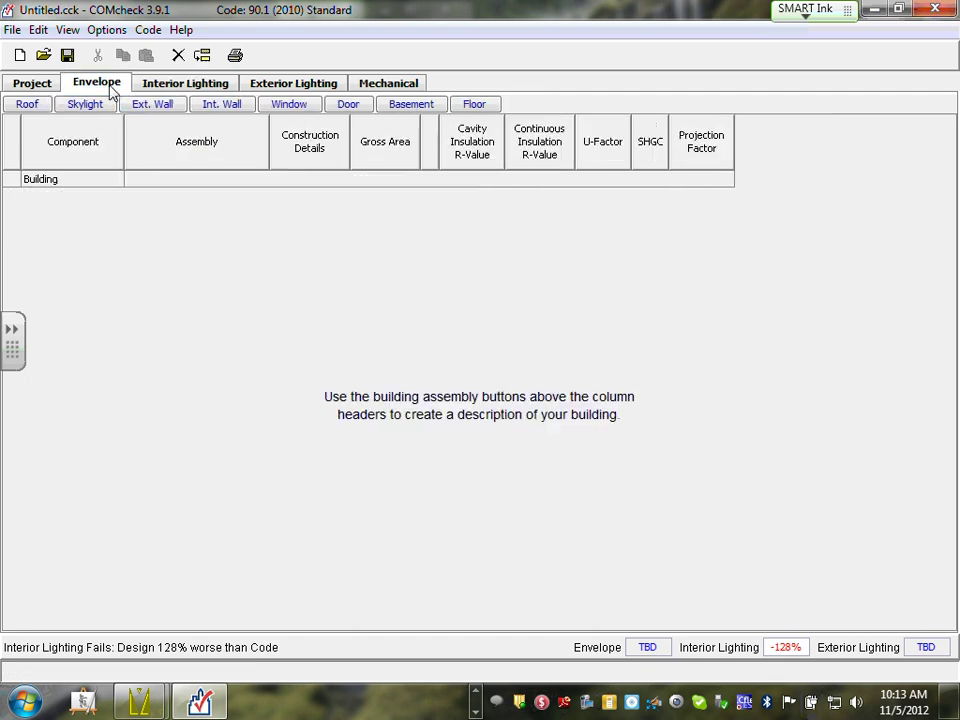
click(396, 88)
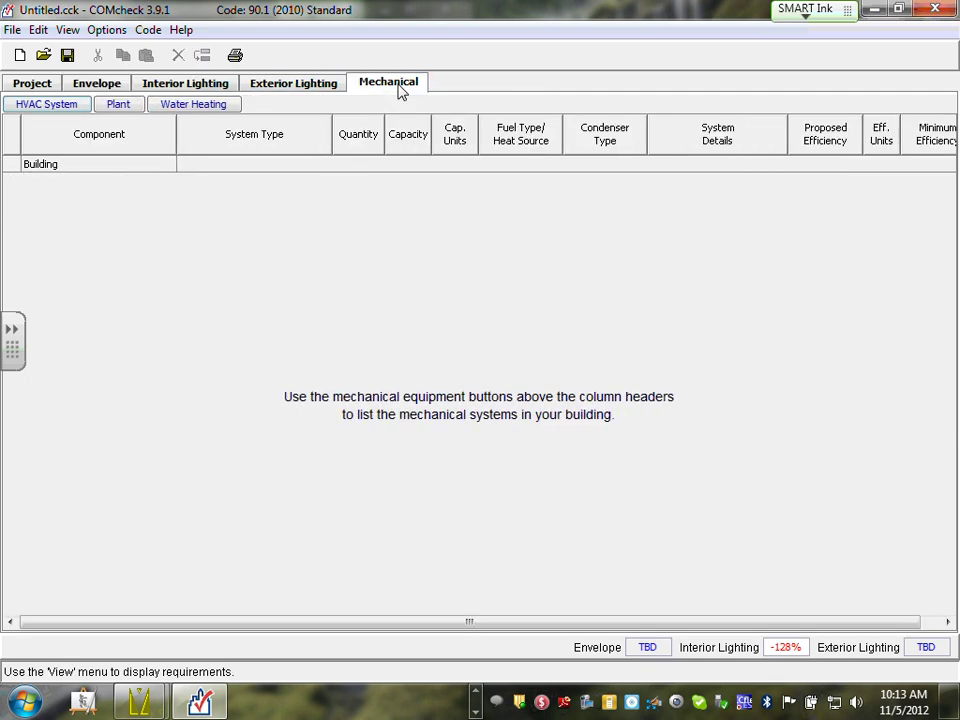
click(300, 88)
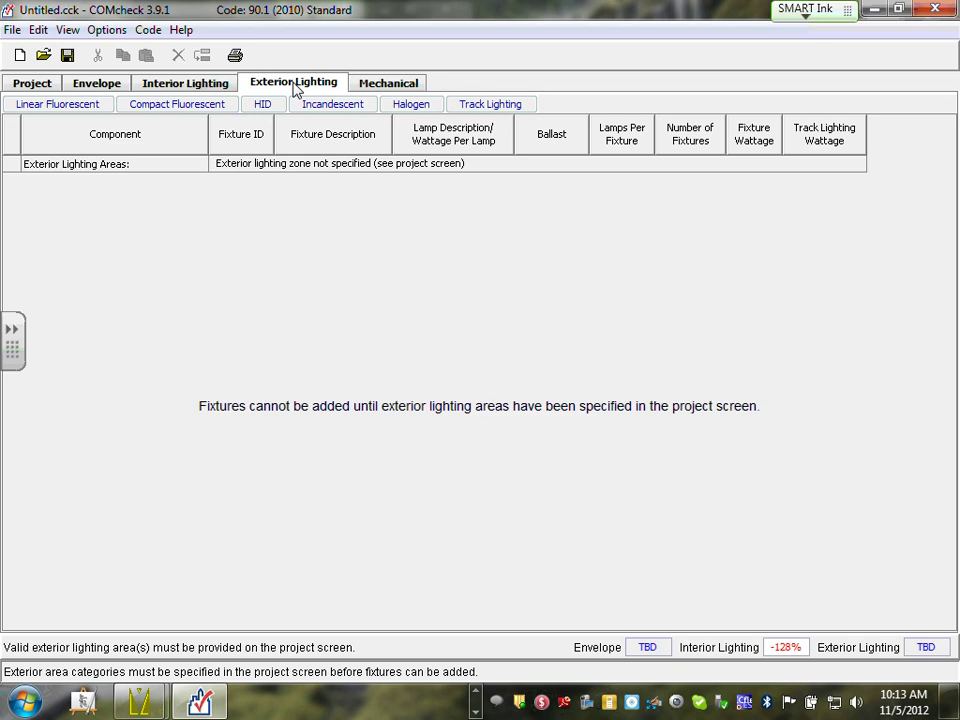
click(163, 87)
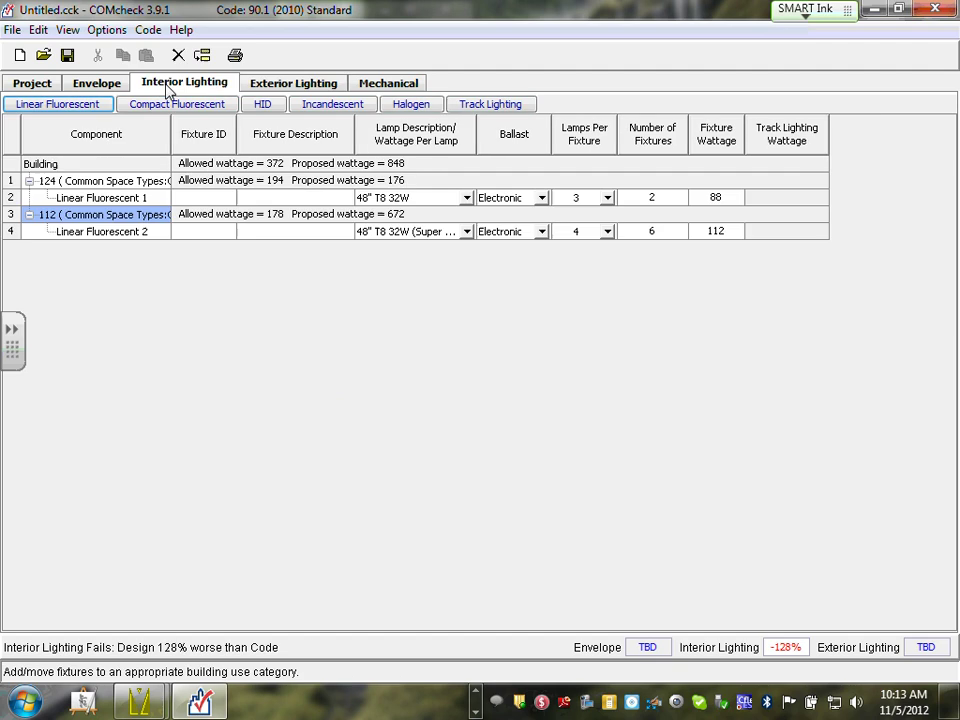
Step: Generate the report with Envelope, Mechanical Compliance and Mechanical Requirements certificates excluded
click(12, 30)
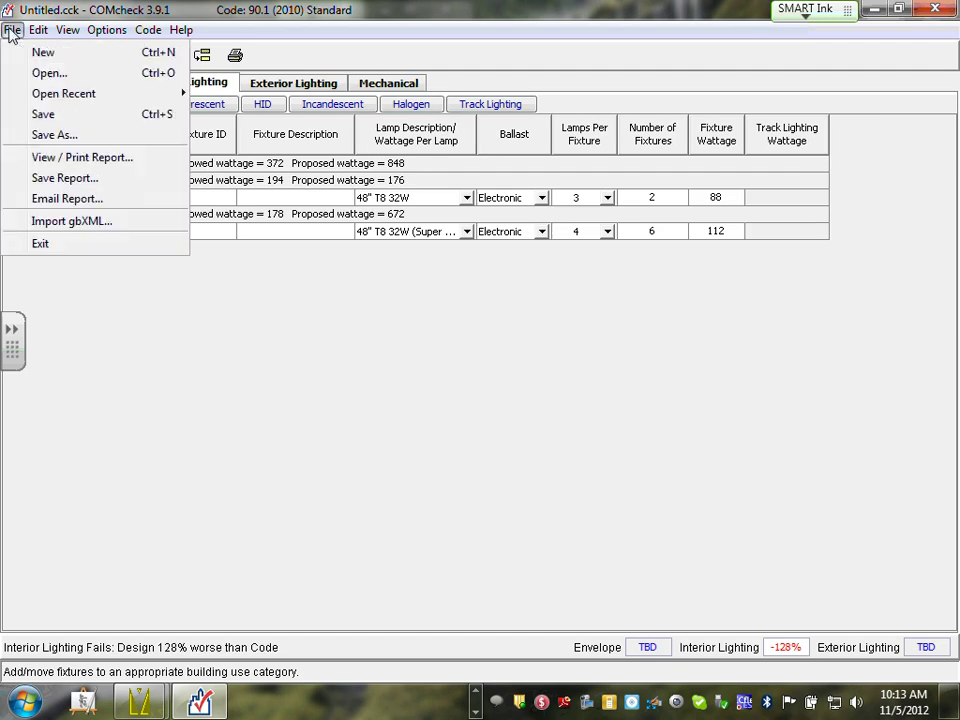
click(80, 157)
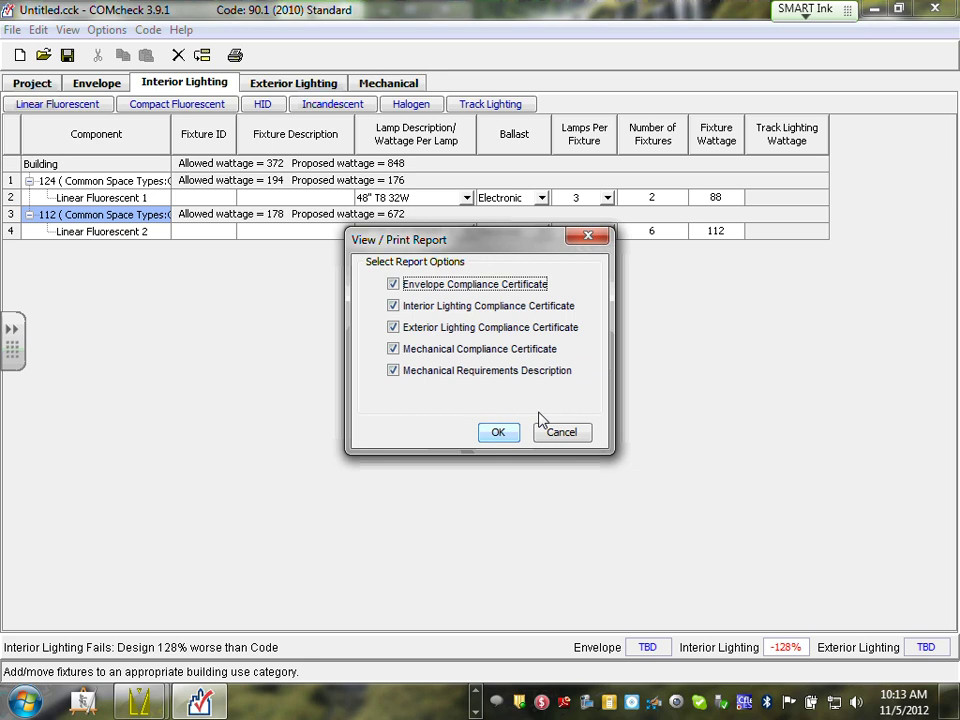
click(393, 285)
click(393, 350)
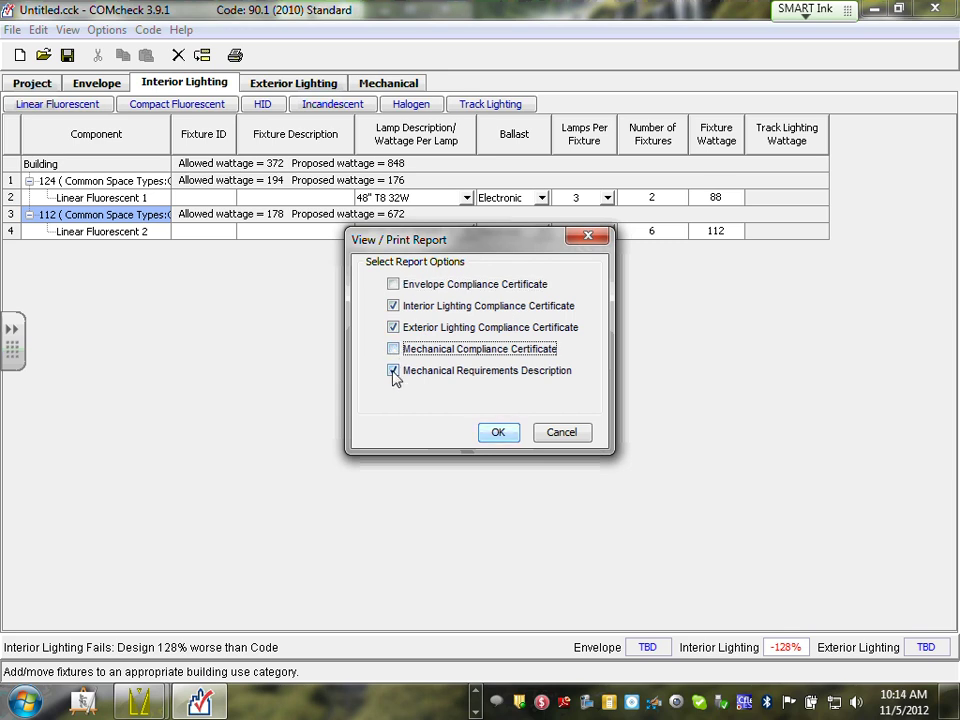
click(394, 373)
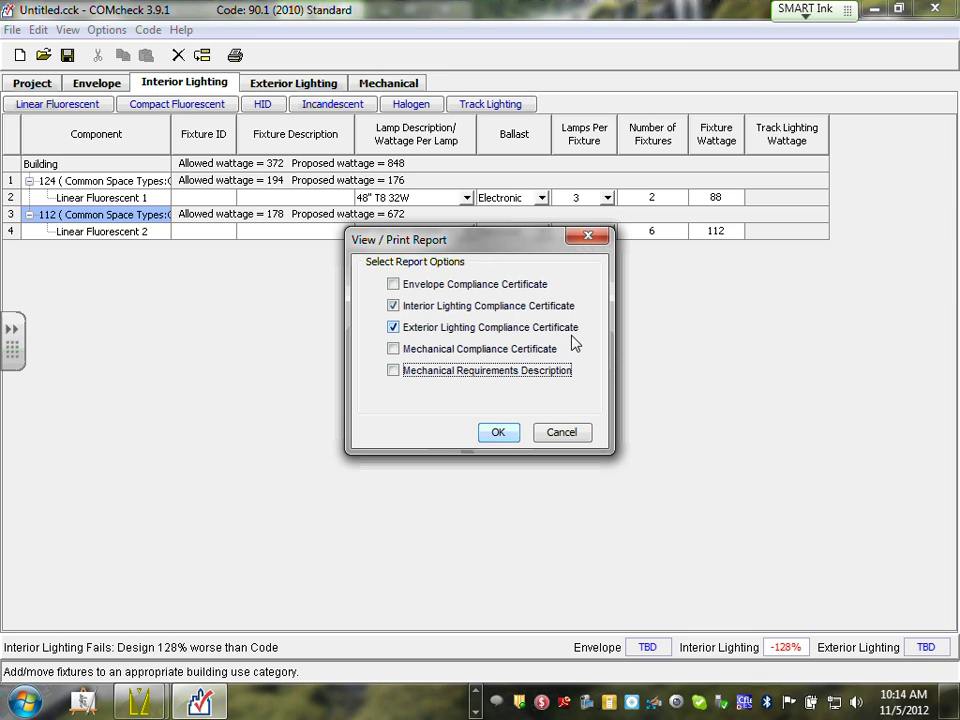
click(498, 432)
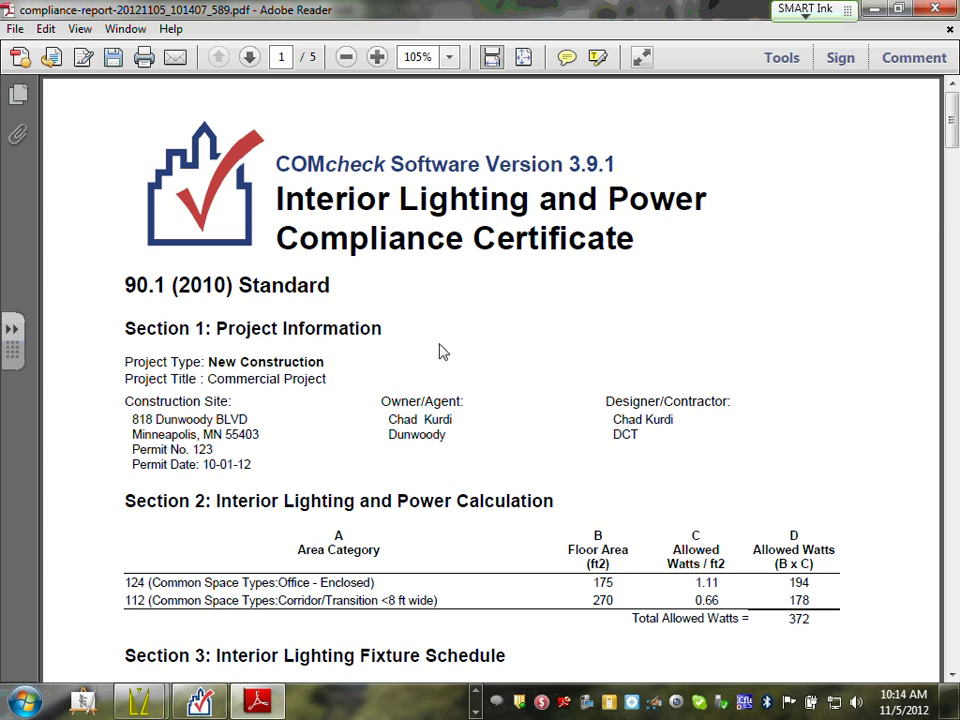
Step: Scroll page 1 of the compliance report down through Section 4 to page 2's checklist items 11–13
scroll(443, 351, down, 5)
scroll(455, 356, up, 4)
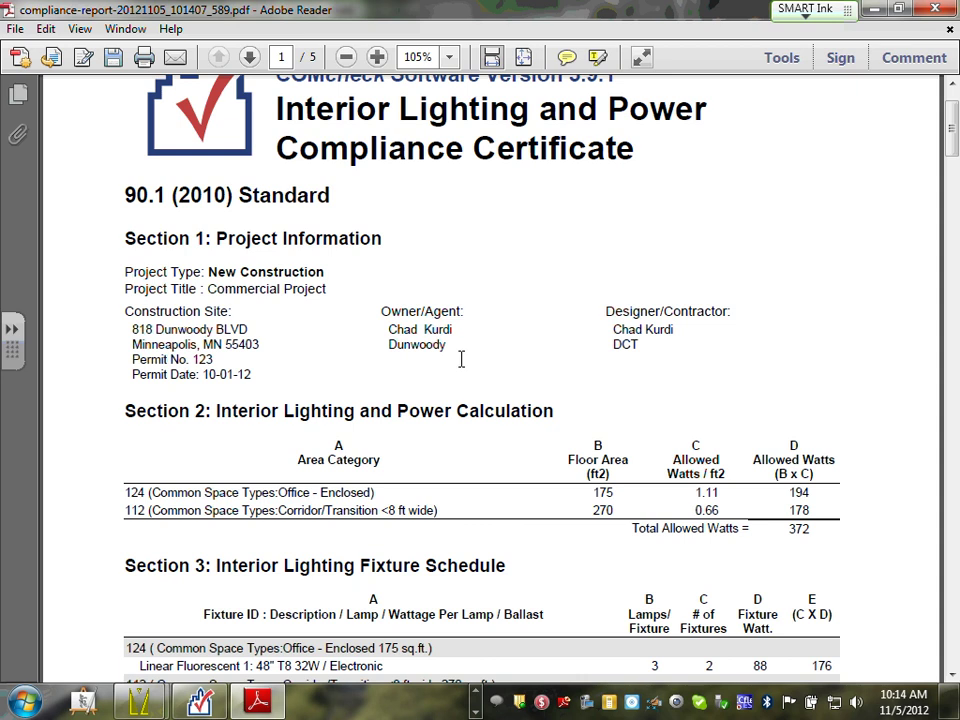
scroll(461, 359, down, 9)
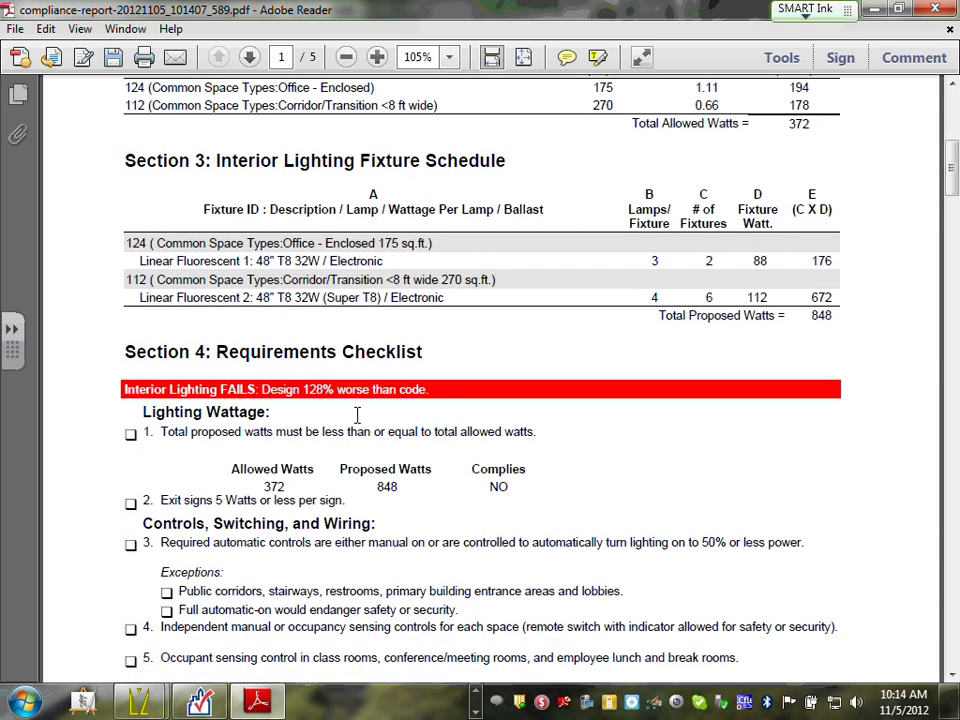
scroll(357, 414, down, 2)
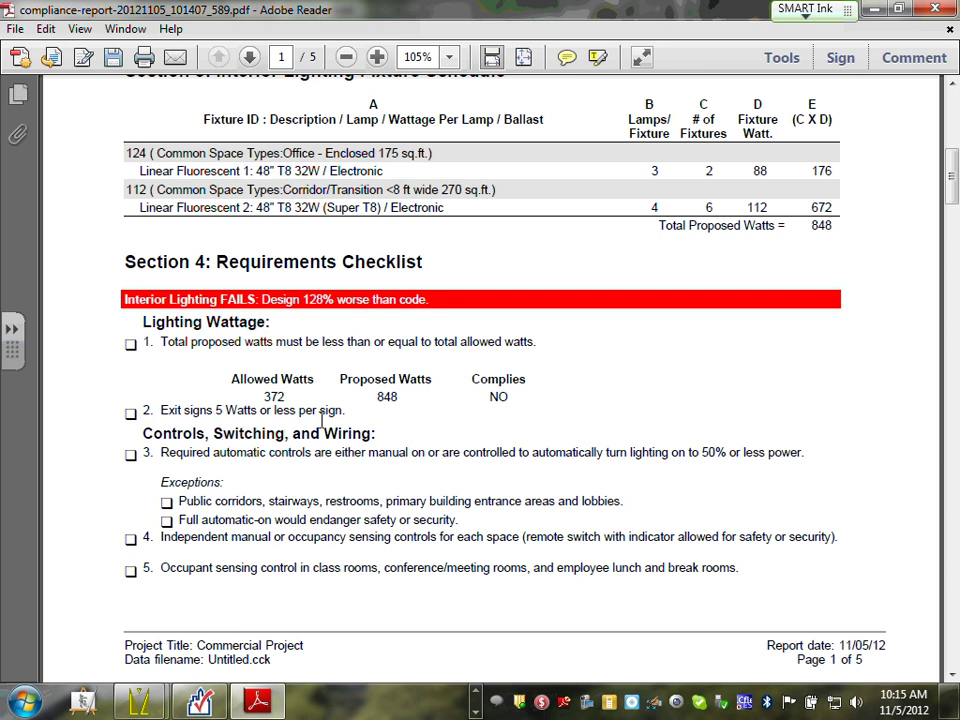
scroll(327, 400, down, 3)
scroll(330, 375, up, 3)
scroll(340, 375, down, 1)
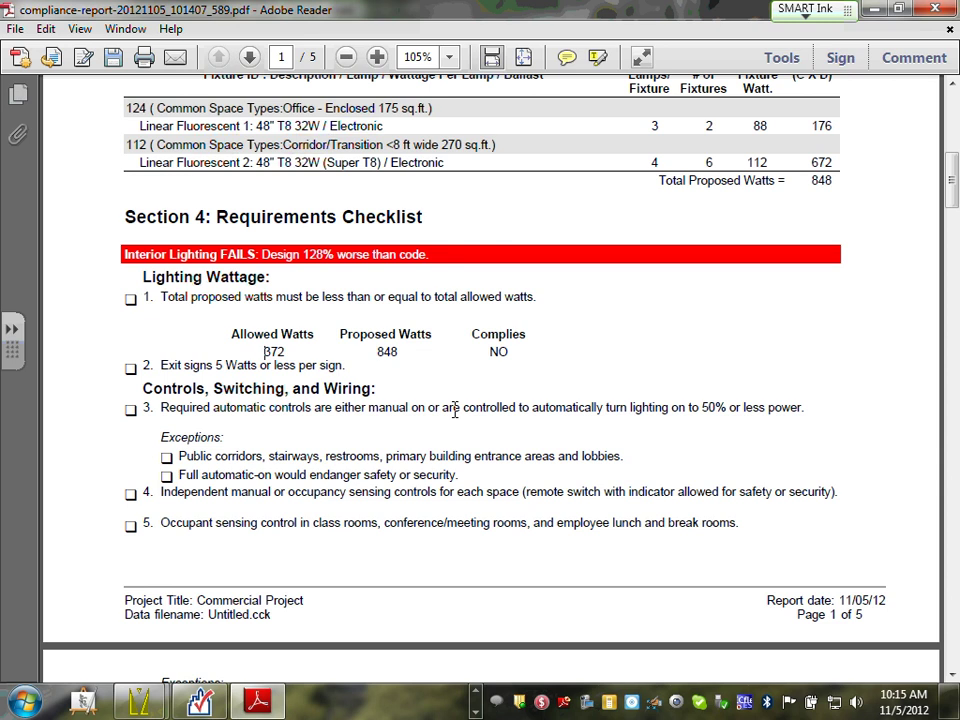
scroll(455, 410, down, 20)
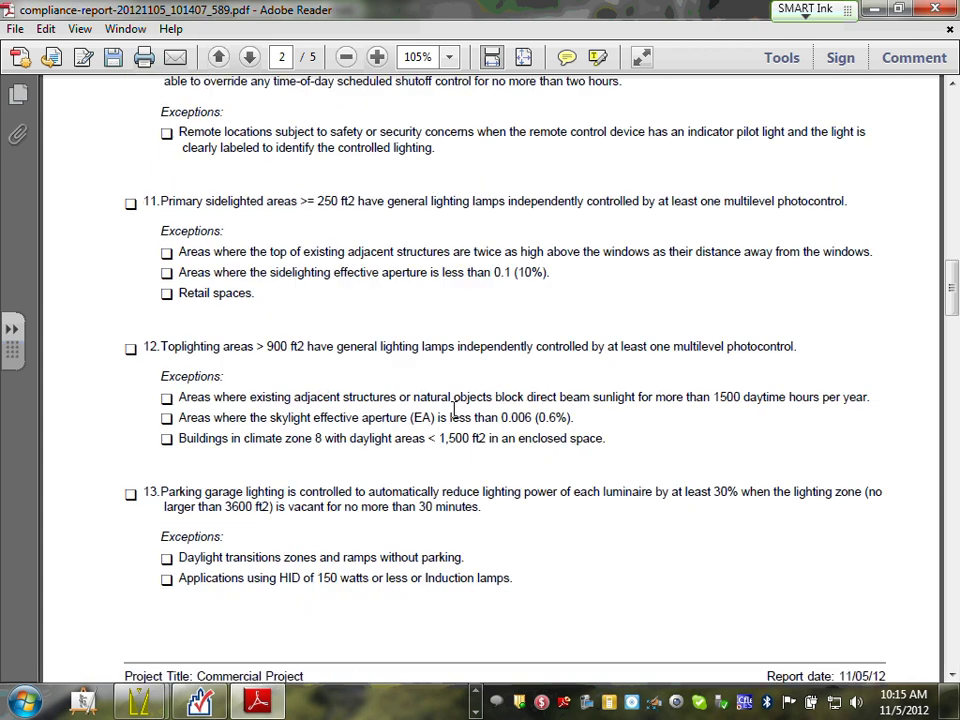
Step: Scroll pages 2–5, past the Exterior Lighting Compliance Certificate, then close Adobe Reader
scroll(457, 419, down, 20)
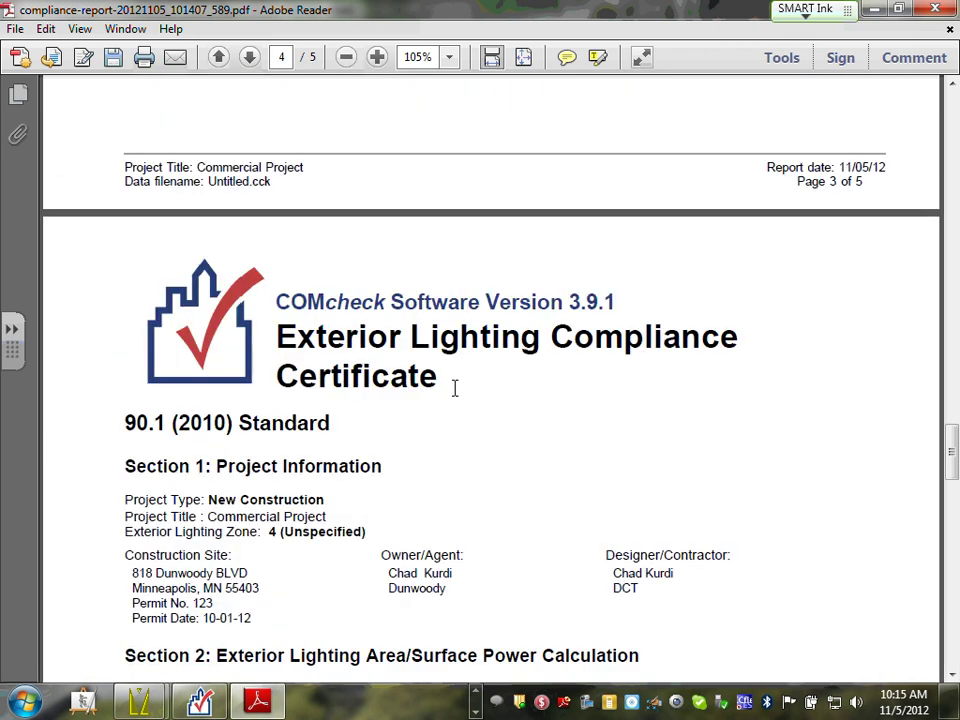
scroll(455, 390, down, 10)
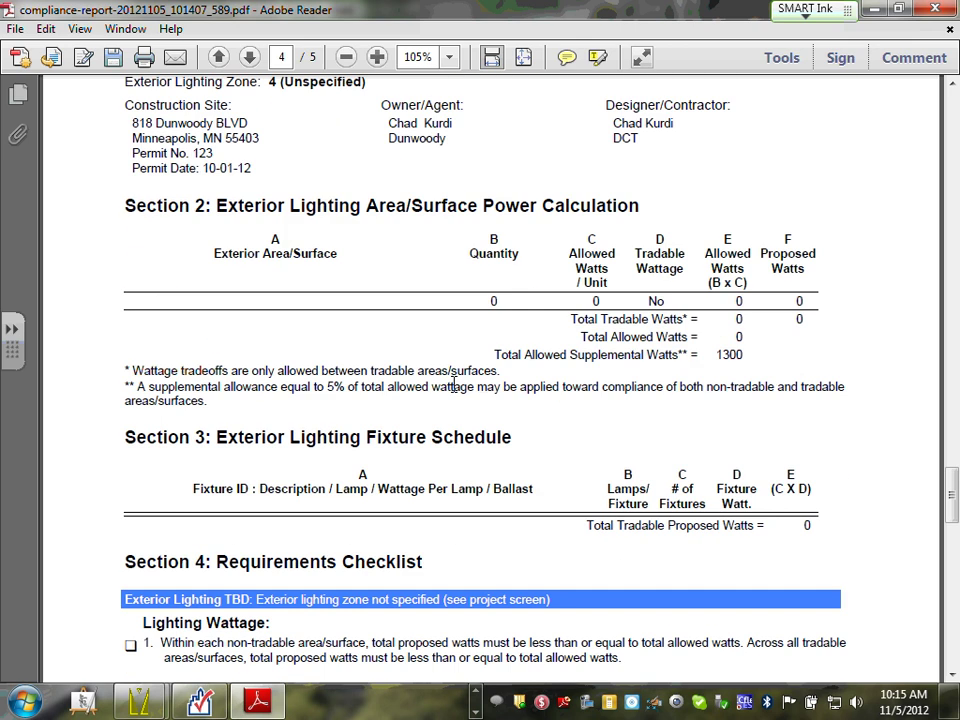
scroll(455, 393, down, 15)
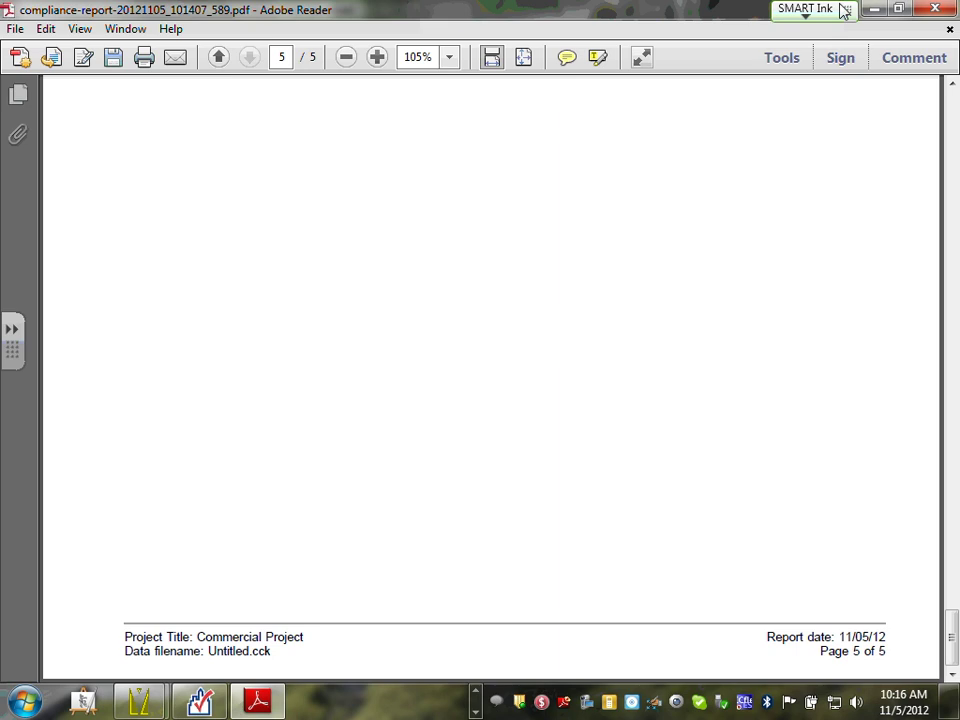
click(934, 8)
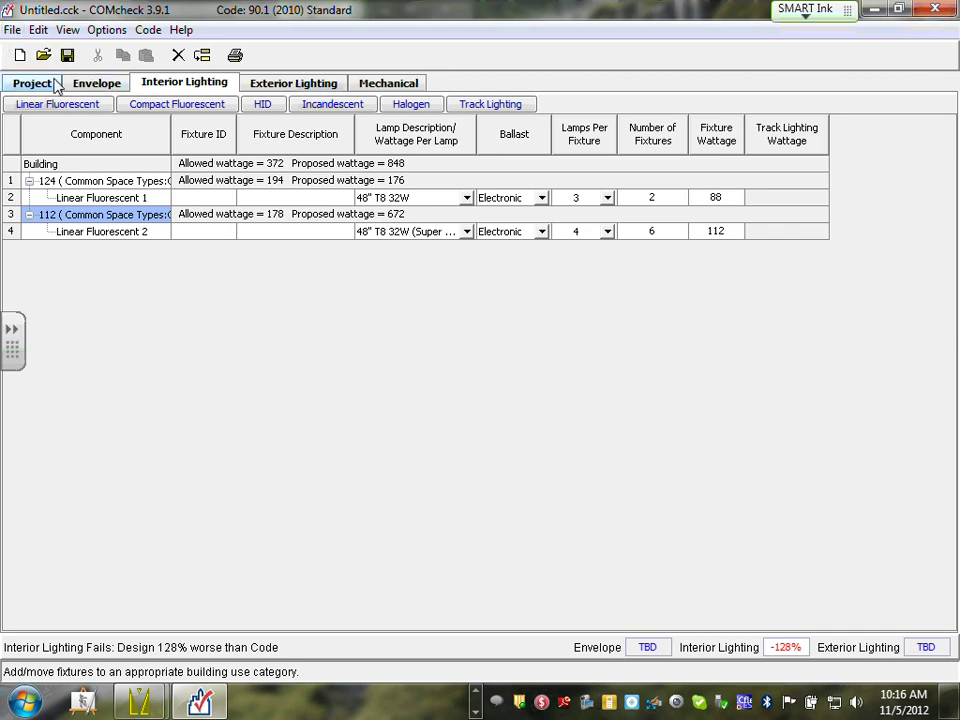
Step: Switch to the Project page showing 1.11 W/ft2 for office 124 and 0.66 for corridor 112
click(105, 30)
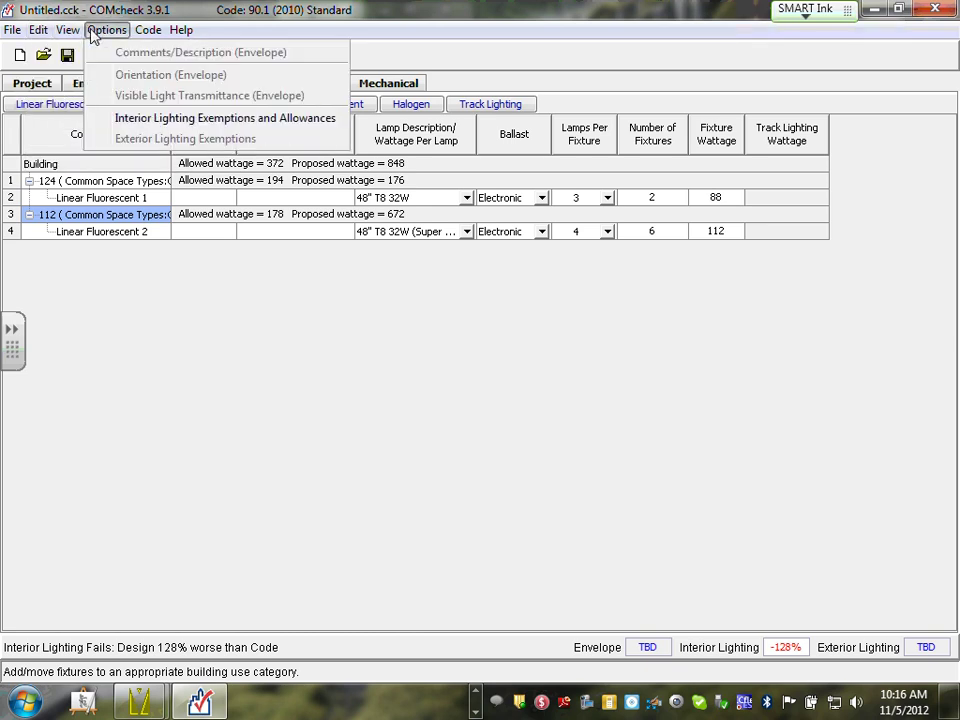
click(27, 85)
click(27, 85)
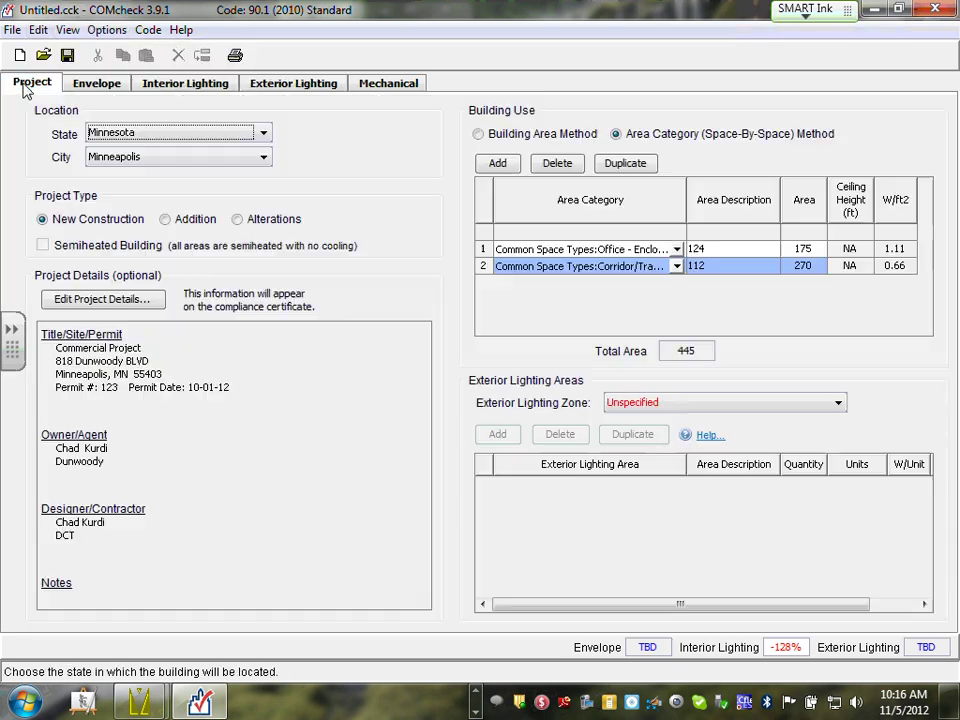
click(106, 30)
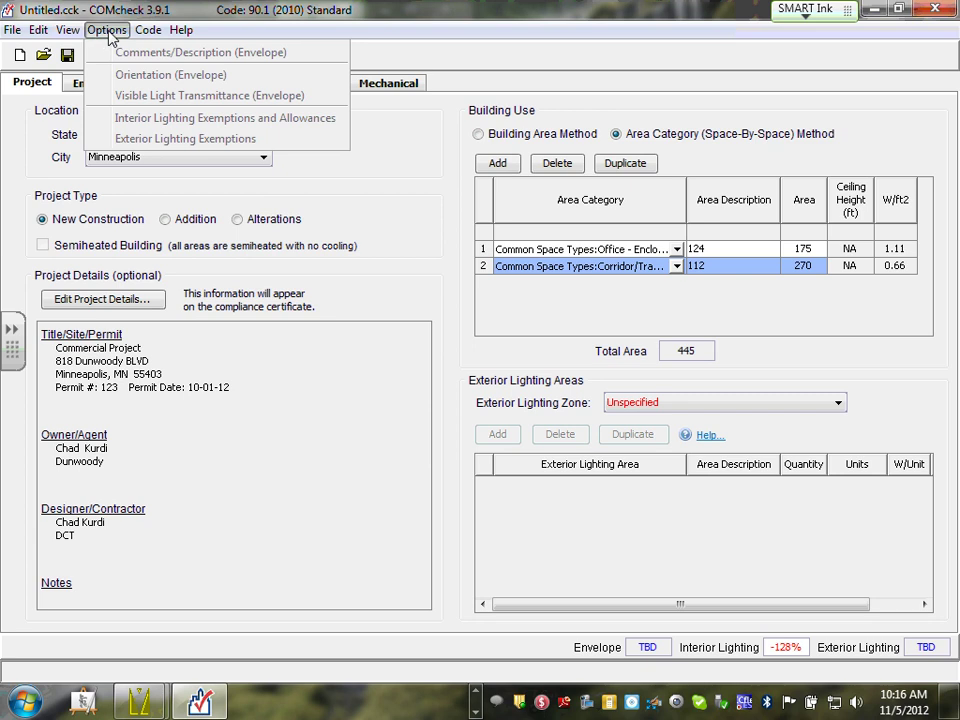
mouse_move(148, 33)
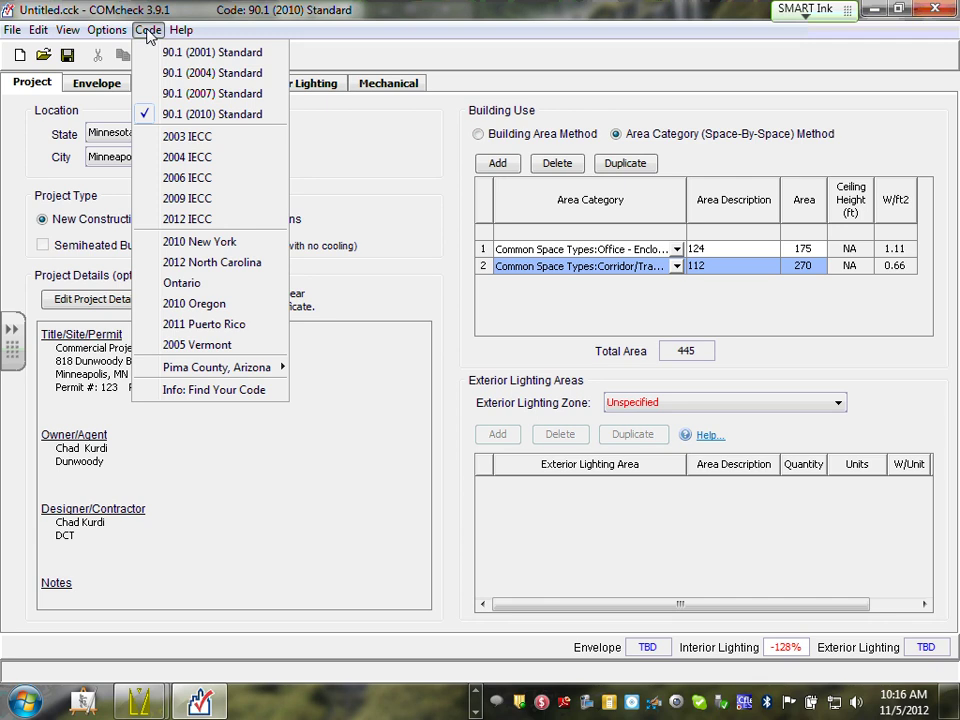
click(927, 366)
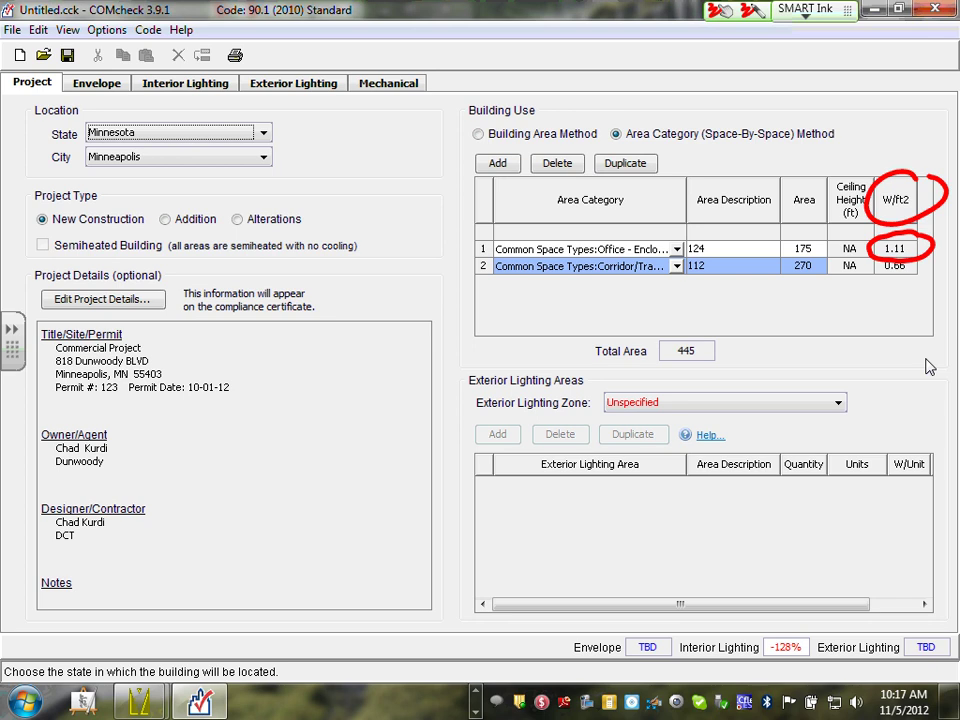
Step: Circle the W/ft2 column in red ink, noting NEC 3.5 versus energy code 1.11
mouse_move(826, 110)
mouse_down()
mouse_move(846, 130)
mouse_move(832, 150)
mouse_up()
mouse_move(880, 100)
mouse_down()
mouse_move(872, 140)
mouse_move(862, 88)
mouse_up()
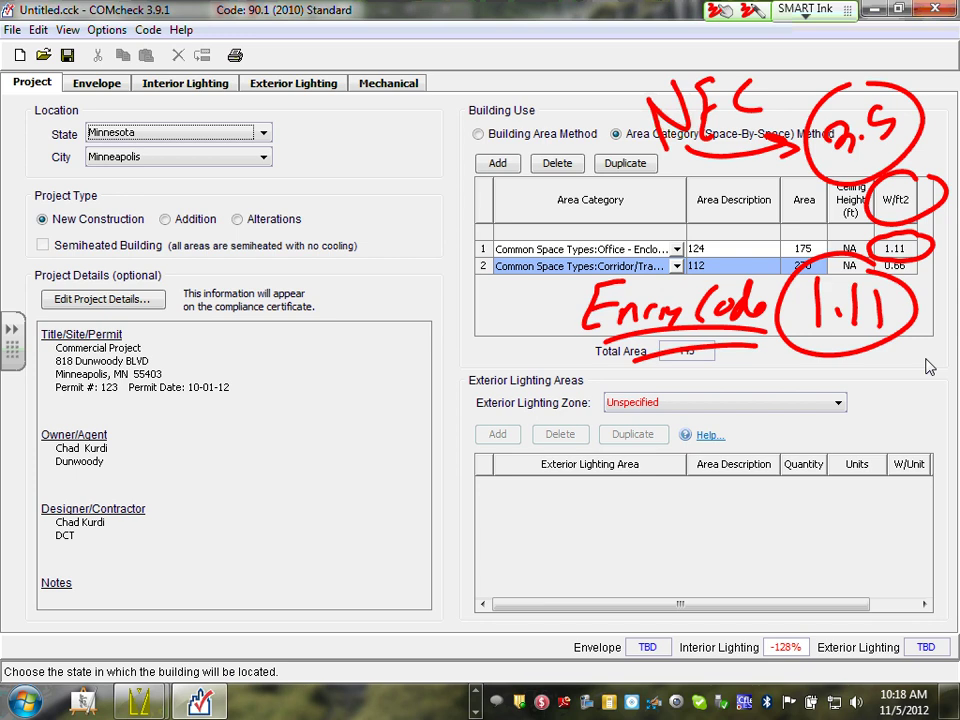
Step: Write '0.66 w/s' in red ink beside the corridor row and circle it
mouse_move(800, 418)
mouse_down()
mouse_move(782, 432)
mouse_move(824, 420)
mouse_up()
click(807, 432)
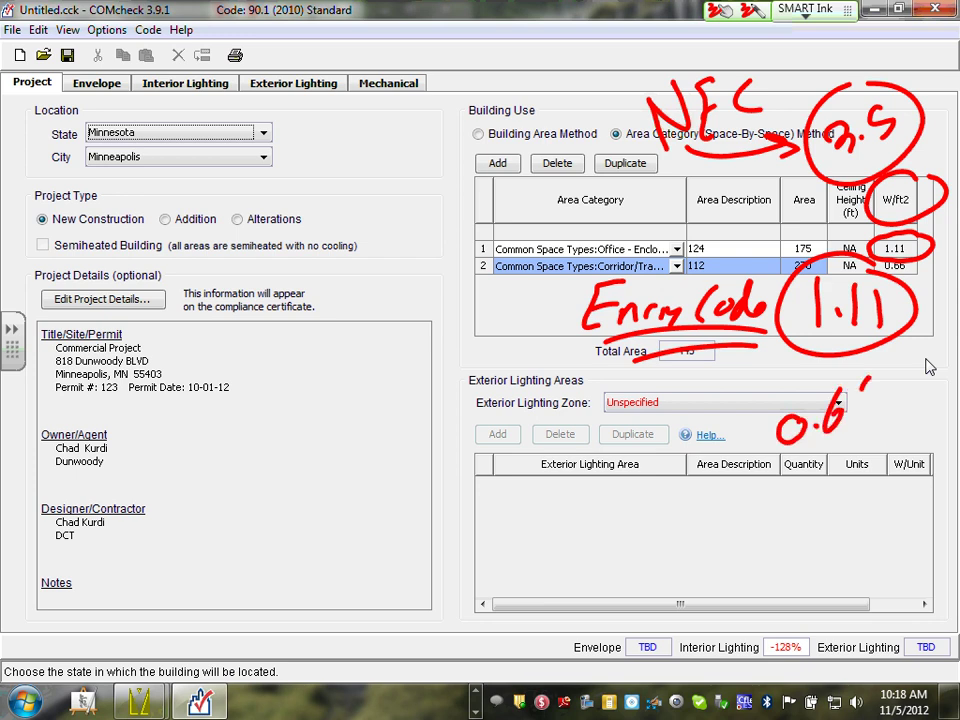
drag(872, 385, 862, 410)
mouse_move(787, 485)
mouse_down()
mouse_move(805, 500)
mouse_move(820, 485)
mouse_up()
drag(835, 470, 830, 515)
drag(868, 482, 855, 510)
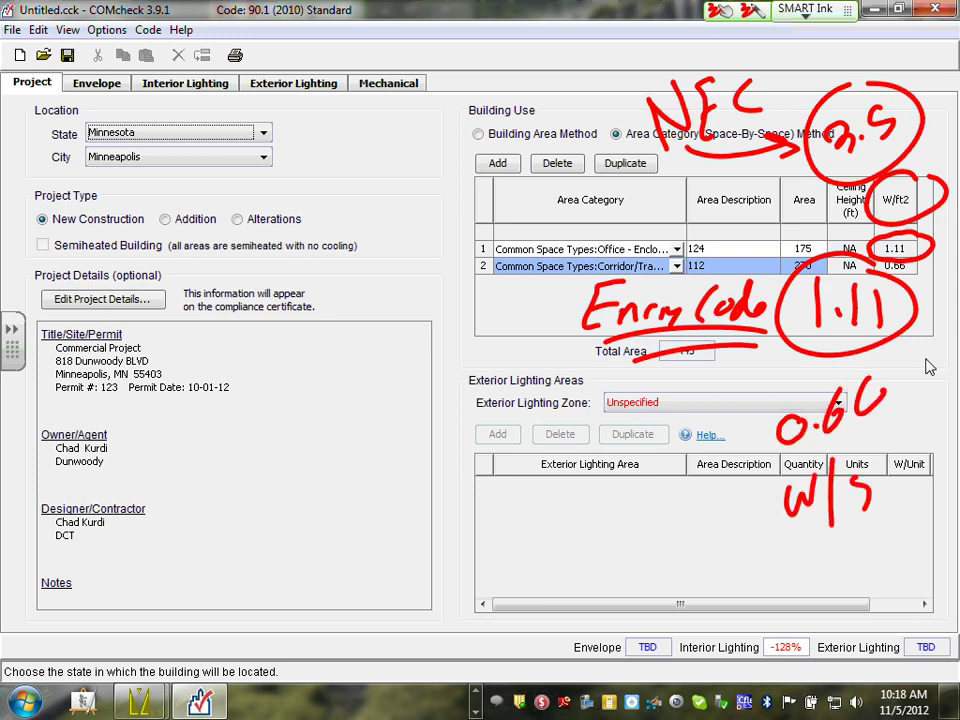
mouse_move(875, 390)
mouse_down()
mouse_move(855, 560)
mouse_move(922, 385)
mouse_up()
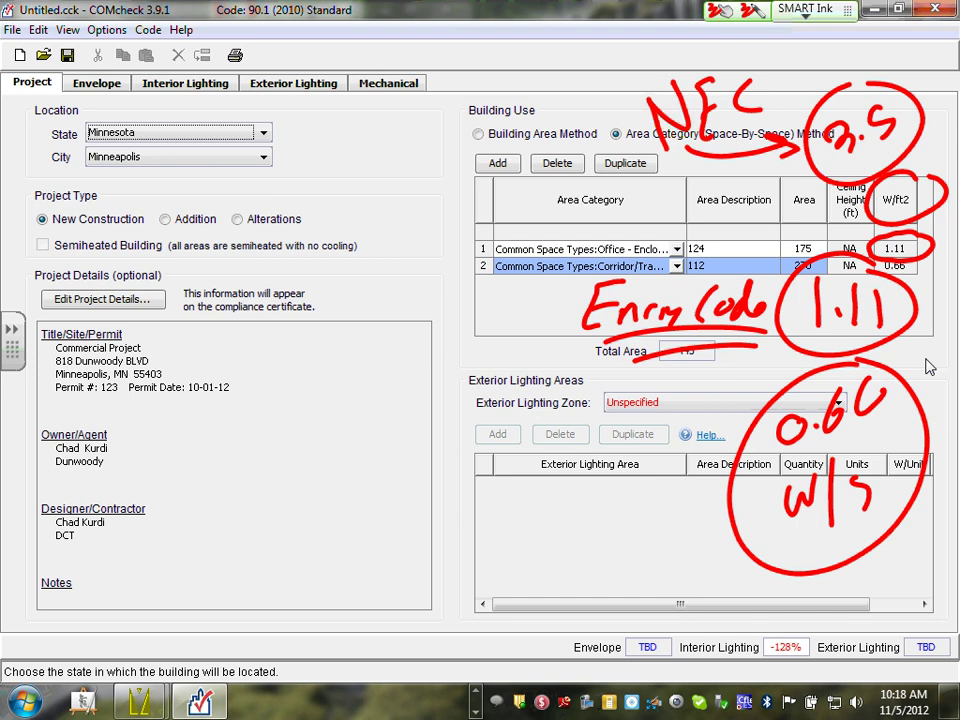
Step: Write and circle '0.5', then add an 'NEC' label with an arrow pointing to it
mouse_move(585, 413)
mouse_down()
mouse_move(575, 445)
mouse_move(622, 423)
mouse_up()
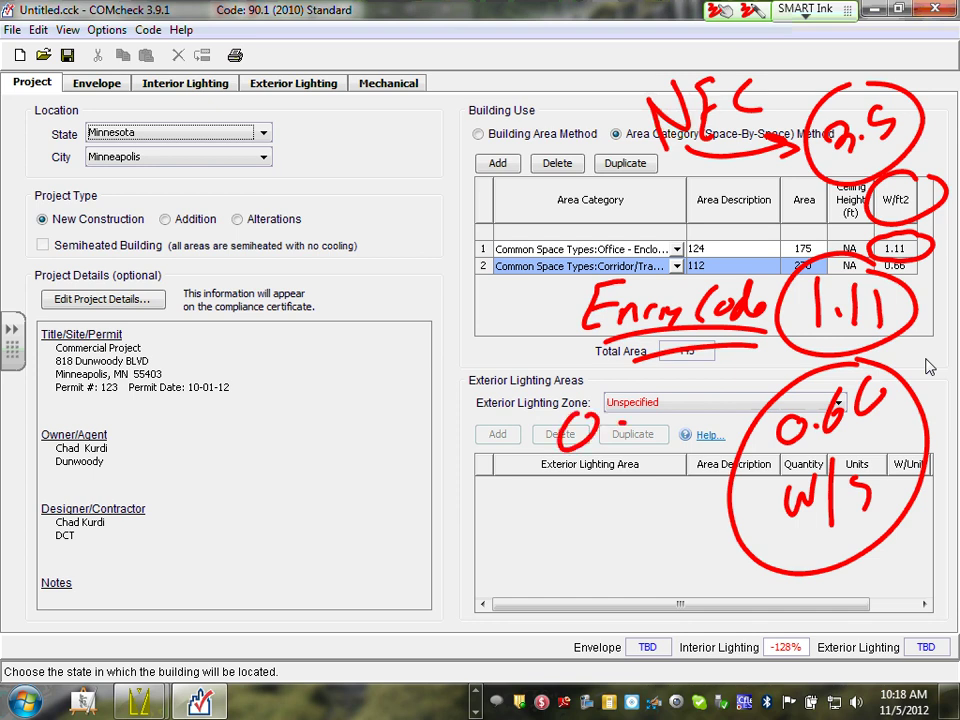
drag(675, 366, 648, 425)
drag(620, 350, 700, 375)
mouse_move(372, 428)
mouse_down()
mouse_move(395, 458)
mouse_move(455, 365)
mouse_up()
drag(418, 452, 505, 437)
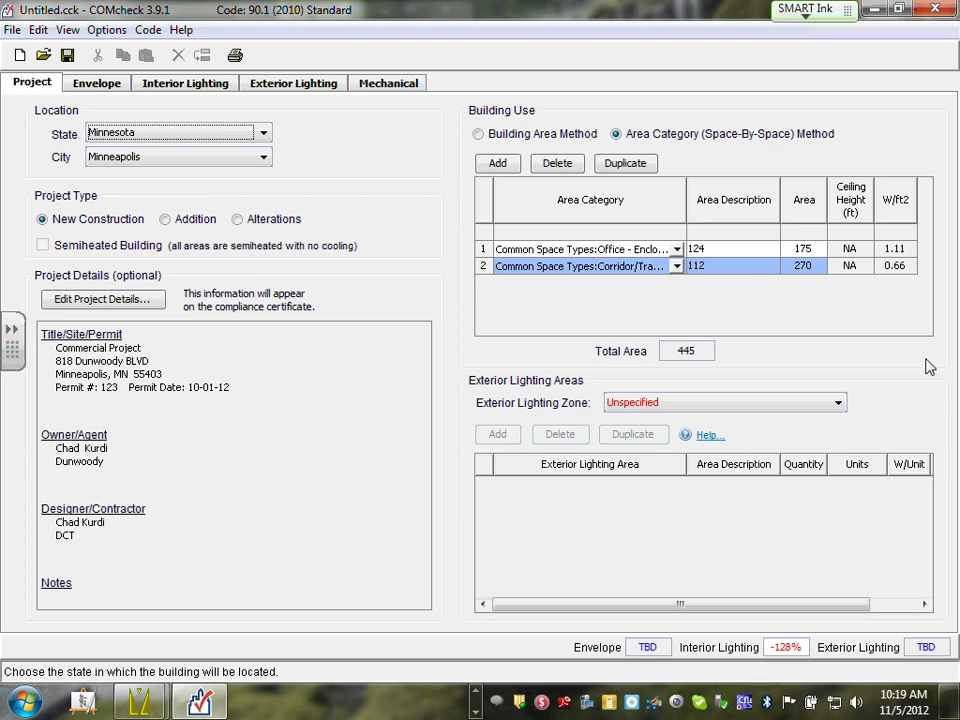
click(100, 32)
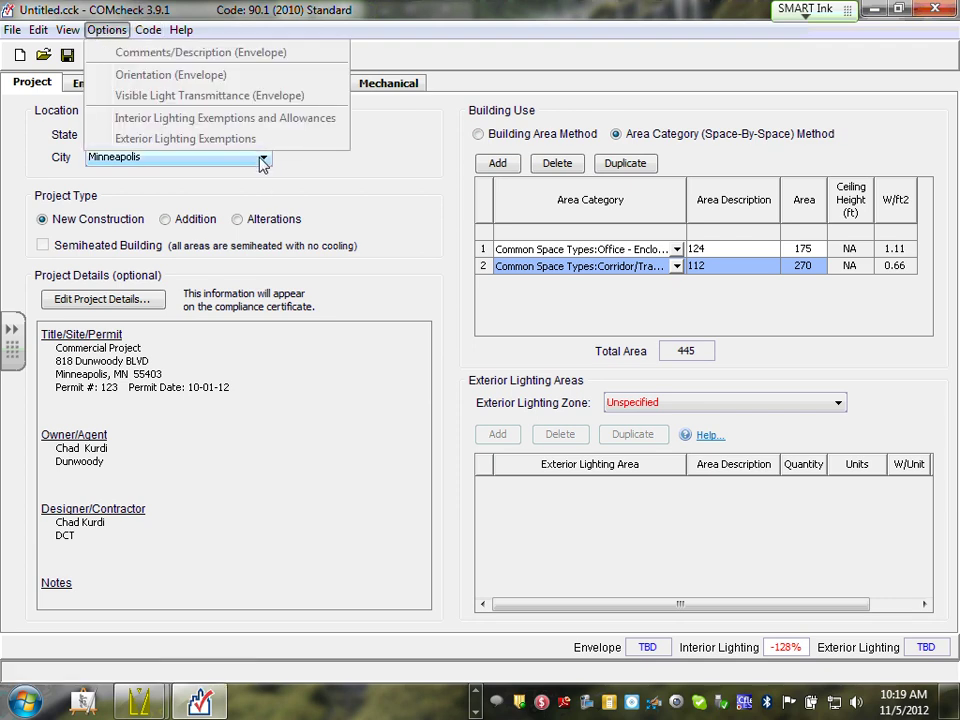
mouse_move(70, 35)
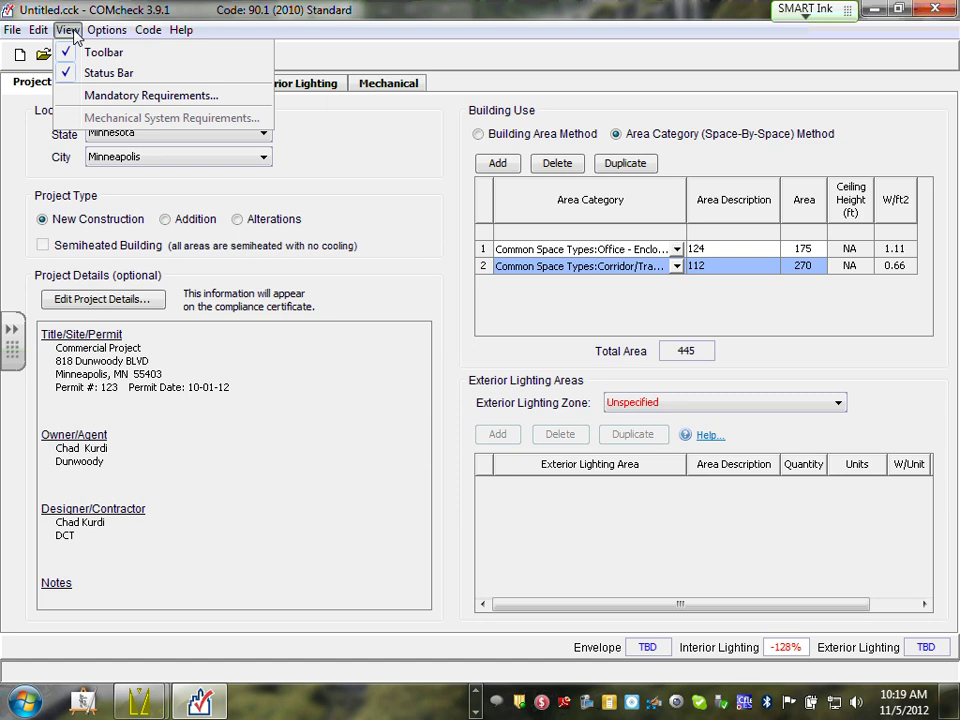
click(77, 97)
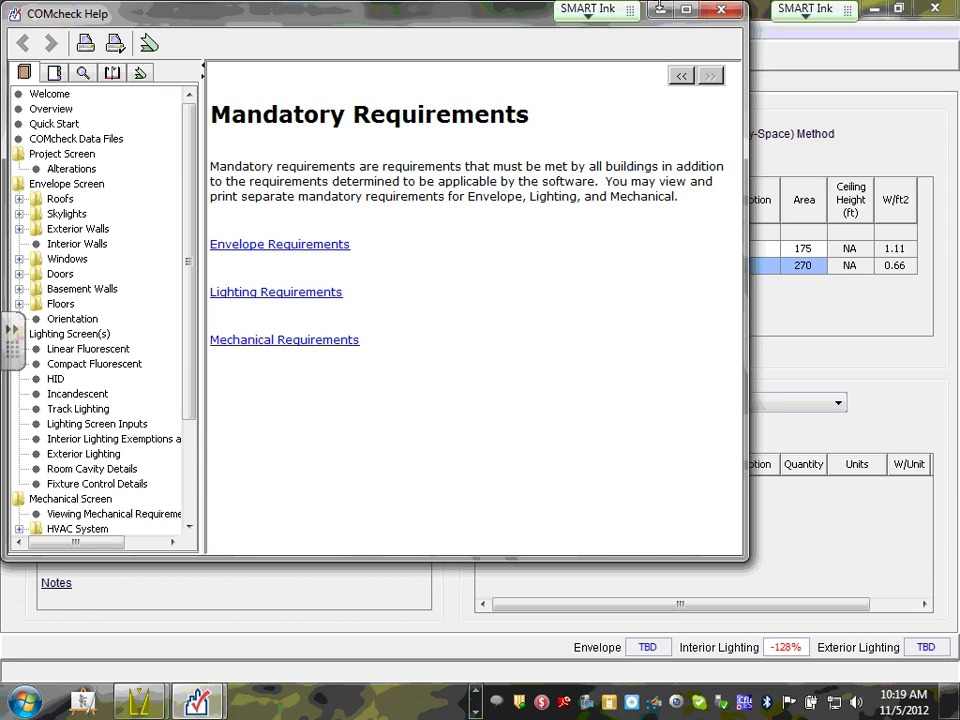
click(720, 11)
click(147, 31)
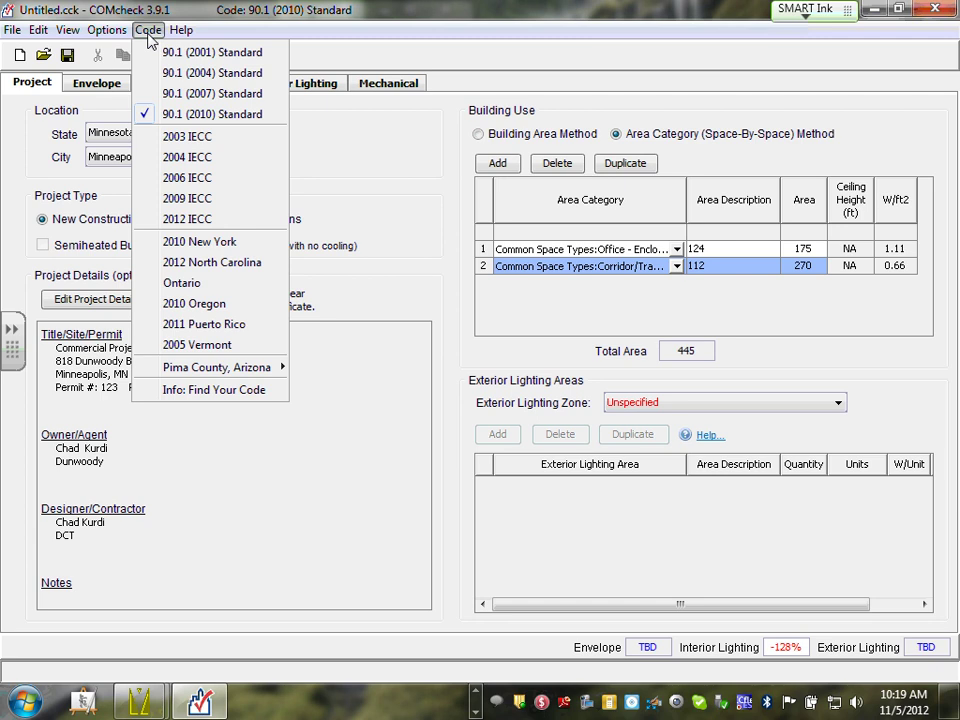
mouse_move(103, 31)
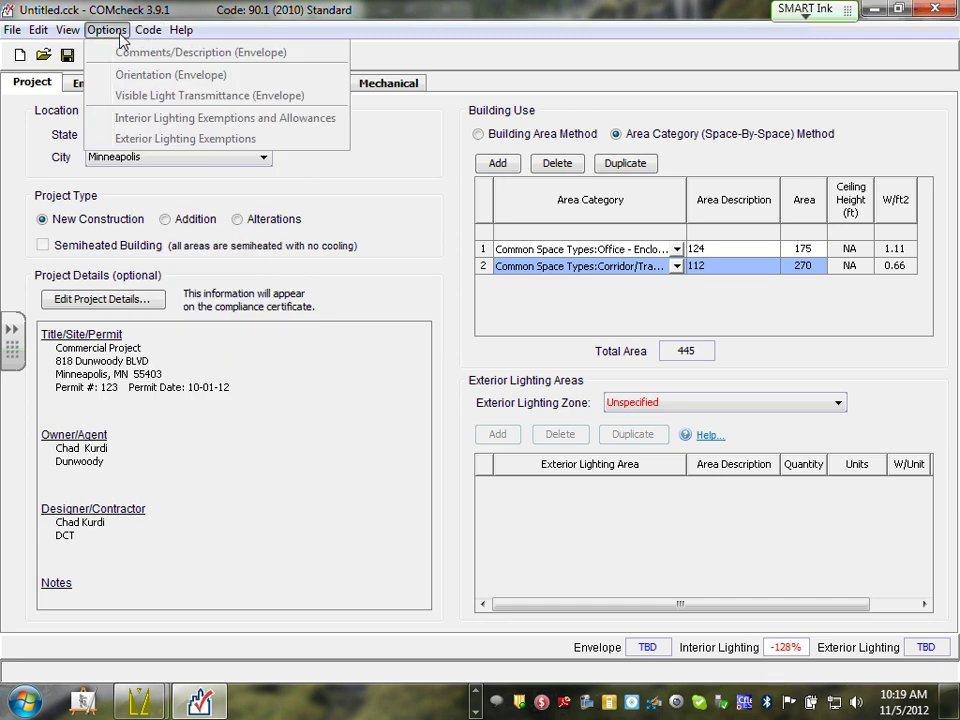
click(233, 125)
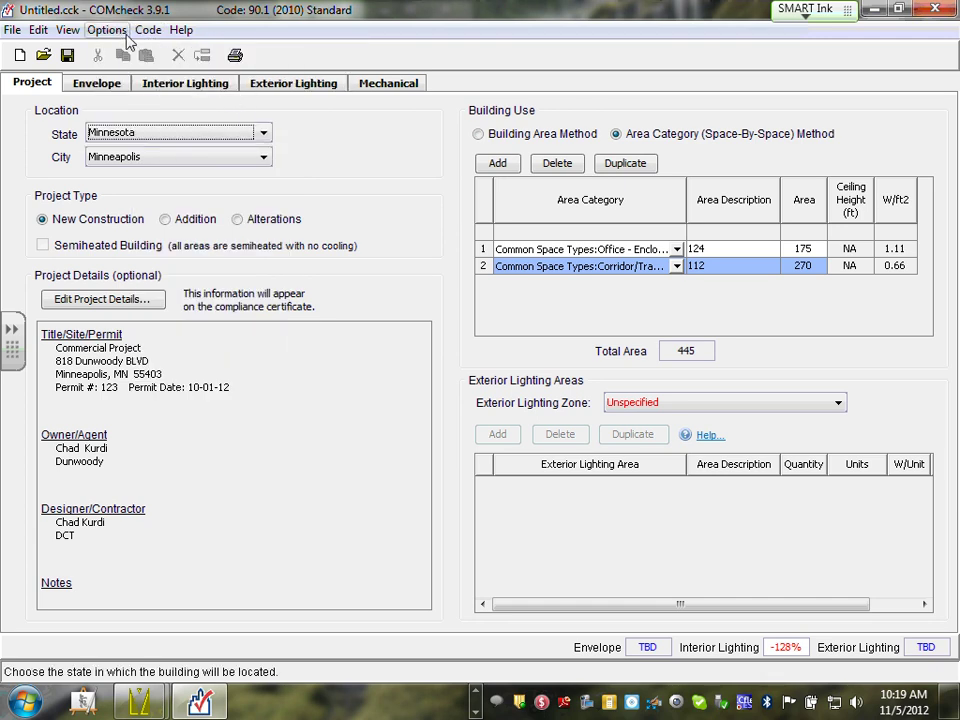
click(103, 31)
click(157, 60)
click(148, 30)
mouse_move(107, 30)
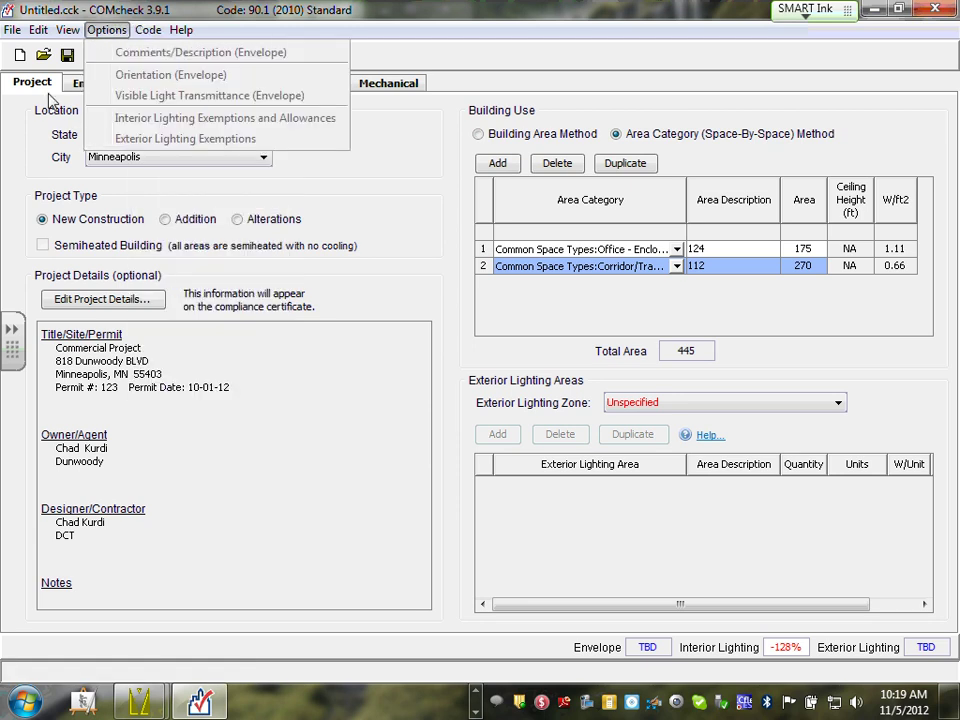
click(34, 67)
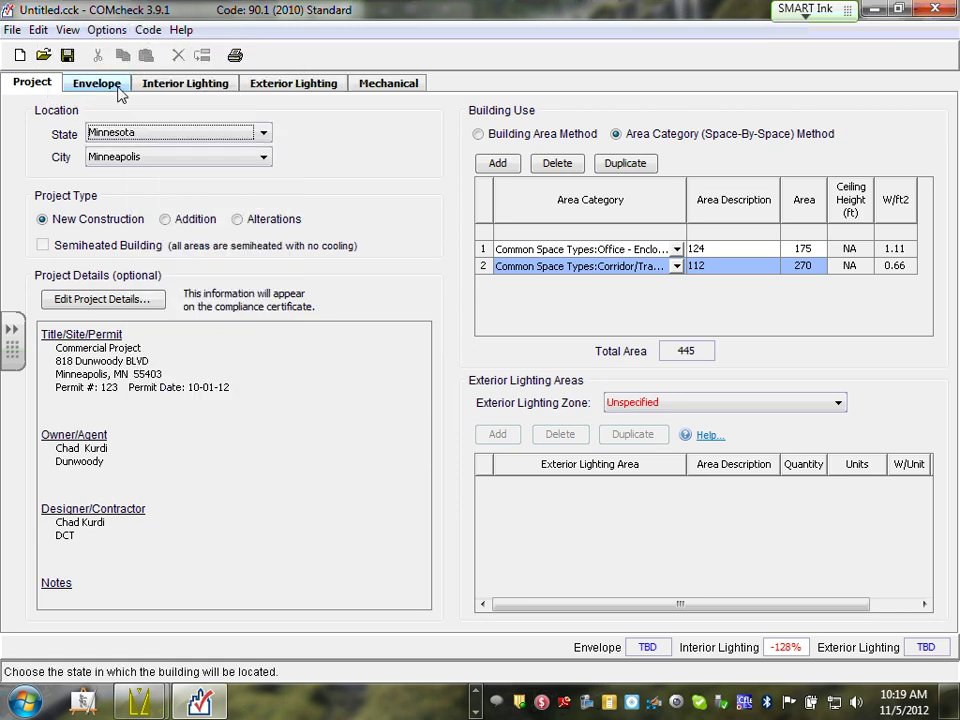
Step: On the Interior Lighting page, enable Options > Interior Lighting Exemptions and Allowances and confirm it's checked
click(152, 84)
click(107, 30)
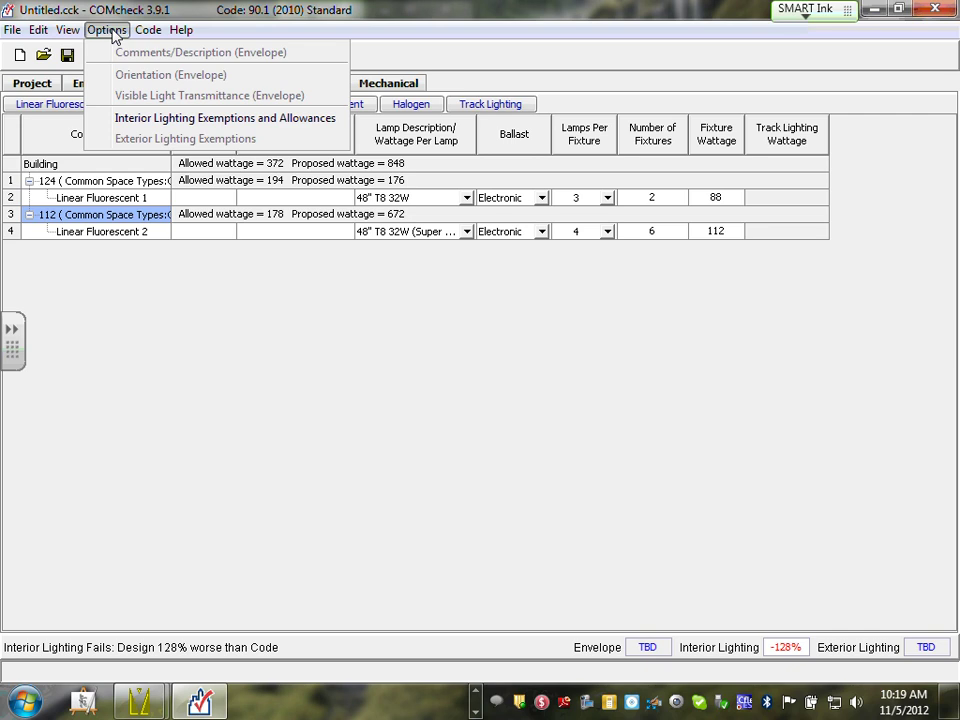
click(226, 120)
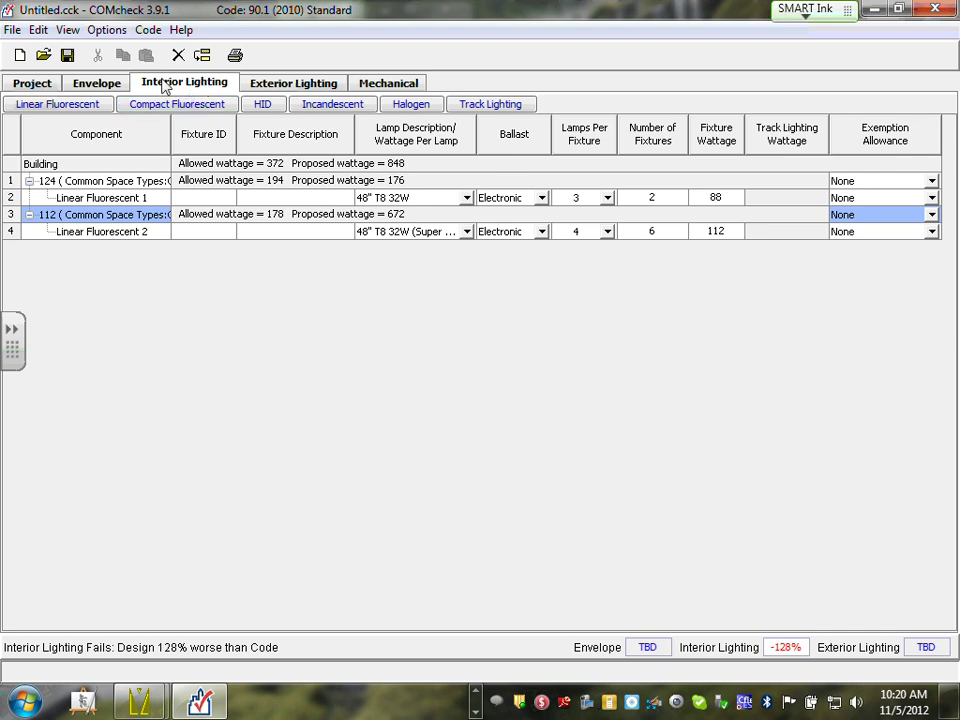
click(108, 31)
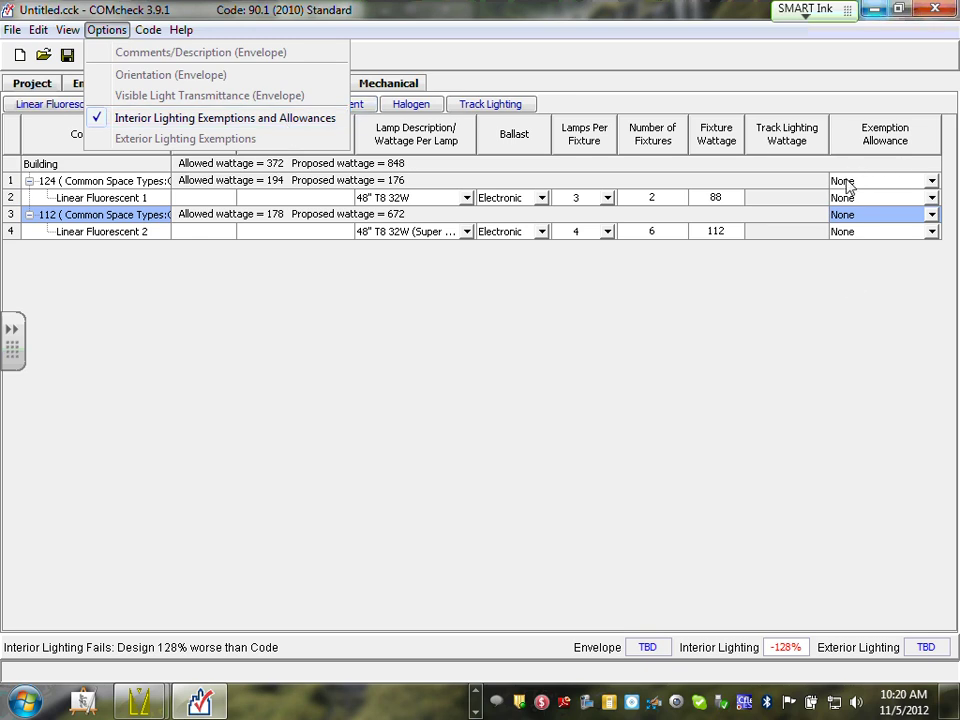
Step: Inspect the Exemption Allowance choices for space 124 and Linear Fluorescent 1, leaving both None
click(879, 82)
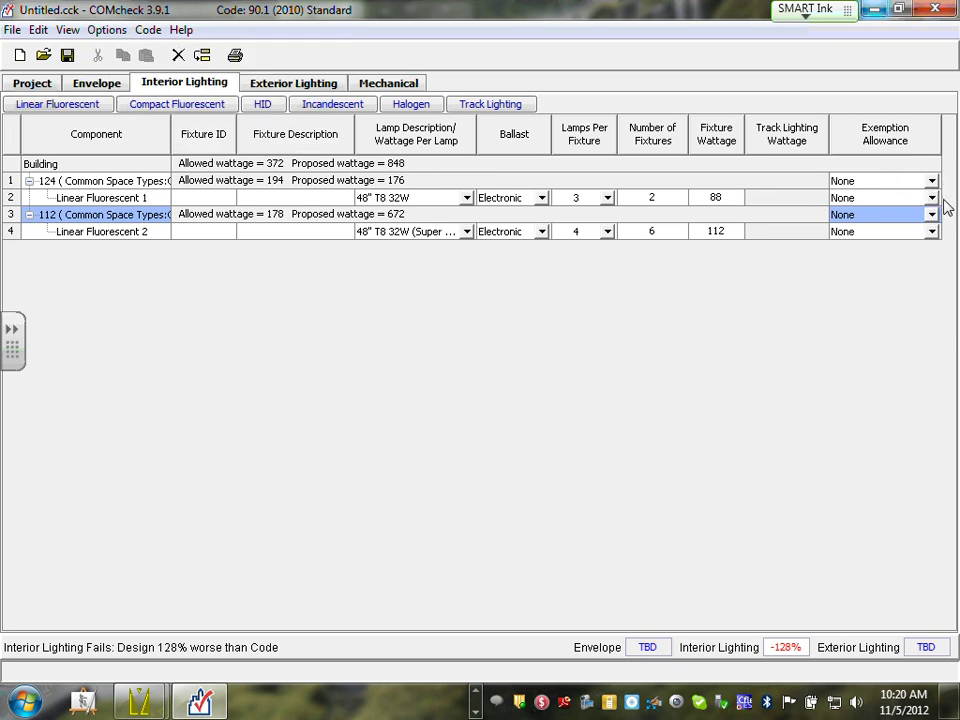
click(931, 183)
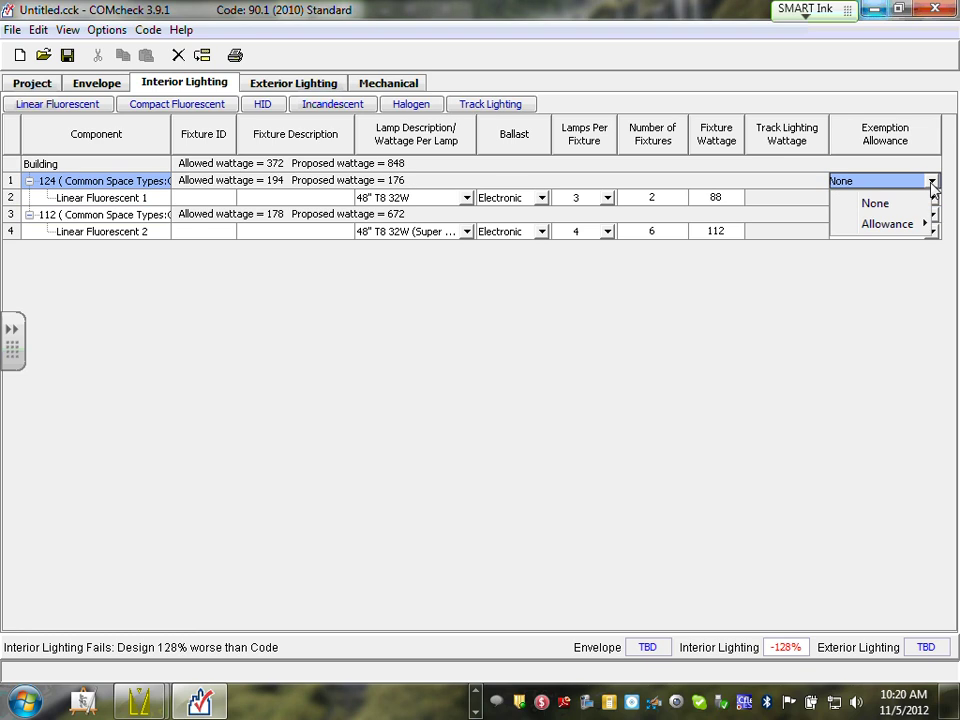
mouse_move(927, 229)
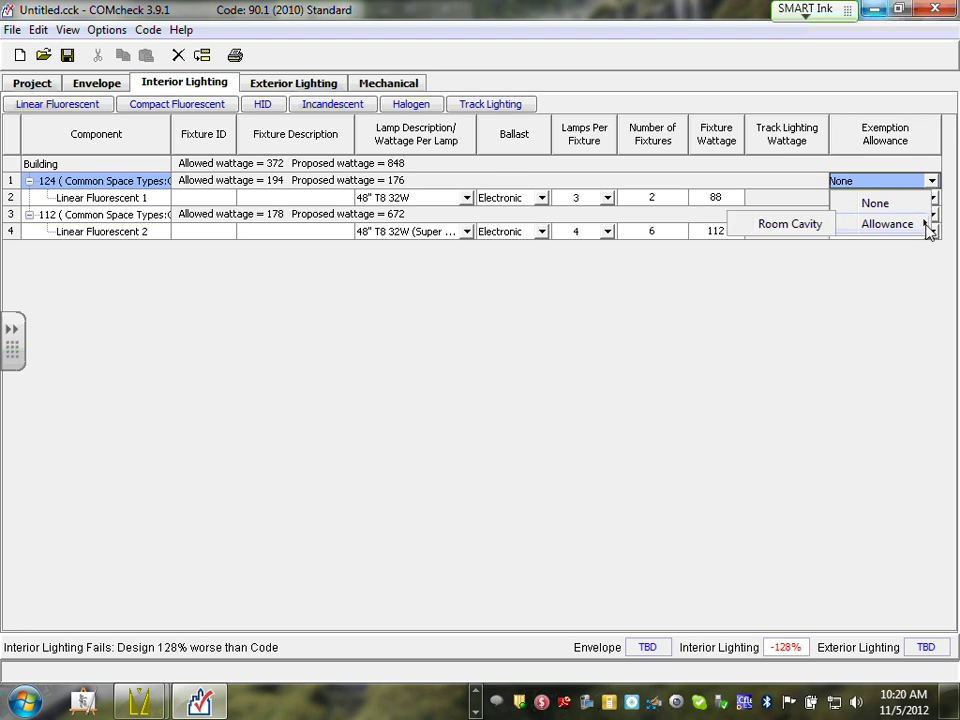
click(923, 156)
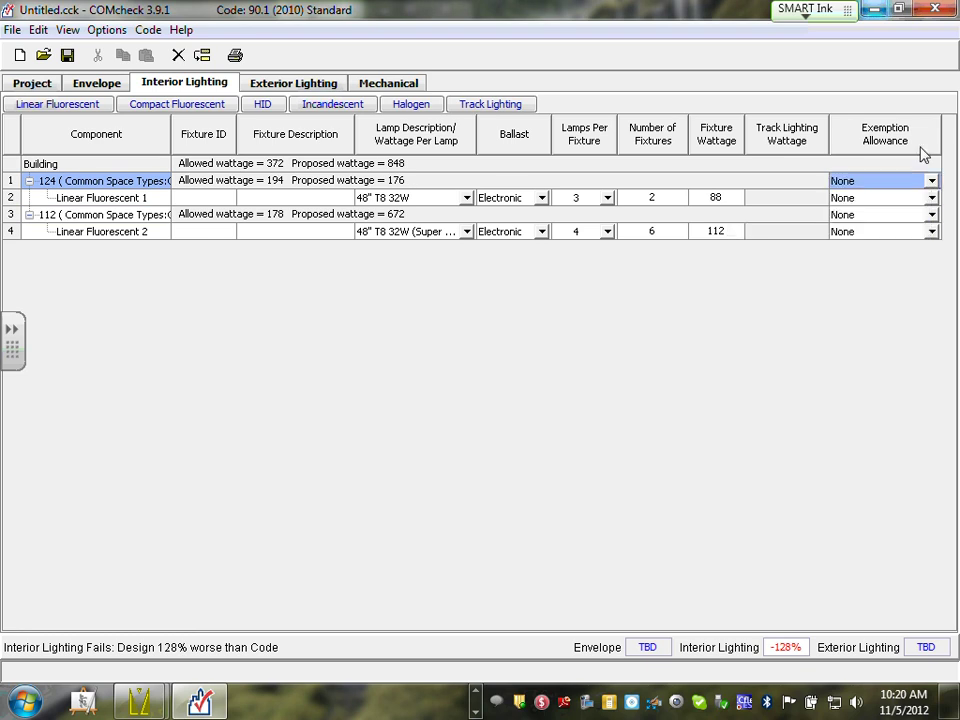
click(931, 199)
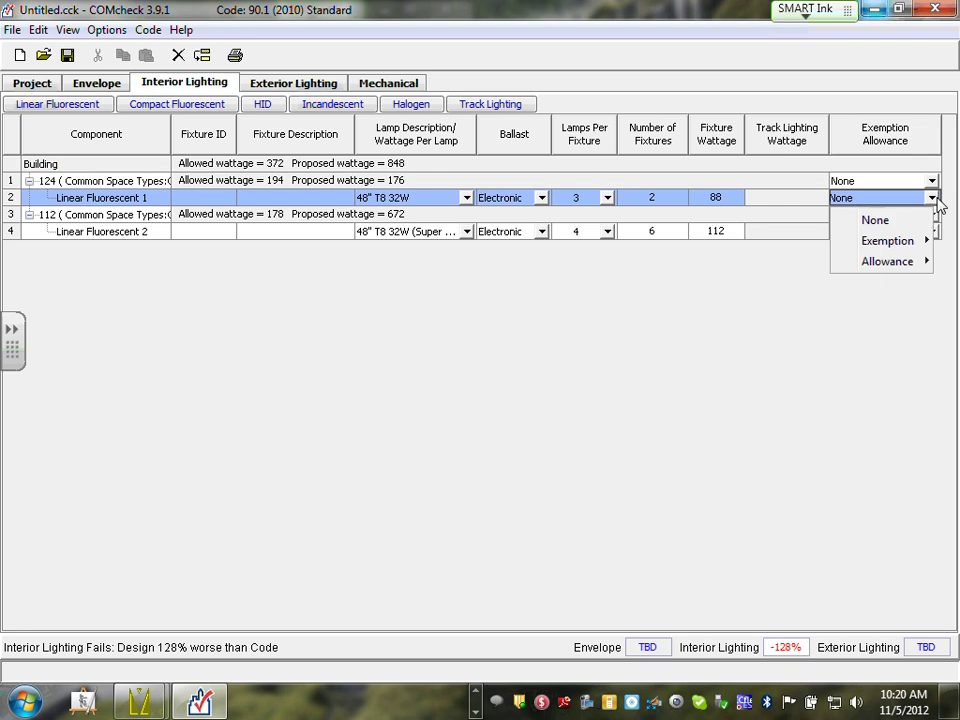
mouse_move(931, 240)
click(932, 201)
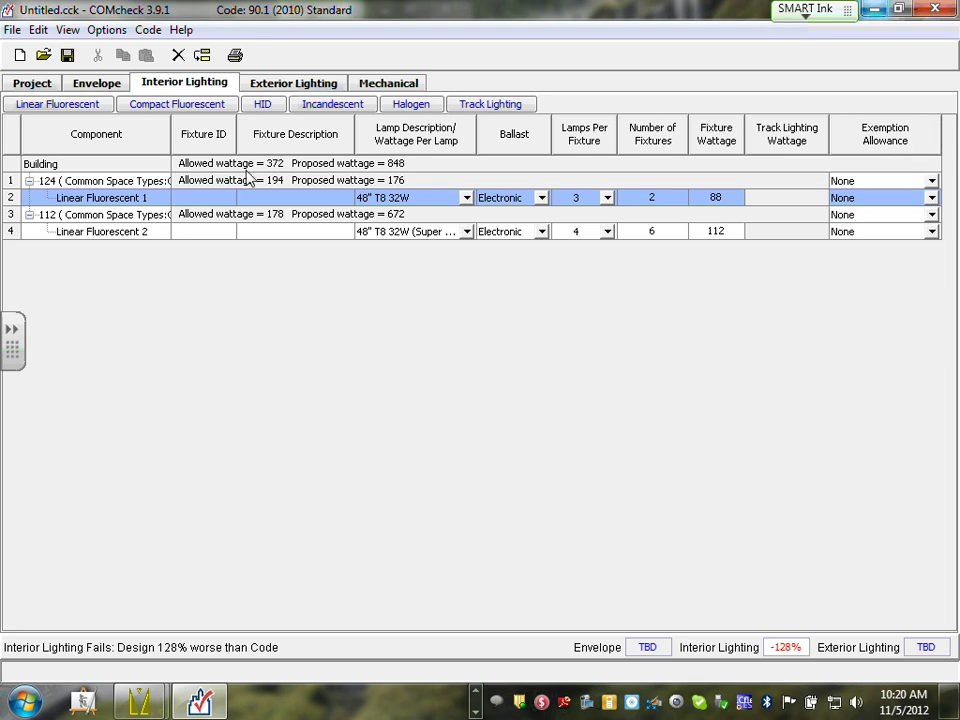
Step: Review the allowance types again, then reopen the Linear Fluorescent 1 Exemption Allowance list
click(932, 181)
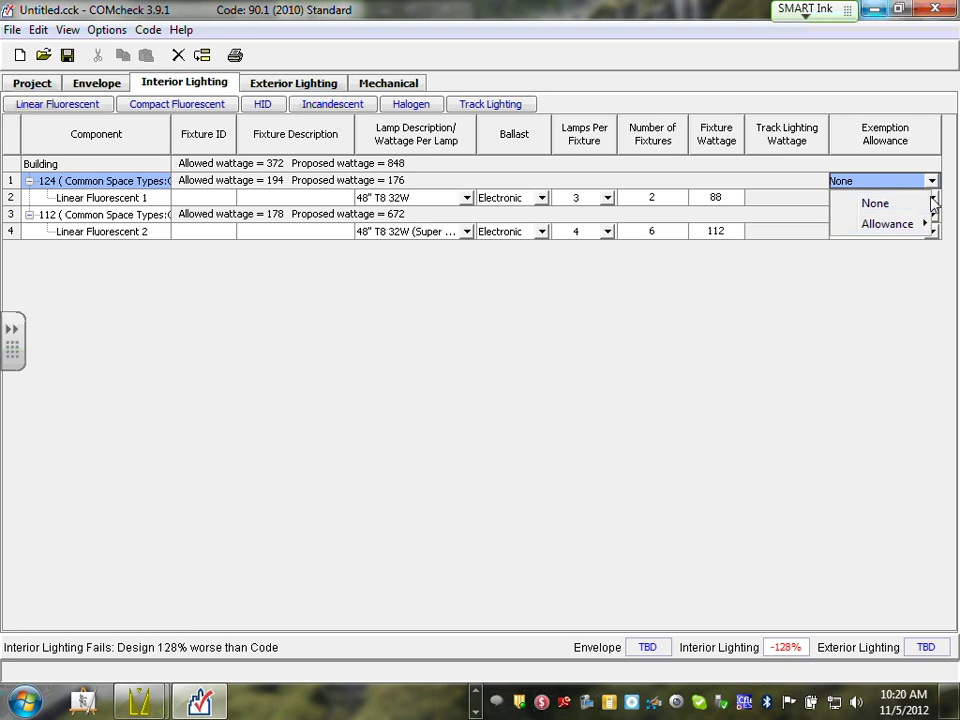
click(875, 203)
click(932, 197)
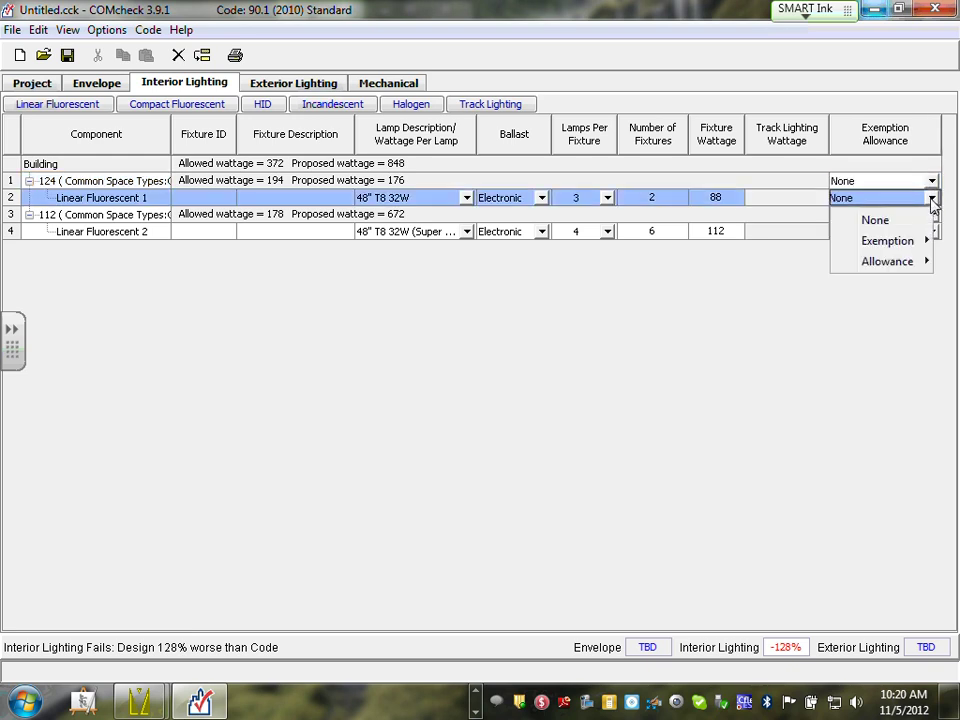
mouse_move(922, 247)
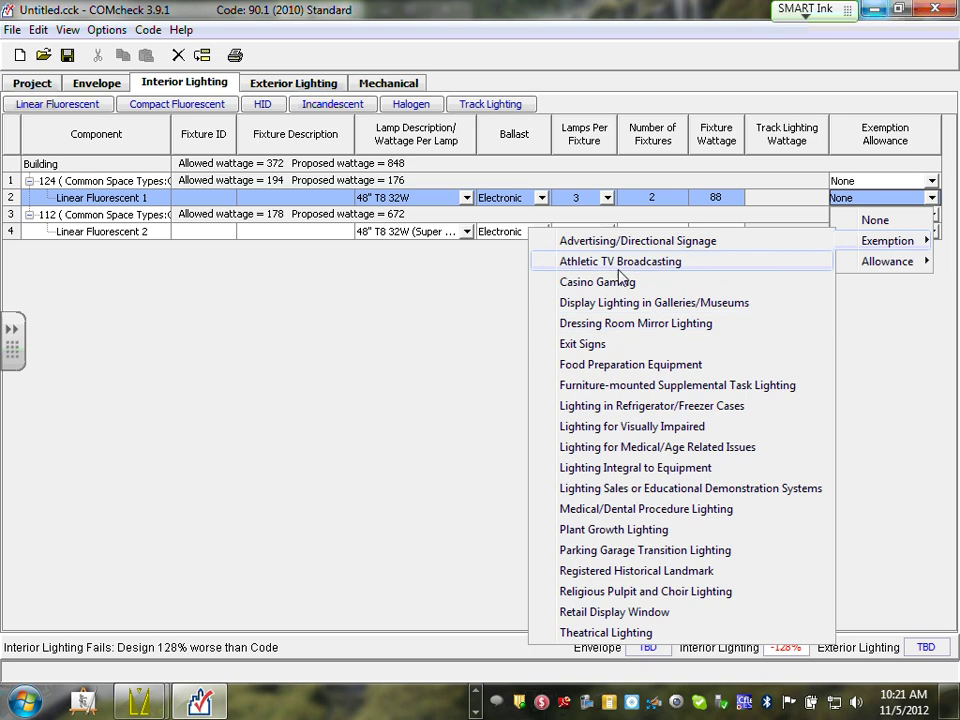
click(928, 366)
click(931, 197)
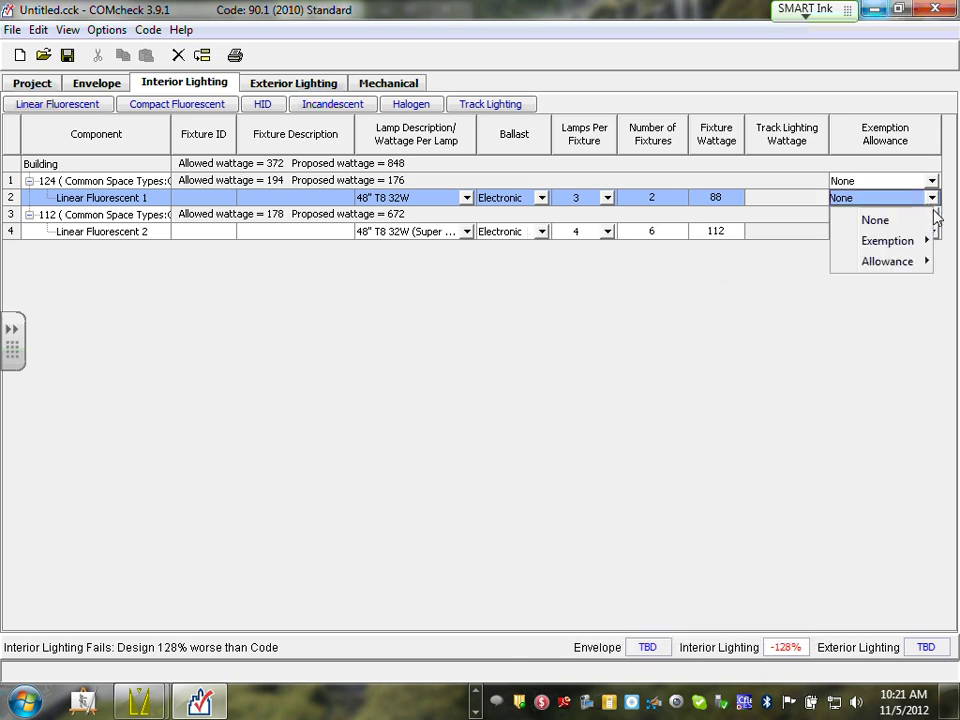
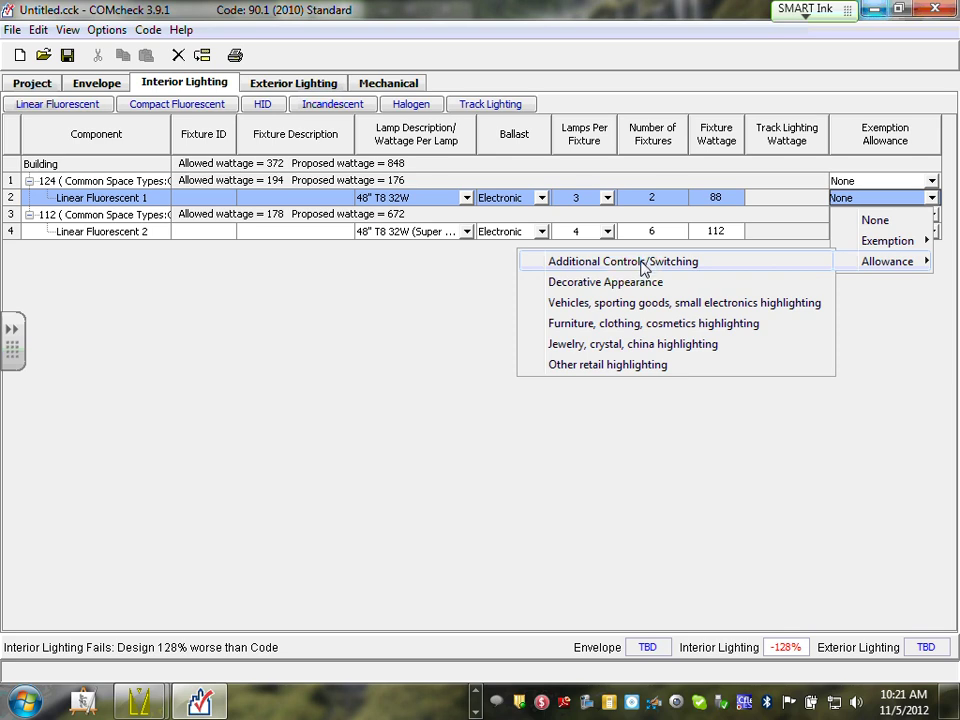
Step: Add an Additional Controls/Switching allowance to Linear Fluorescent 1: multi-level occupancy sensors on 2 fixtures
click(642, 263)
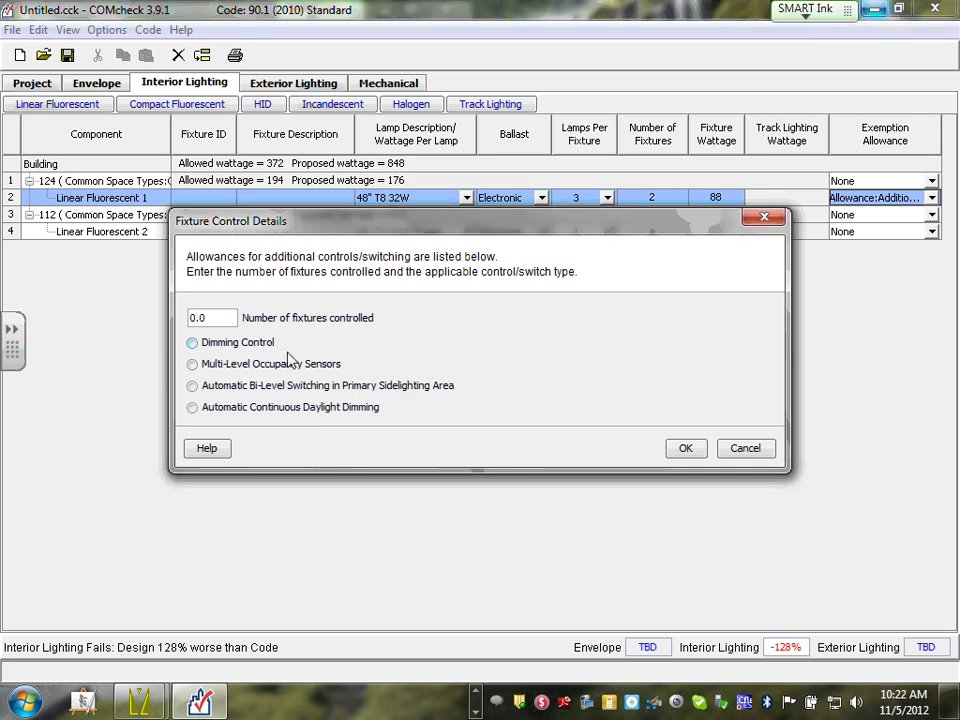
click(192, 366)
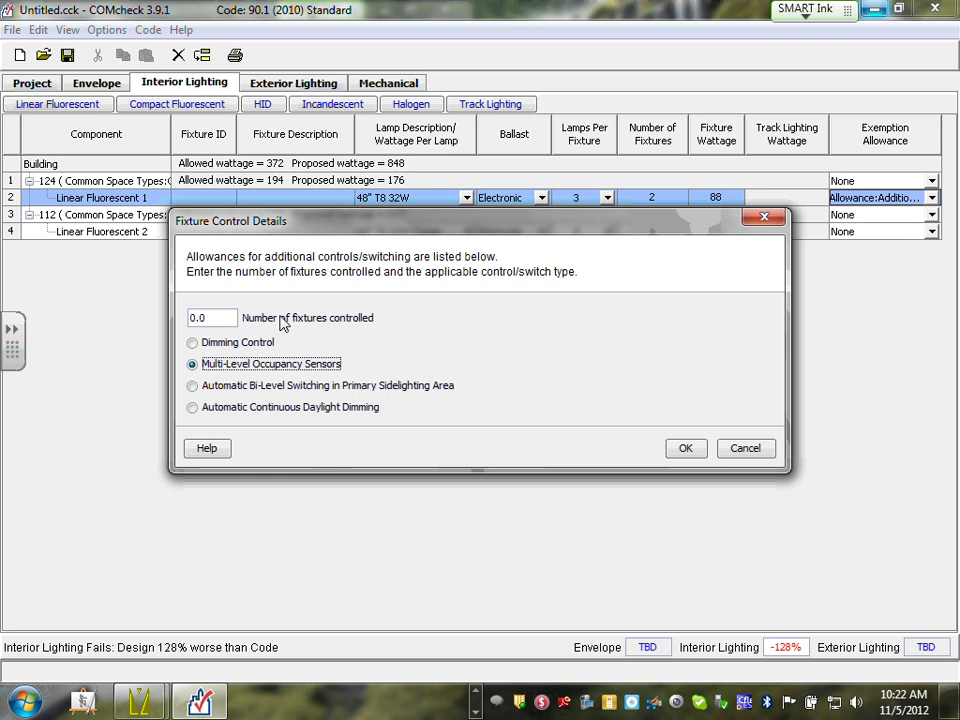
click(212, 318)
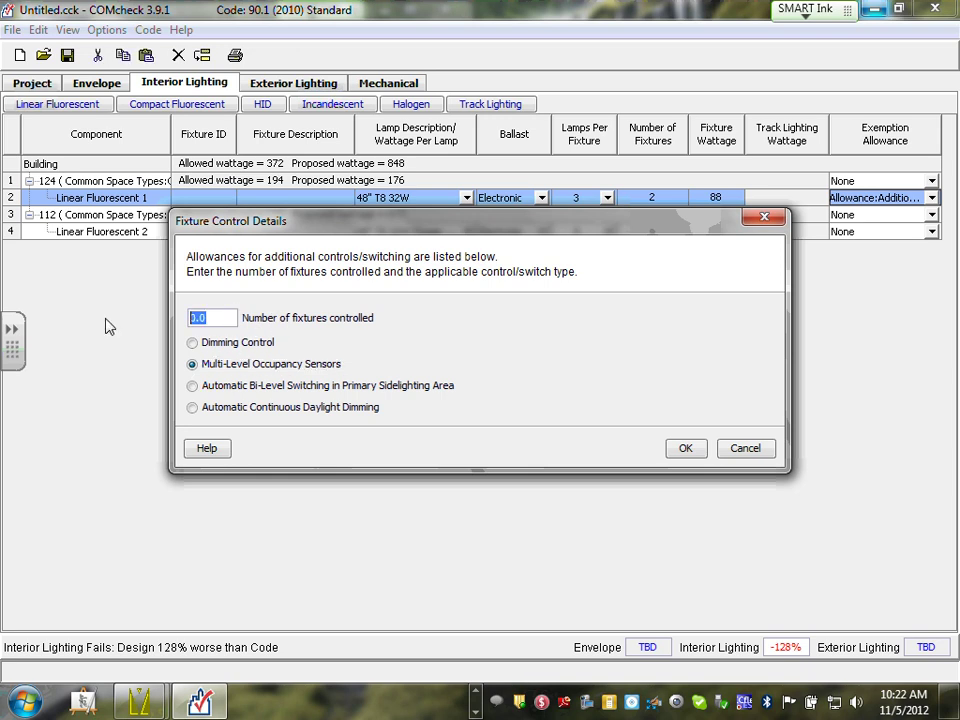
text(2)
click(679, 452)
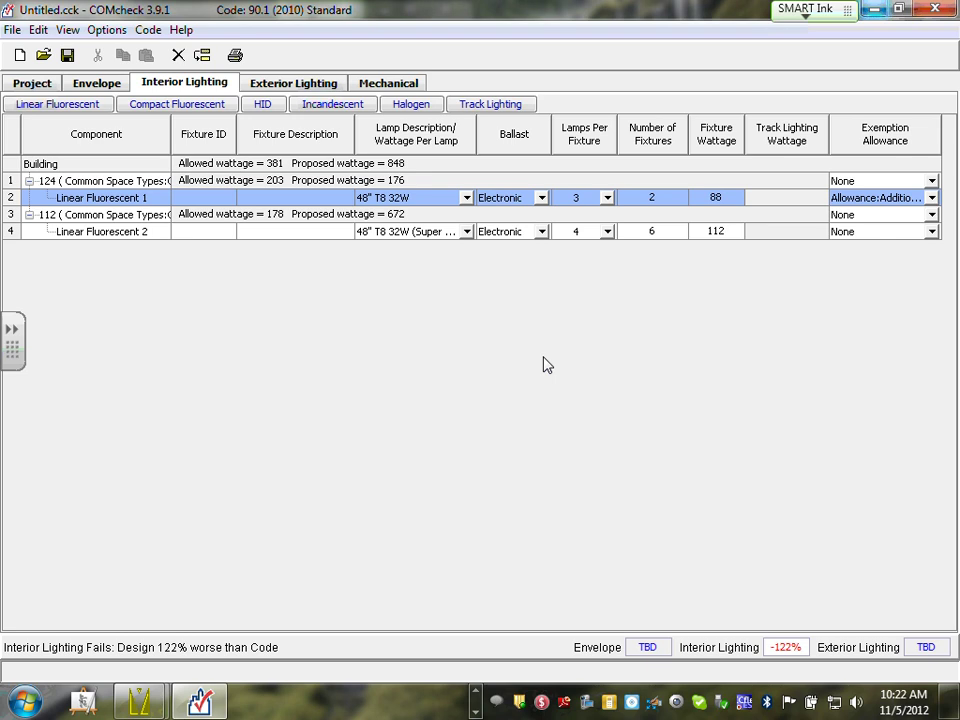
Step: Apply the Additional Controls/Switching allowance to Linear Fluorescent 2 with 6 fixtures controlled
click(933, 234)
mouse_move(868, 297)
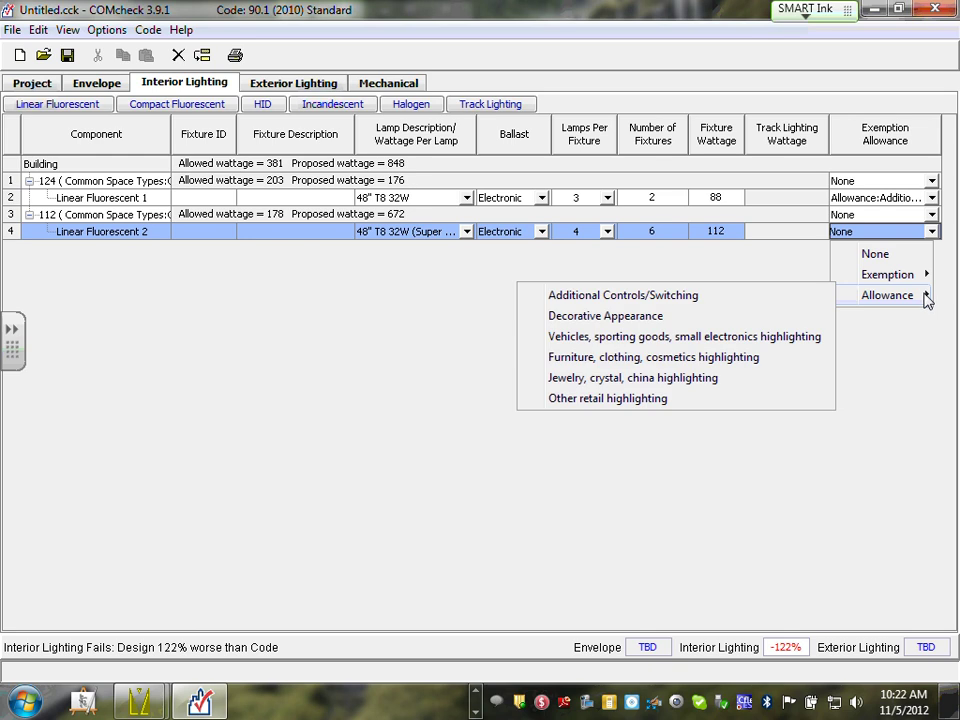
click(684, 297)
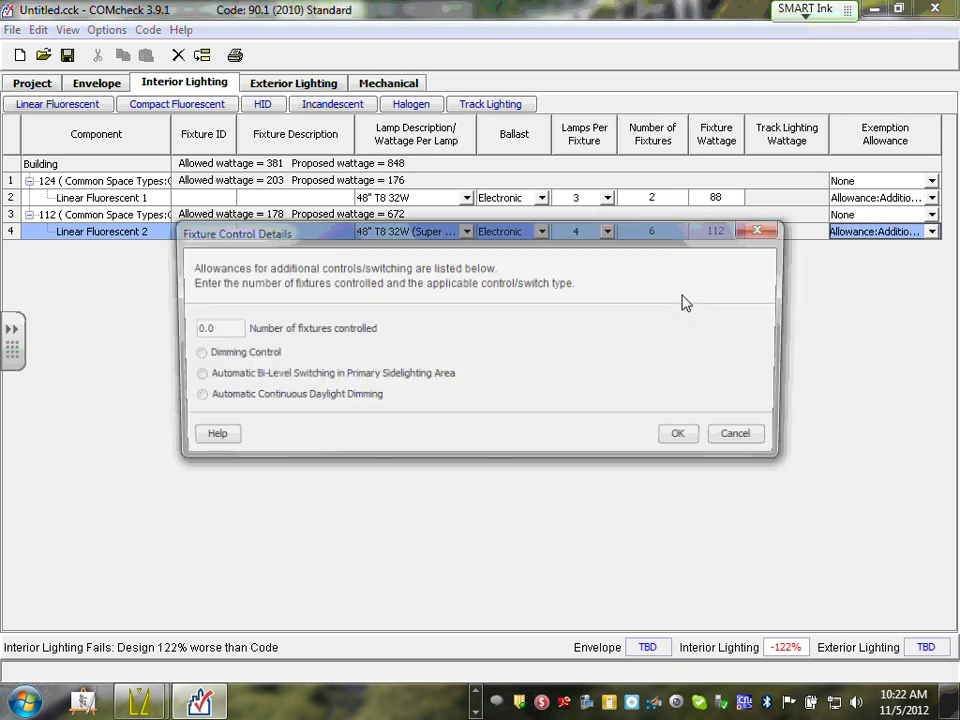
drag(216, 328, 161, 327)
drag(600, 243, 650, 277)
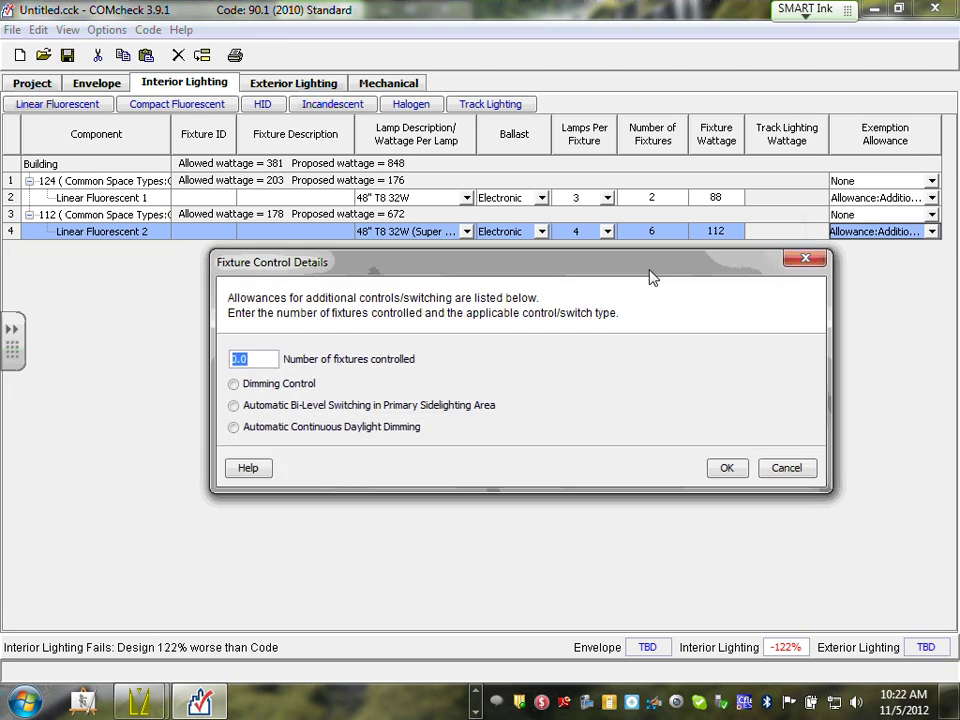
text(6)
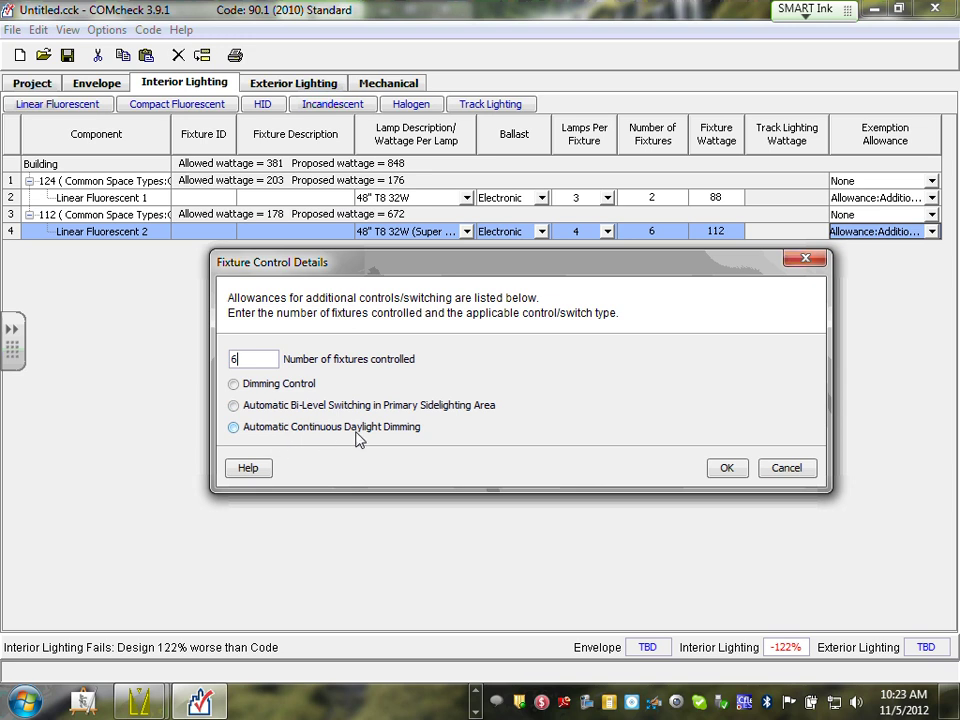
Step: After comparing the dimming options, choose Automatic Bi-Level Switching in Primary Sidelighting Area as the control type
click(234, 407)
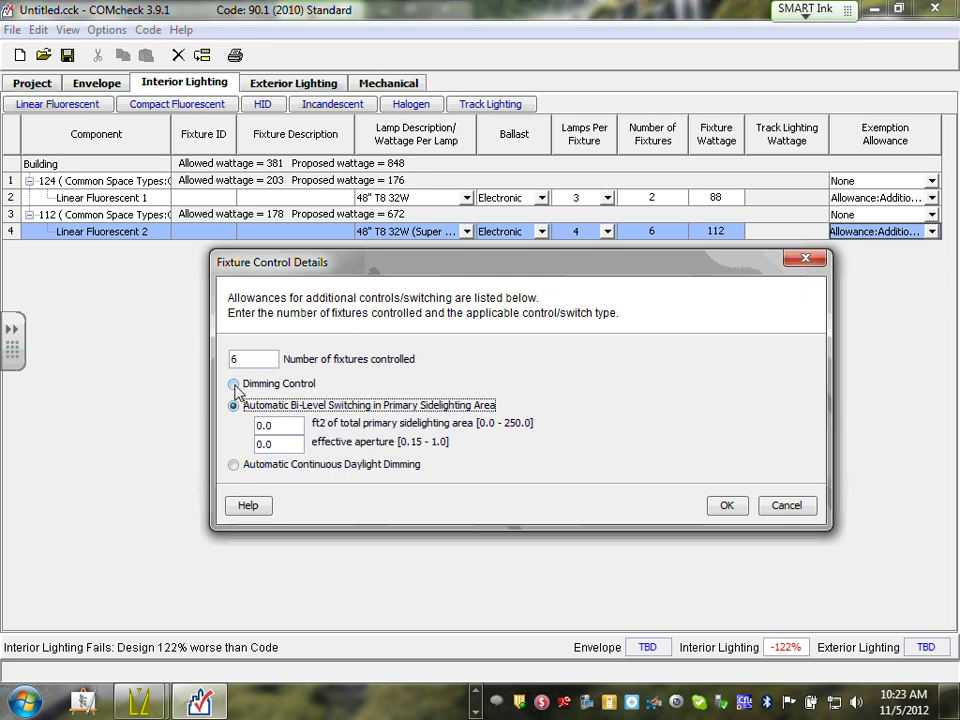
click(234, 384)
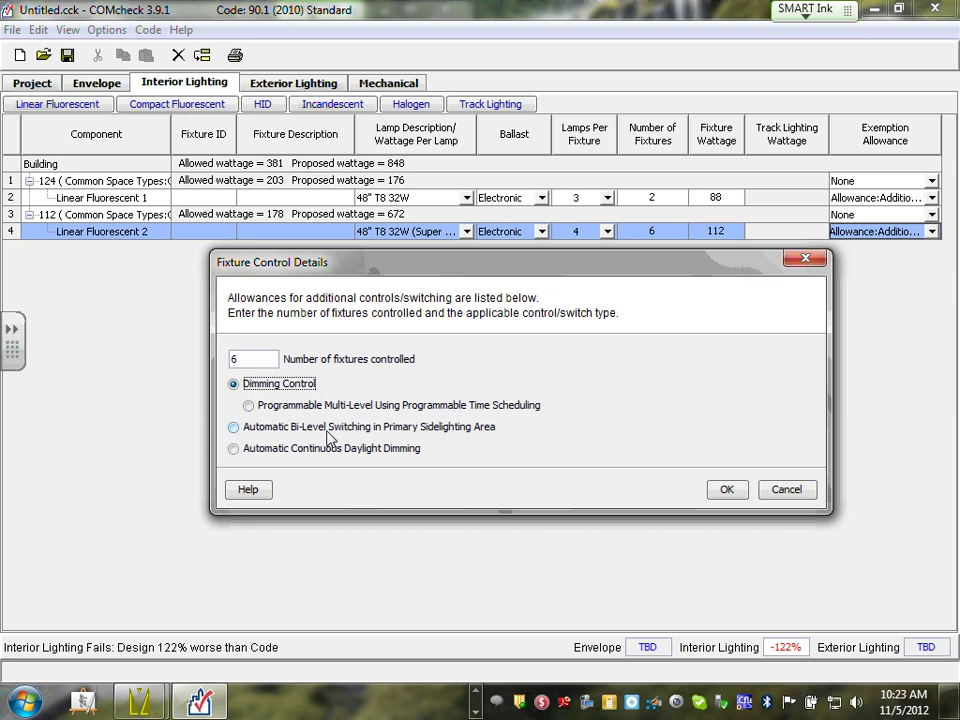
click(234, 449)
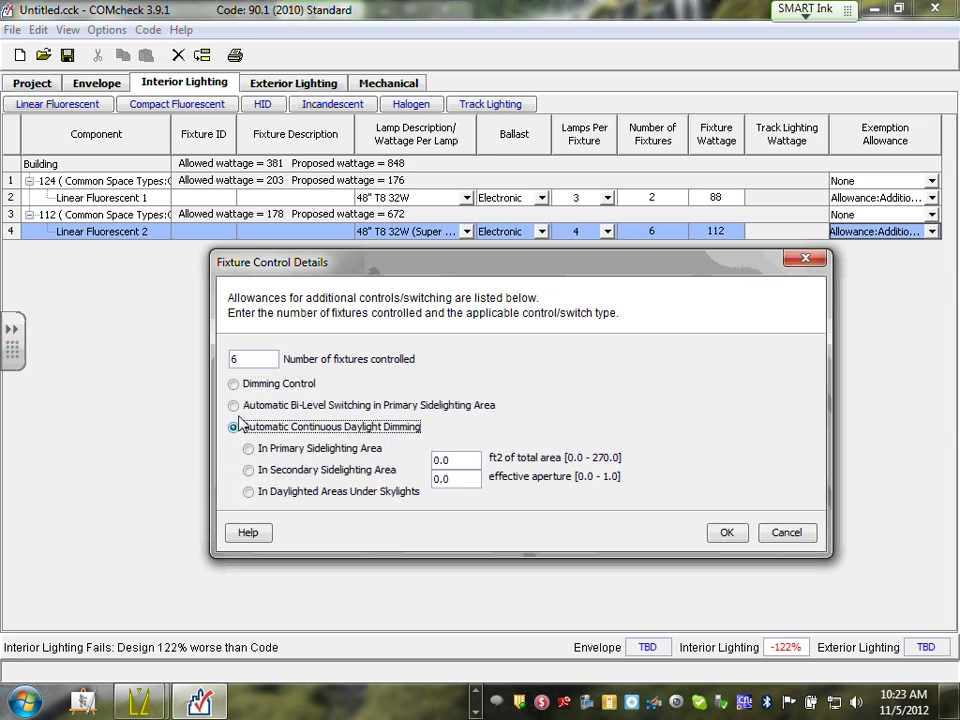
click(234, 384)
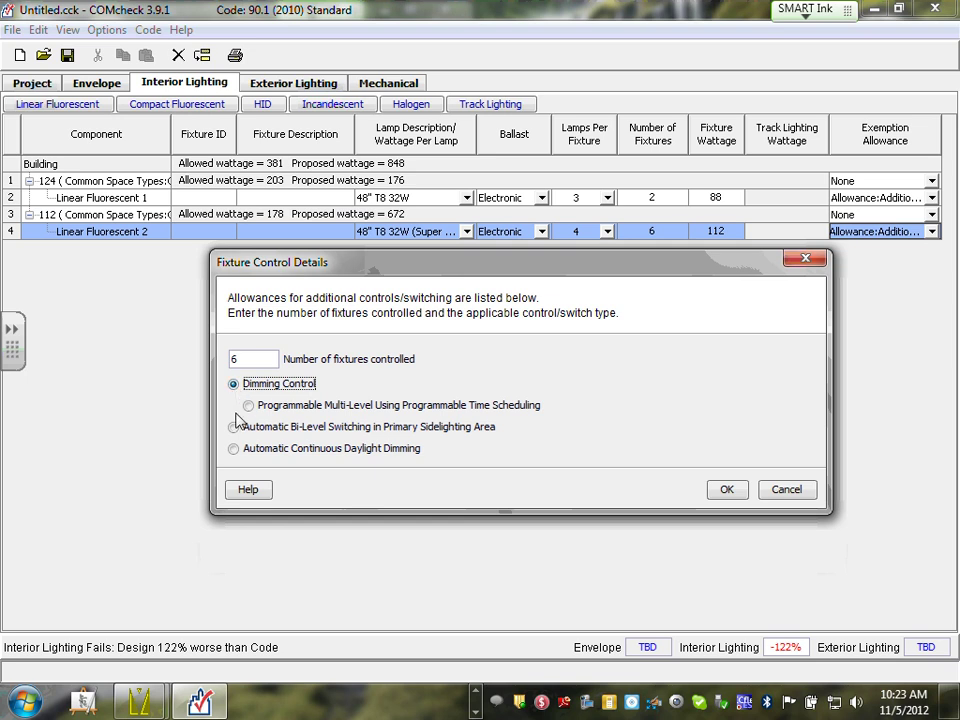
click(234, 427)
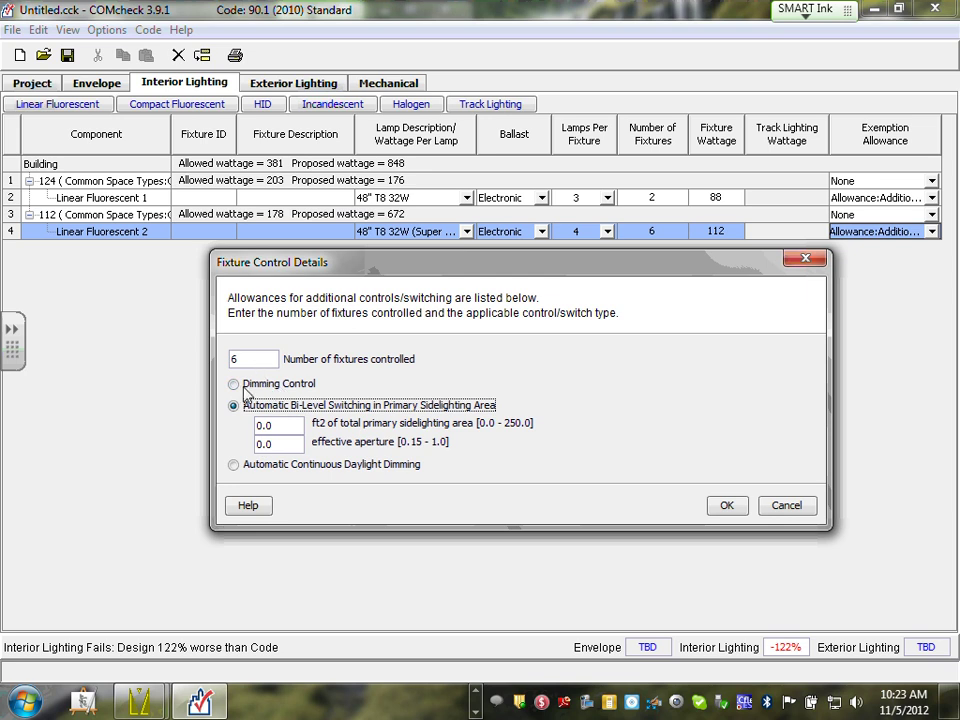
Step: Try sidelighting area values of 200 and then 20, dismissing each invalid effective aperture warning
click(288, 427)
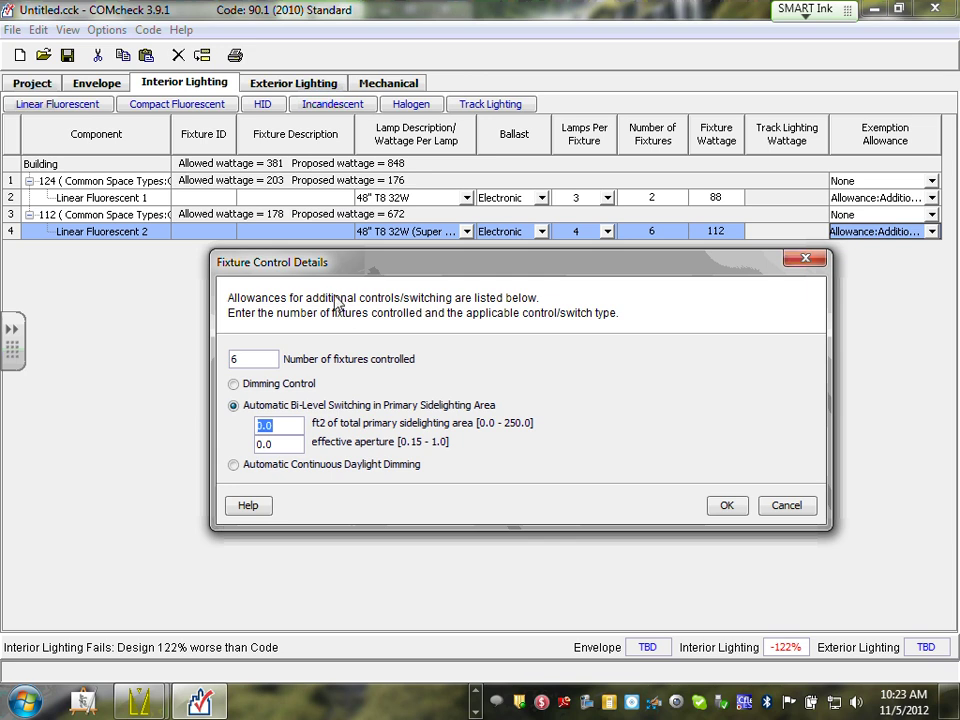
drag(440, 277, 440, 297)
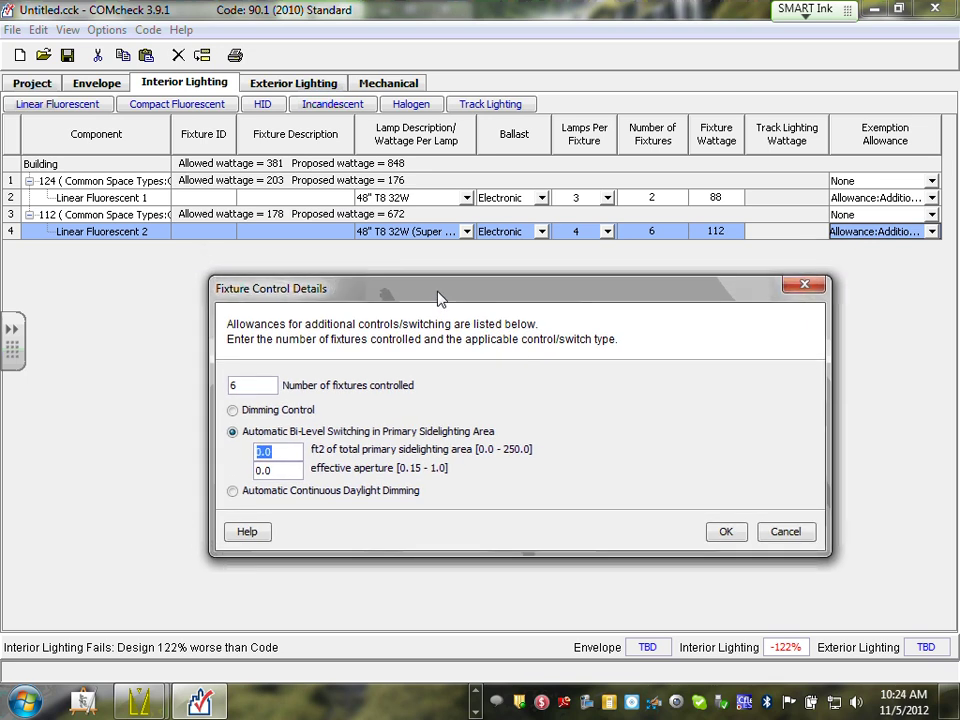
text(2)
click(722, 533)
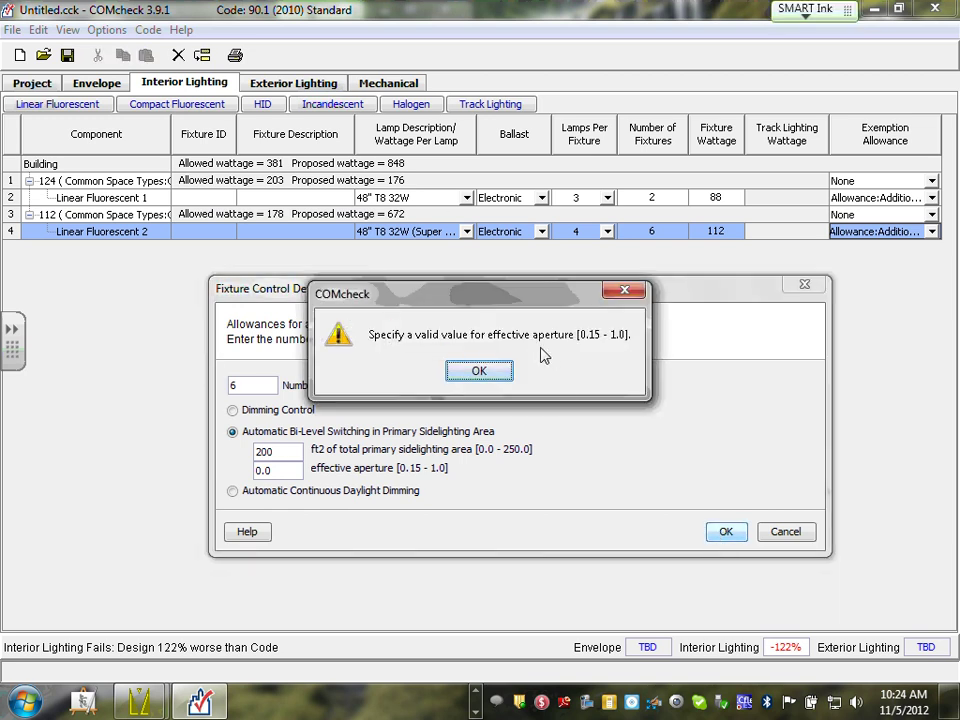
click(452, 372)
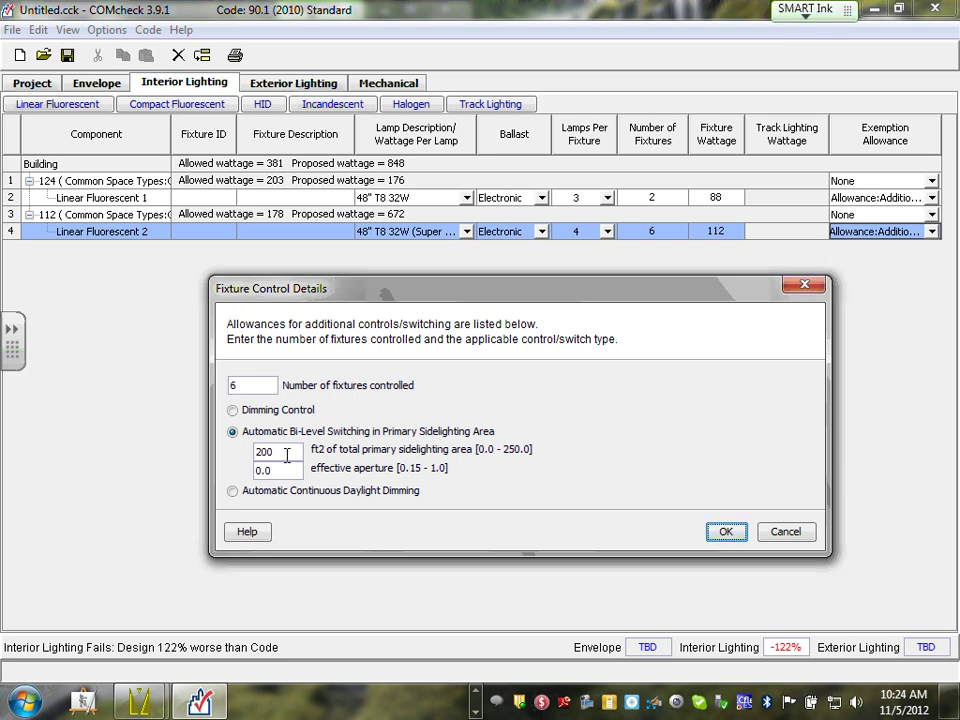
drag(287, 455, 216, 460)
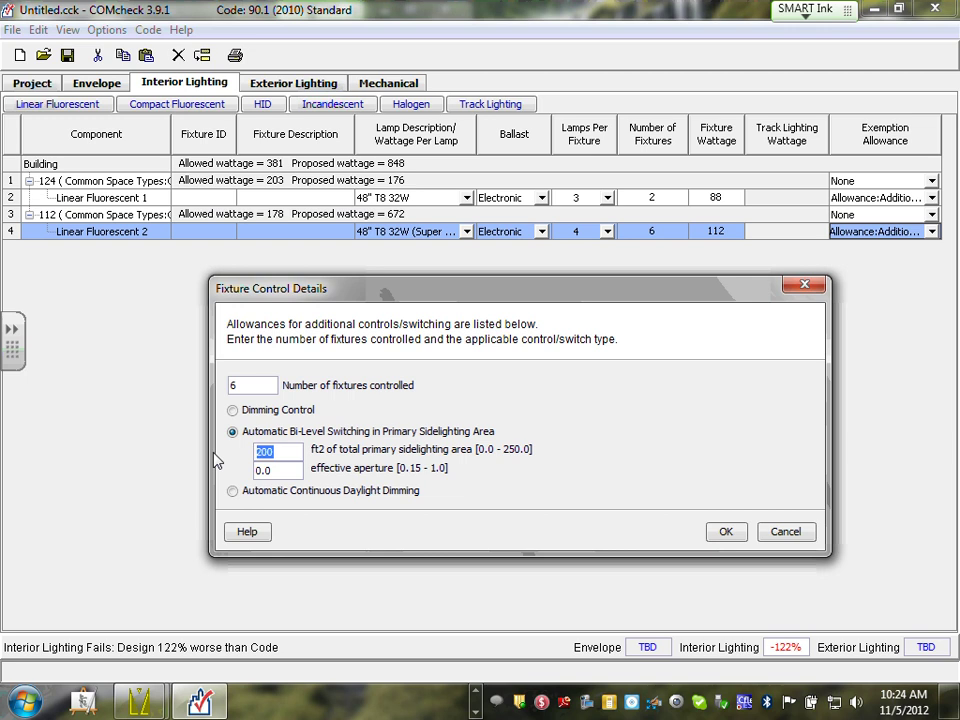
text(20)
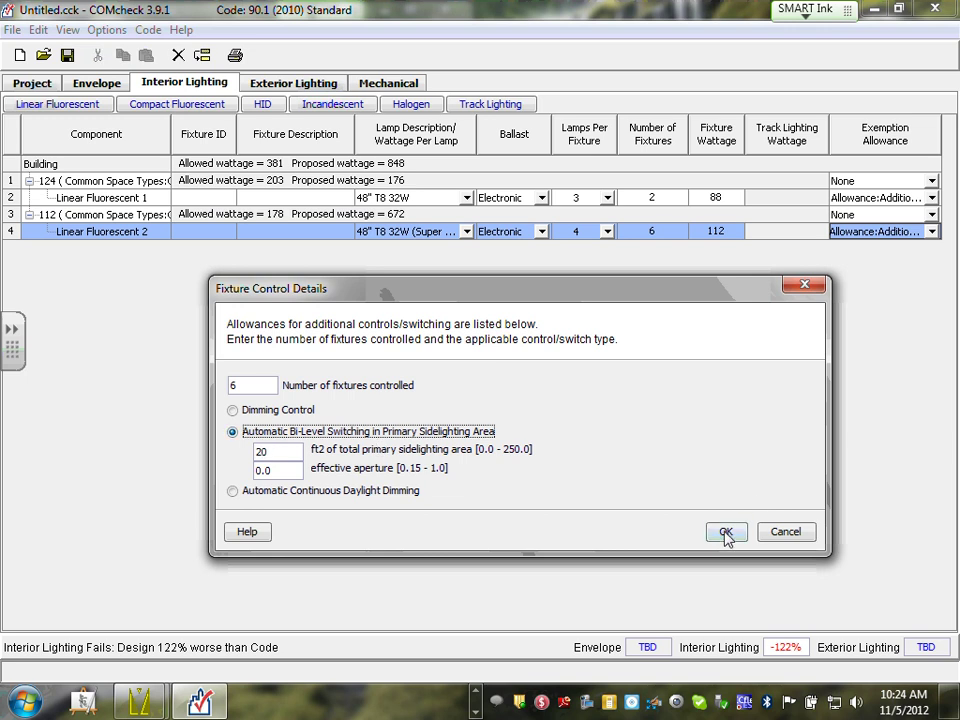
click(724, 532)
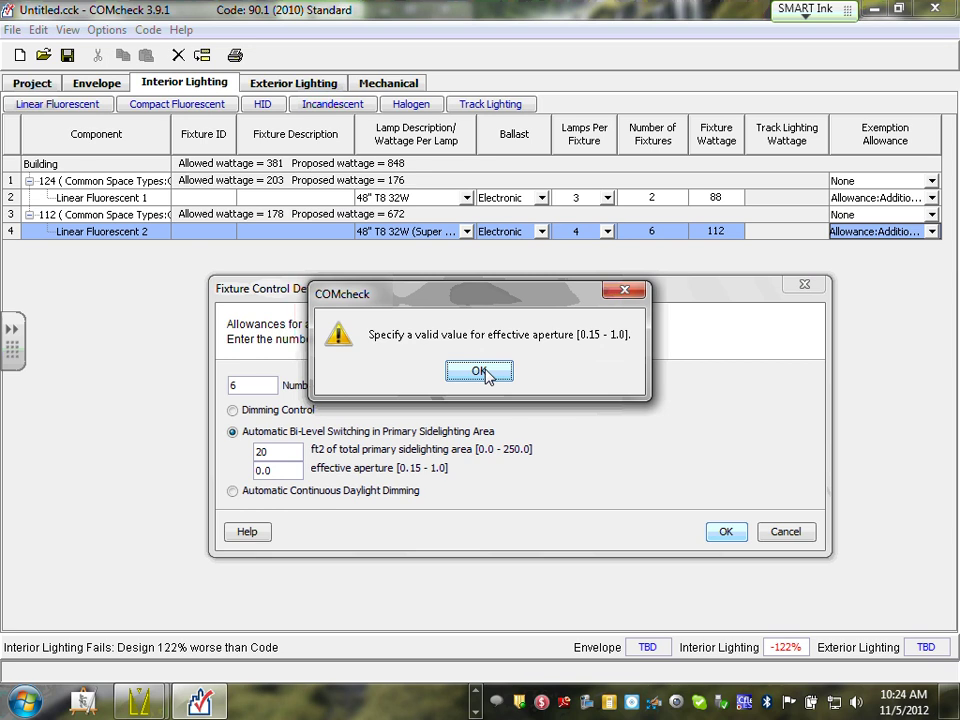
click(481, 372)
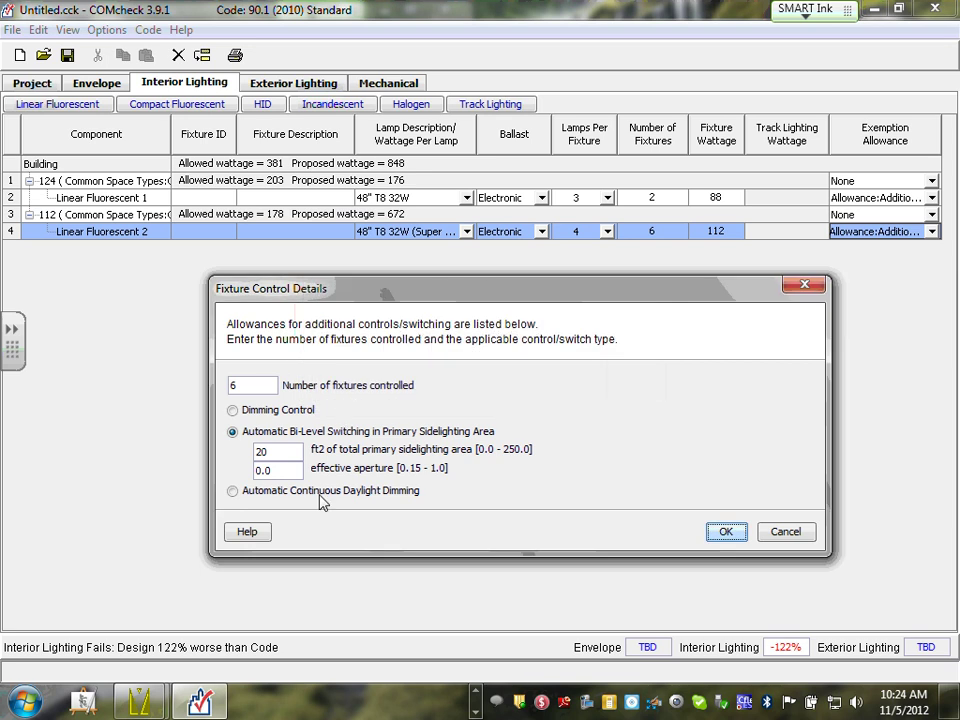
Step: Try a sidelighting area of .2, dismissing the repeated invalid effective aperture warnings
click(275, 453)
drag(275, 453, 250, 458)
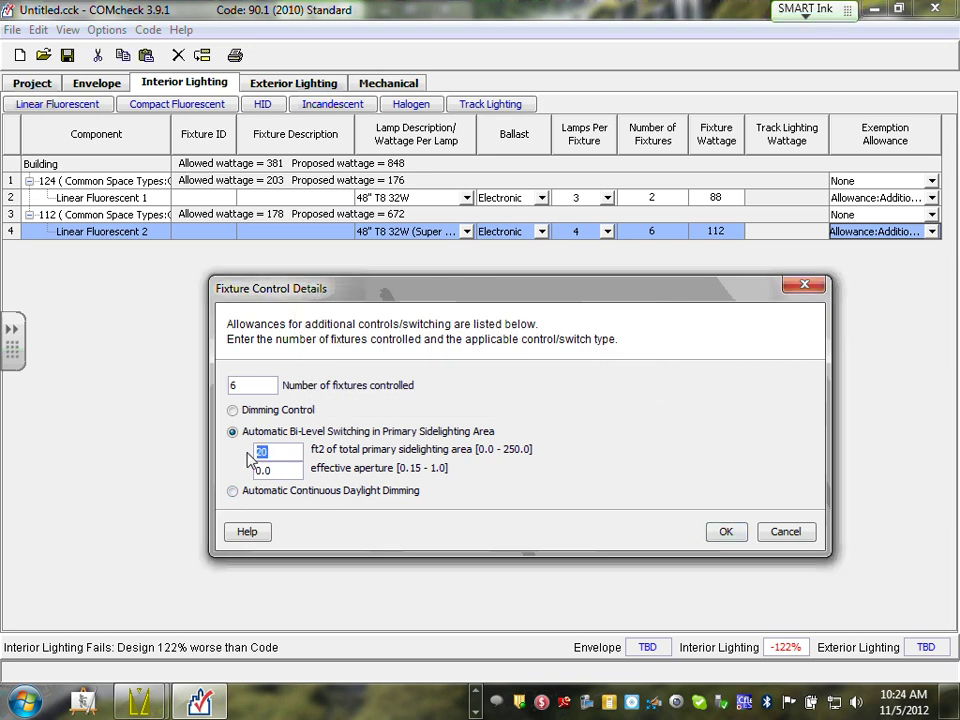
text(.2)
click(396, 433)
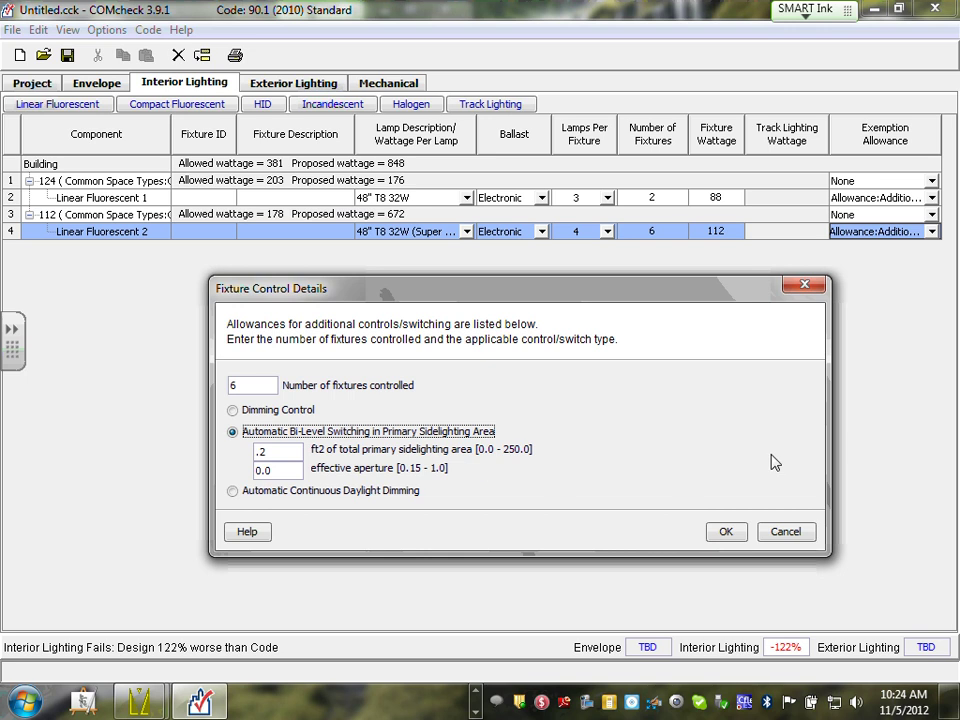
click(728, 535)
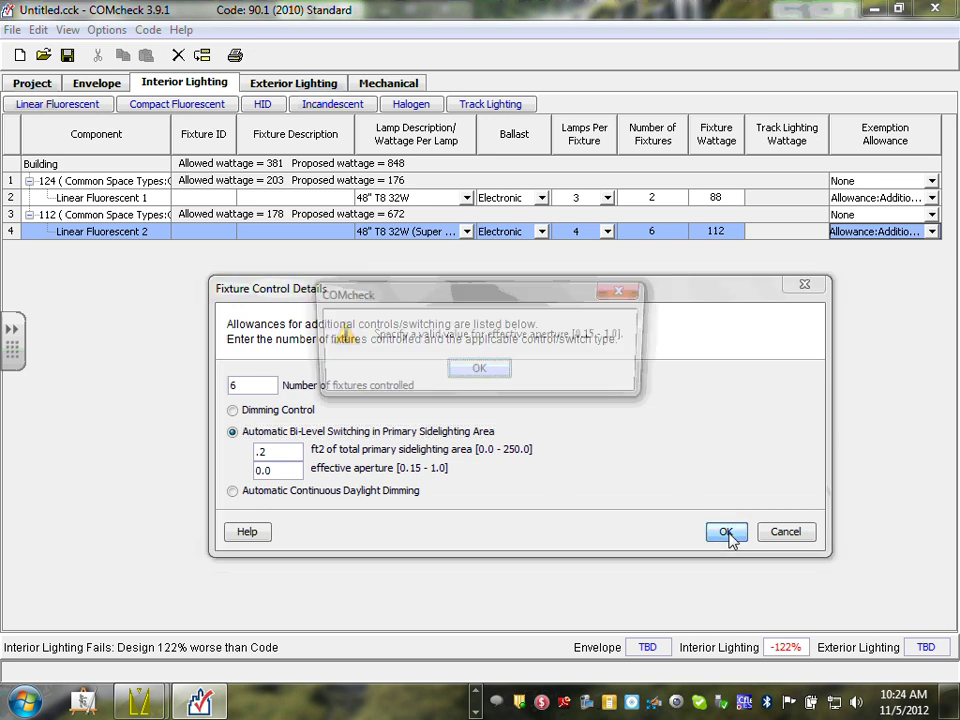
click(478, 371)
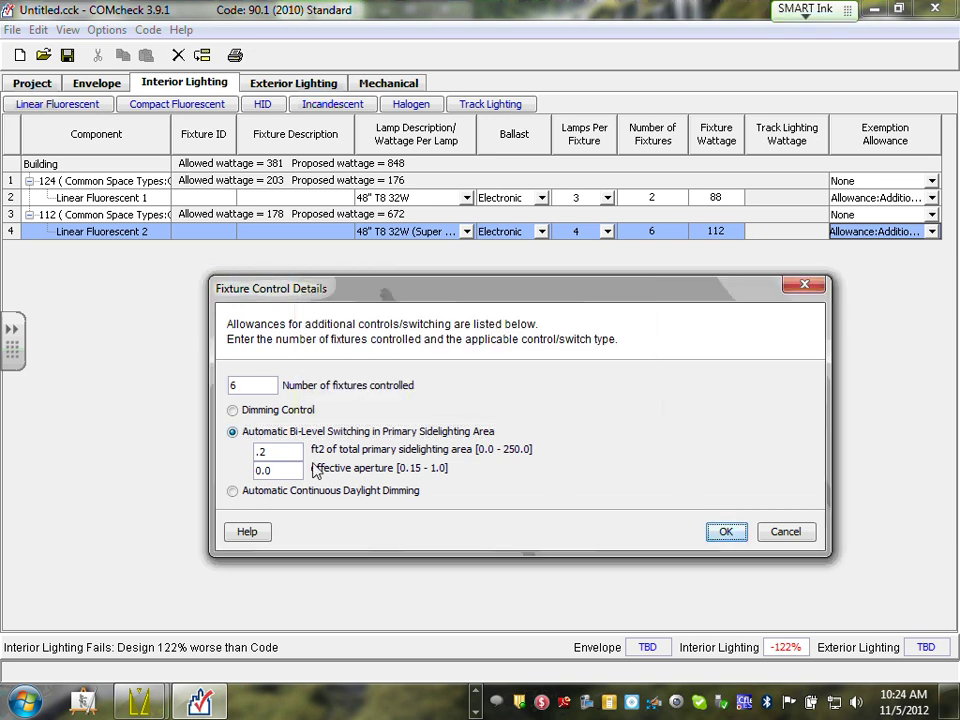
drag(261, 452, 270, 462)
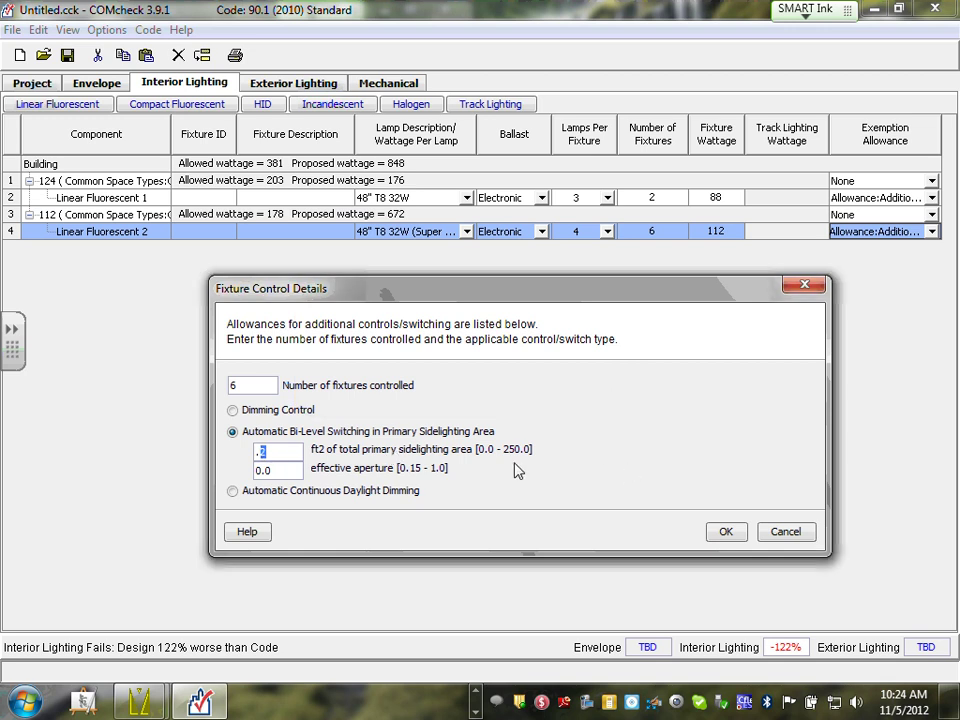
click(740, 540)
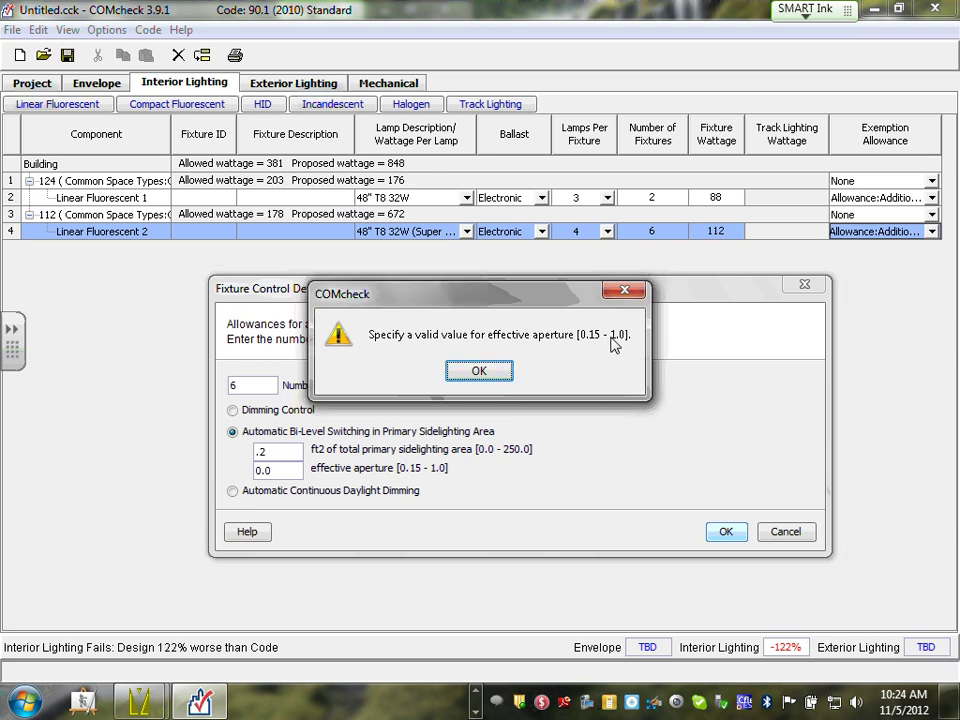
click(479, 373)
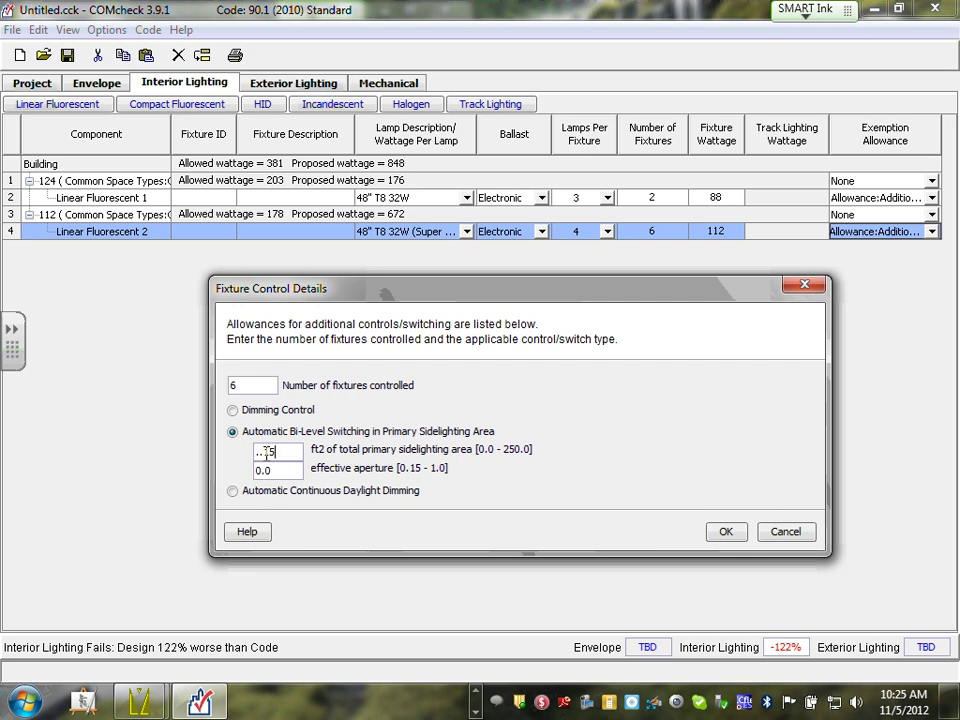
Step: Enter 0.15 as the sidelighting area and dismiss the resulting aperture warning
double_click(256, 452)
drag(276, 452, 212, 455)
text(0.15)
click(726, 535)
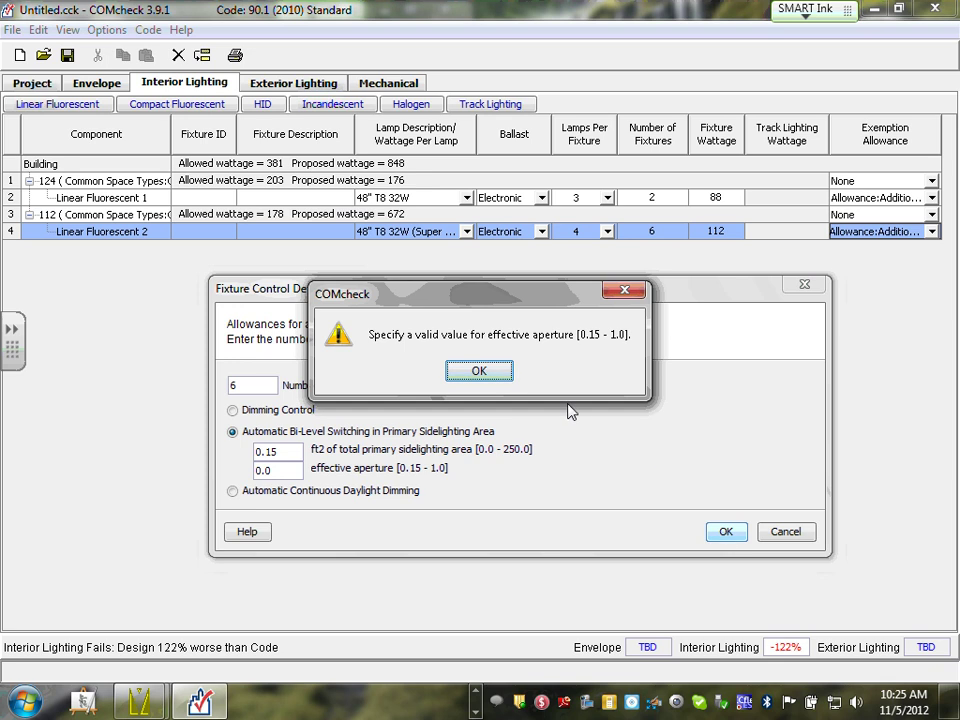
click(479, 372)
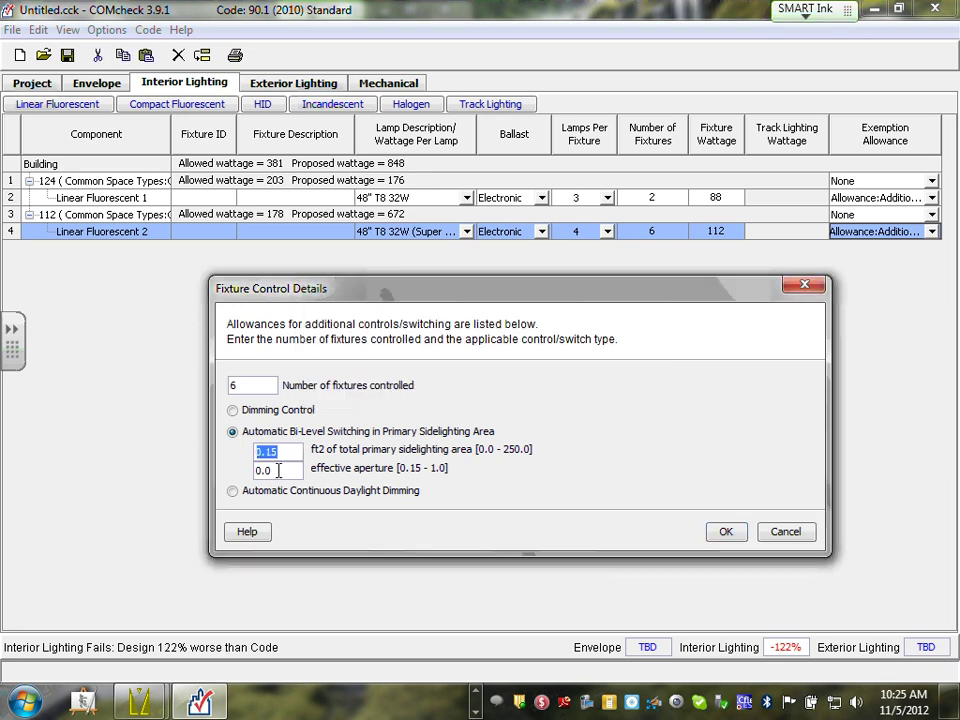
Step: Re-edit the sidelighting area and effective aperture values, dismissing the aperture warning again
key(Tab)
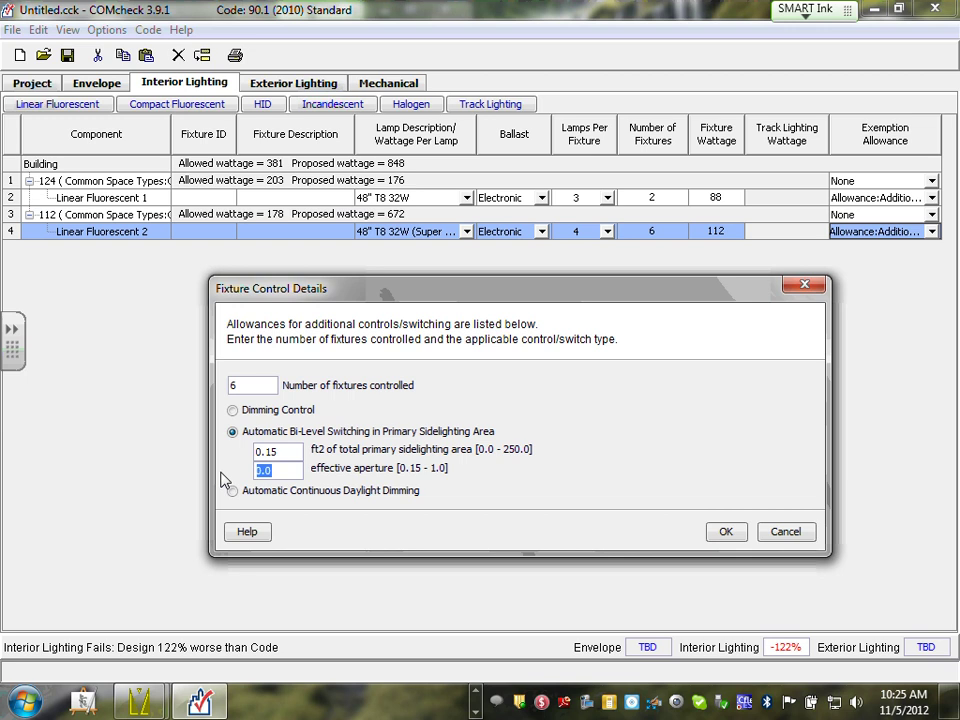
key(shift+Tab)
text(2)
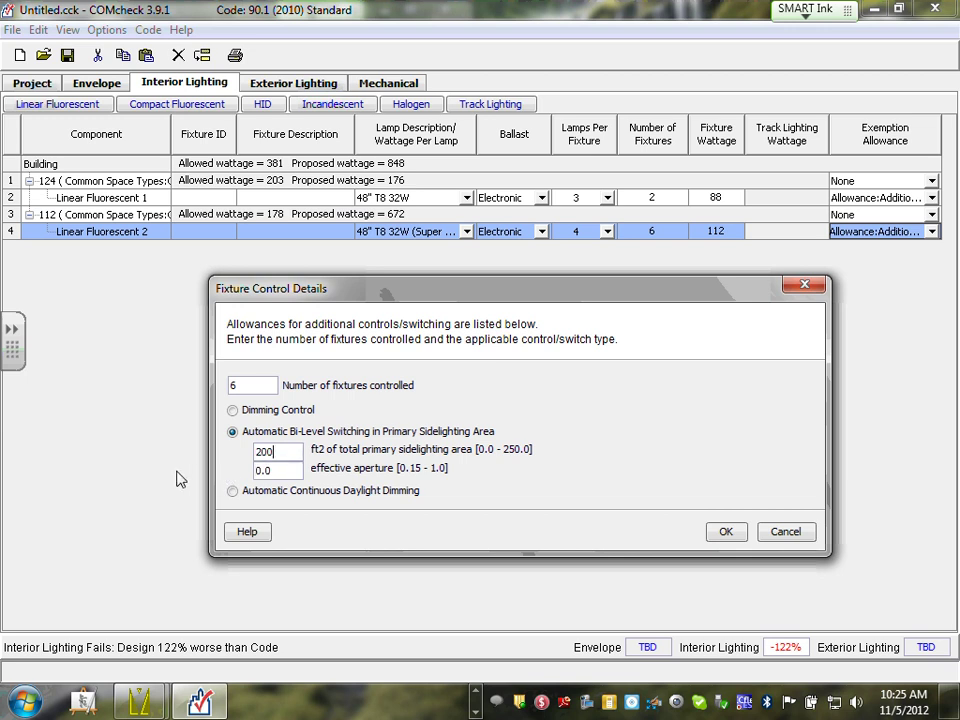
click(285, 470)
drag(285, 470, 150, 465)
text(02)
click(726, 531)
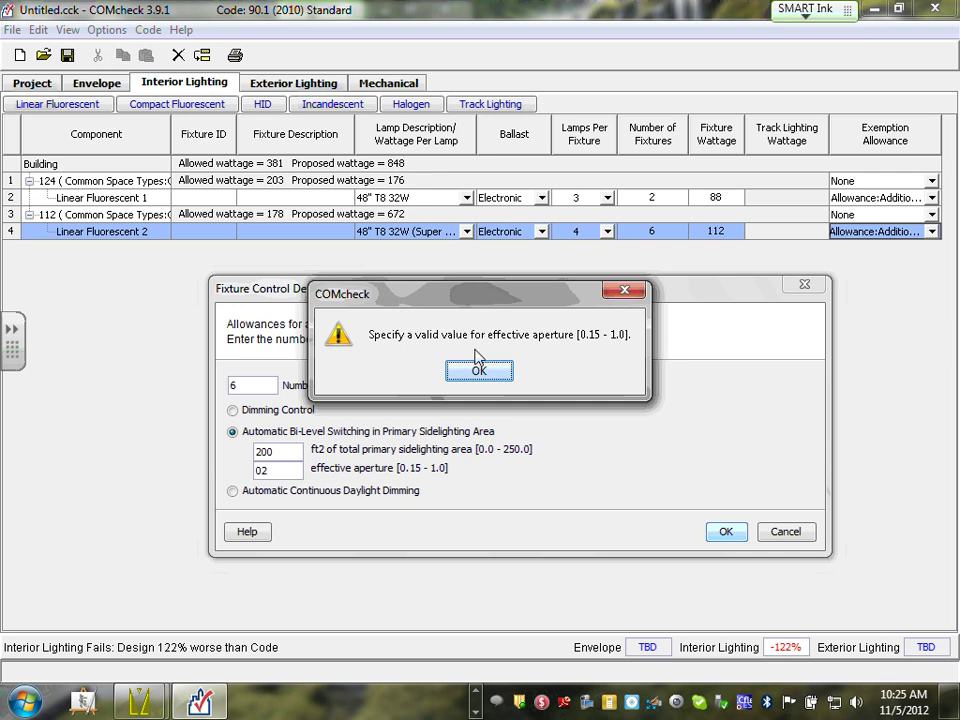
click(487, 375)
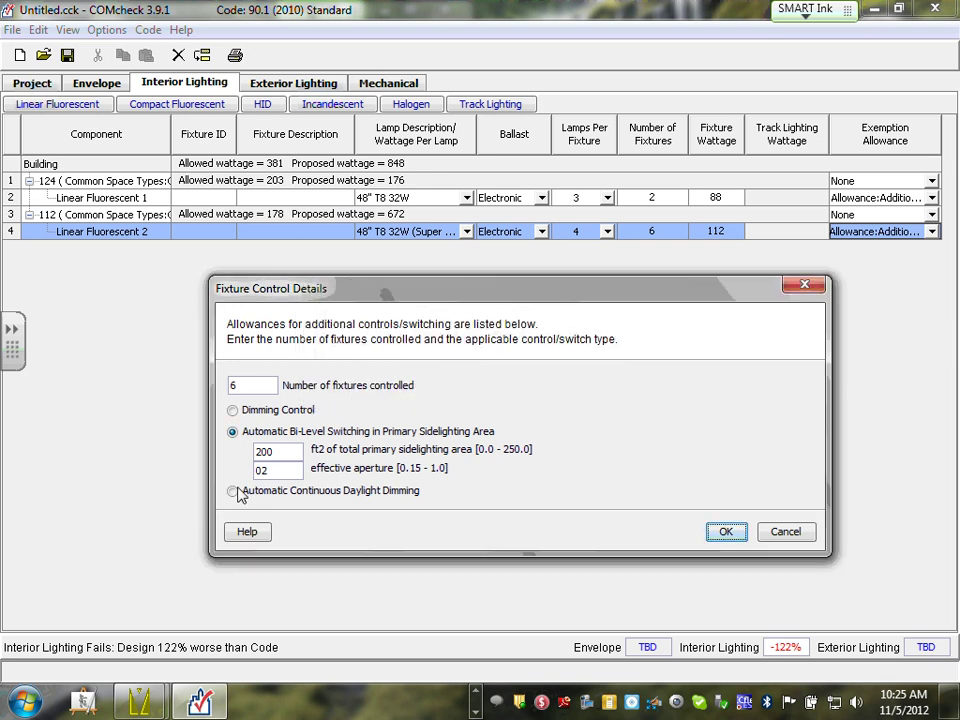
Step: Set a 100 ft2 sidelighting area with 0.16 effective aperture and accept the bi-level switching allowance
drag(272, 470, 190, 472)
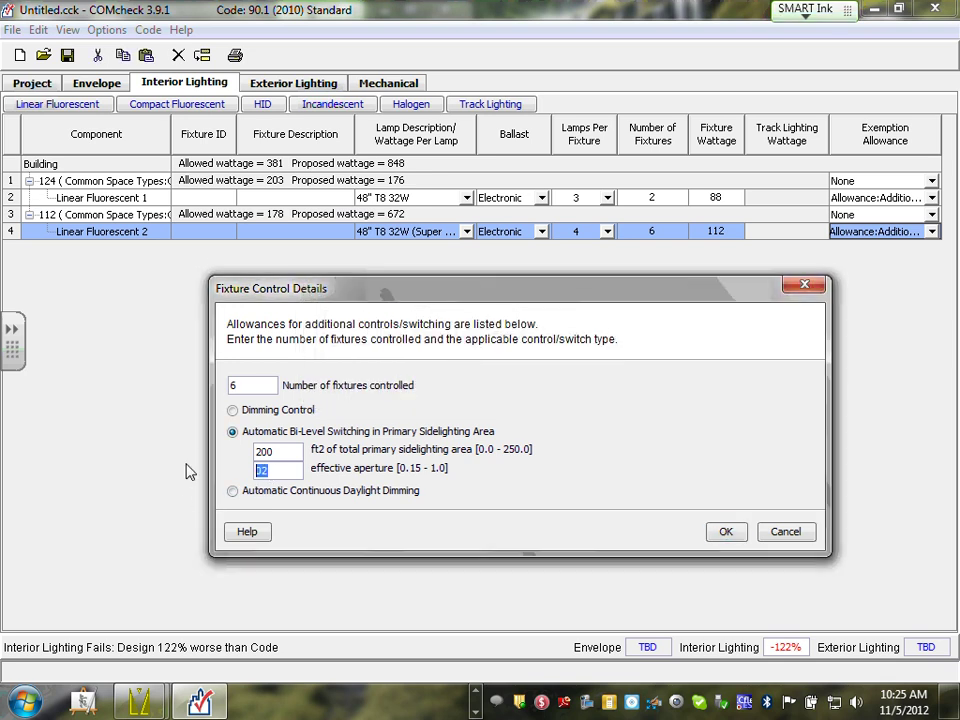
text(.)
click(729, 535)
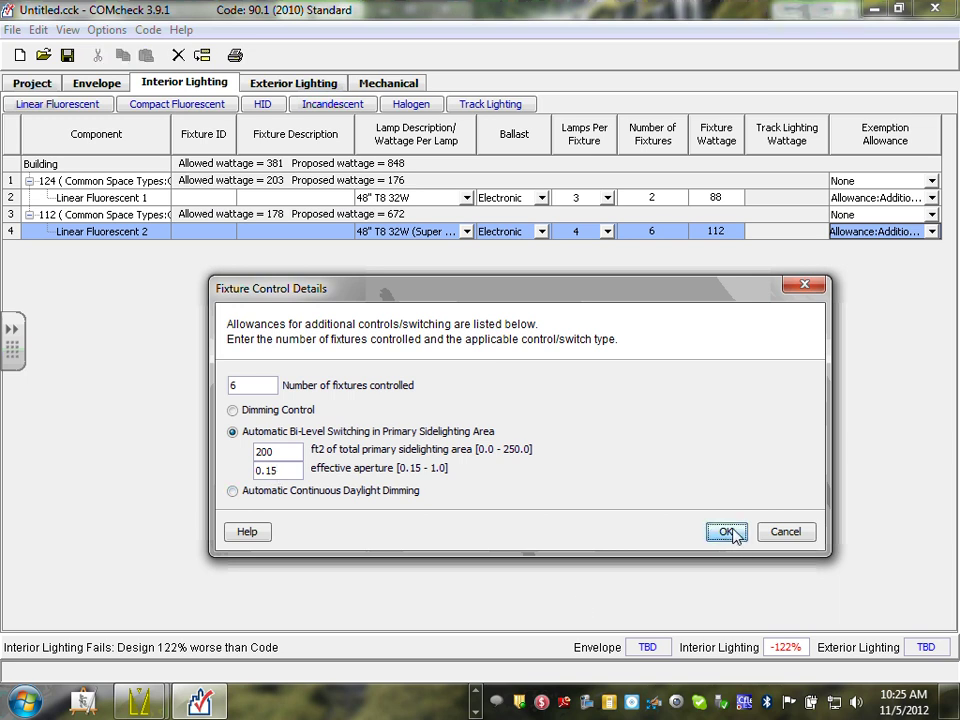
click(482, 373)
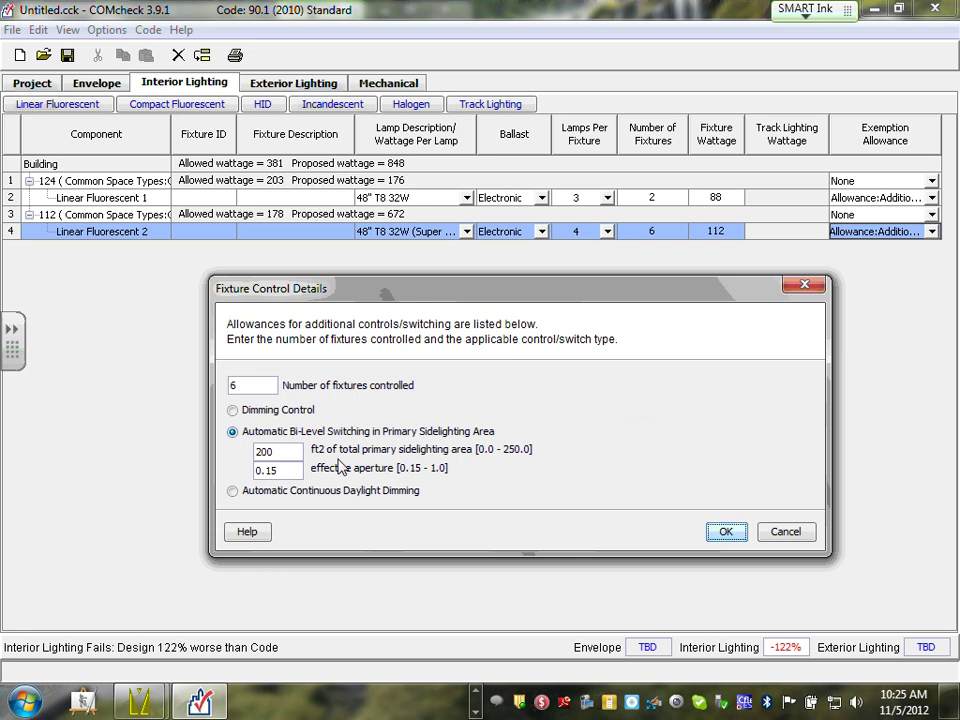
double_click(283, 452)
text(100)
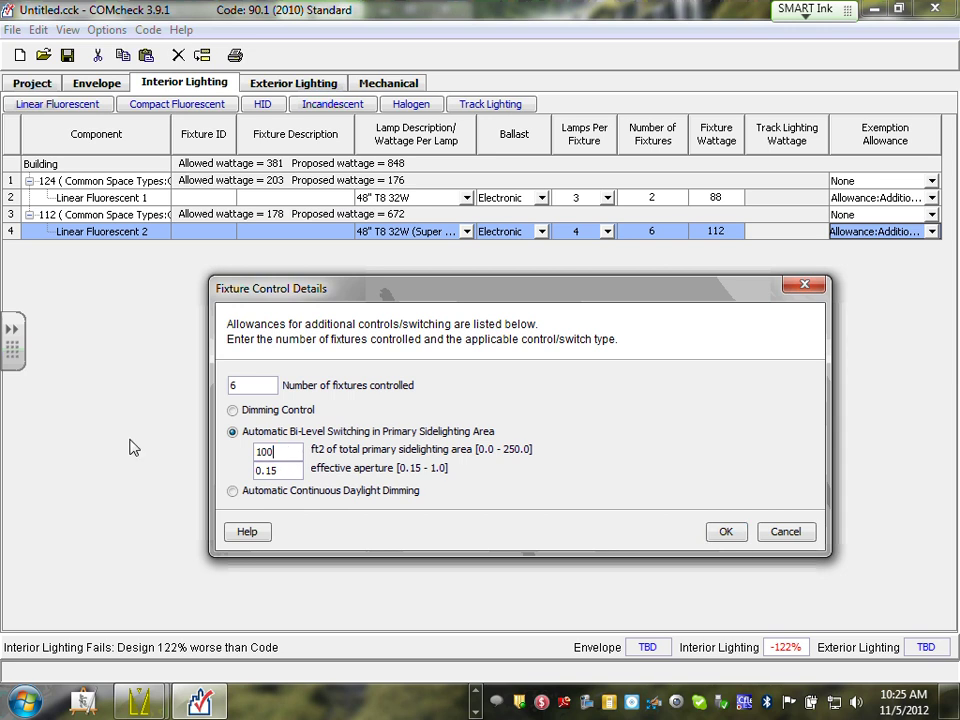
click(729, 531)
click(479, 371)
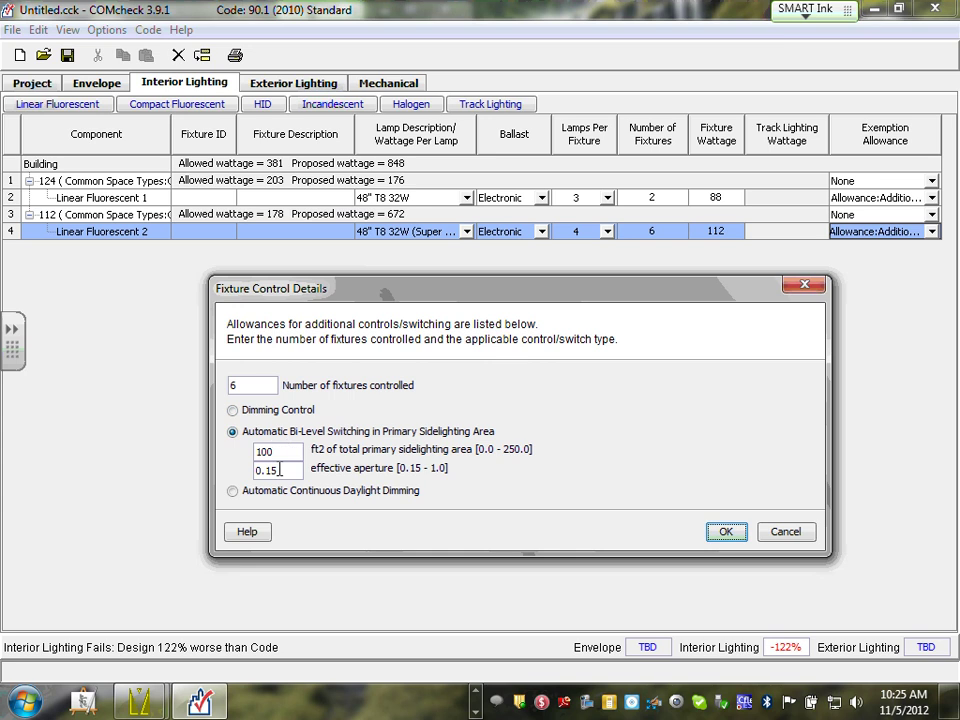
click(279, 470)
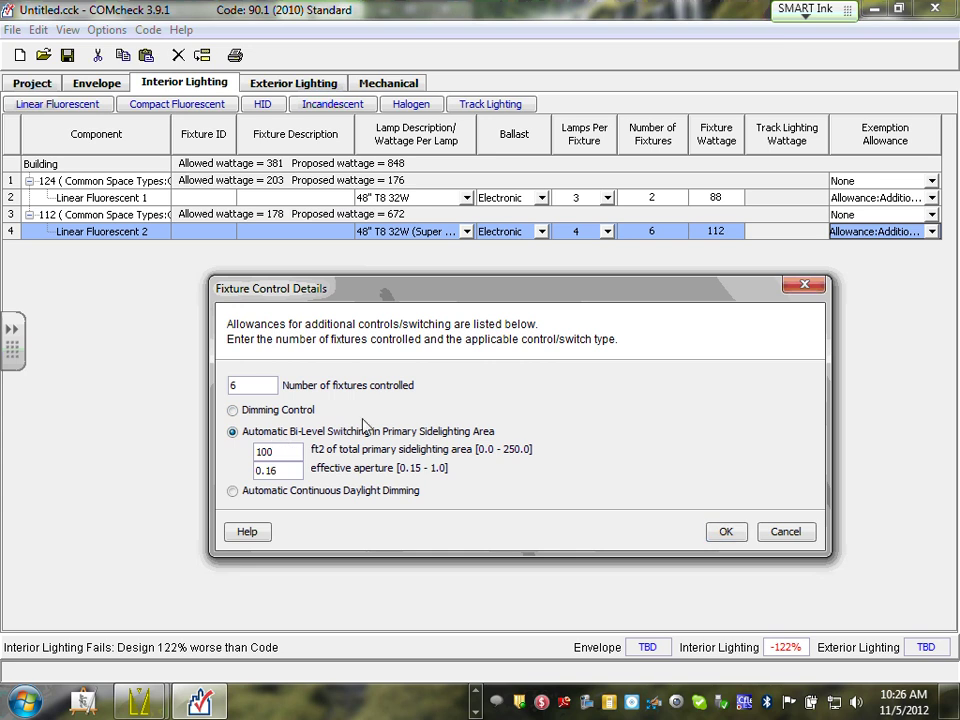
click(717, 533)
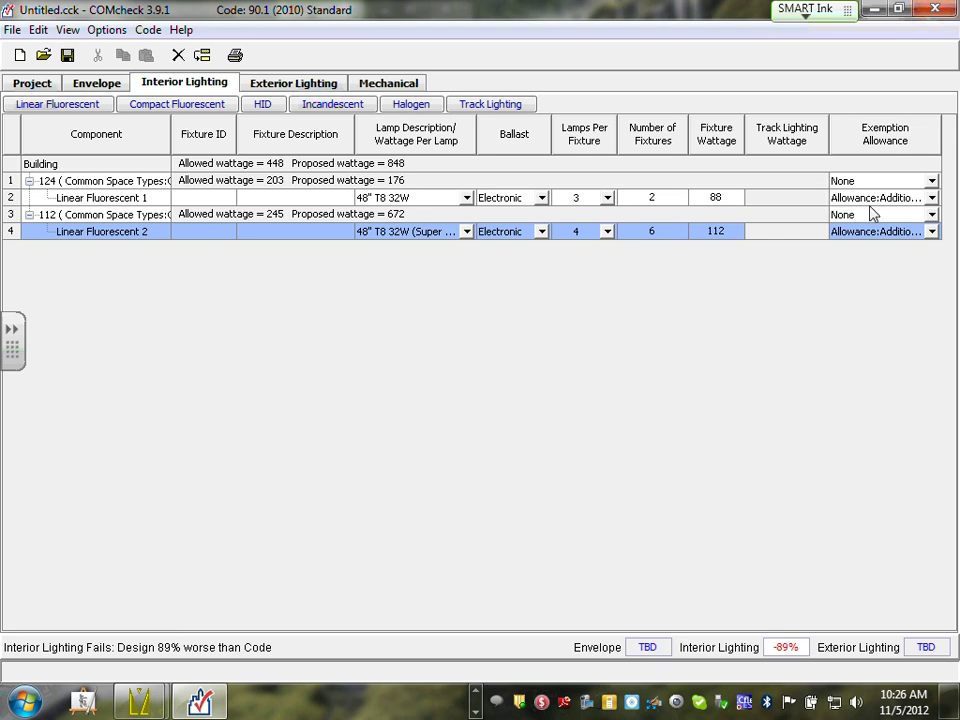
click(931, 231)
mouse_move(887, 274)
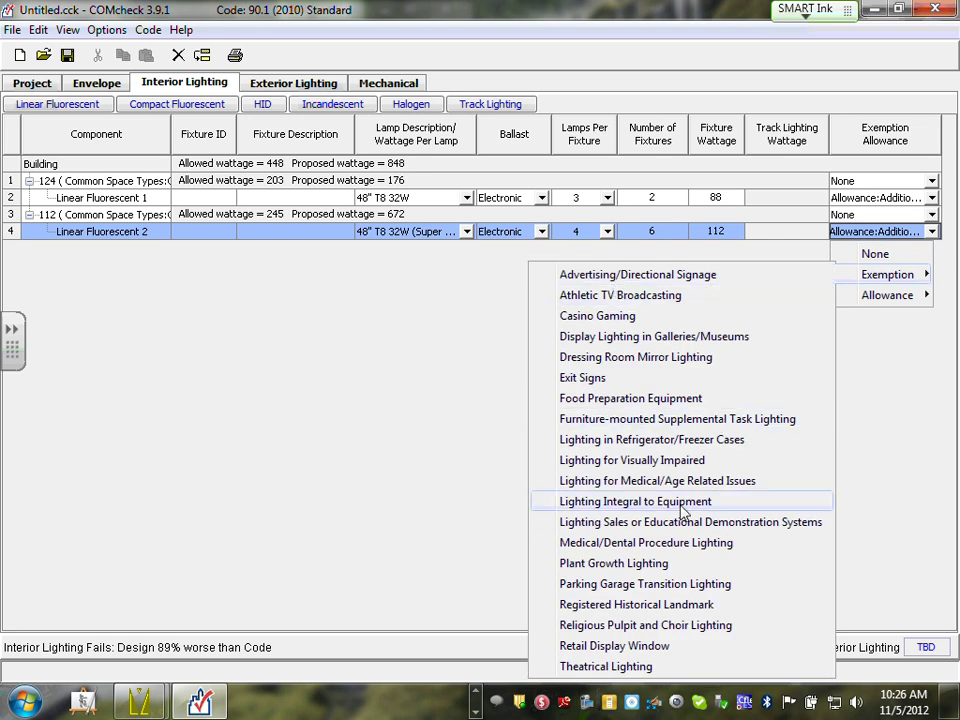
click(385, 348)
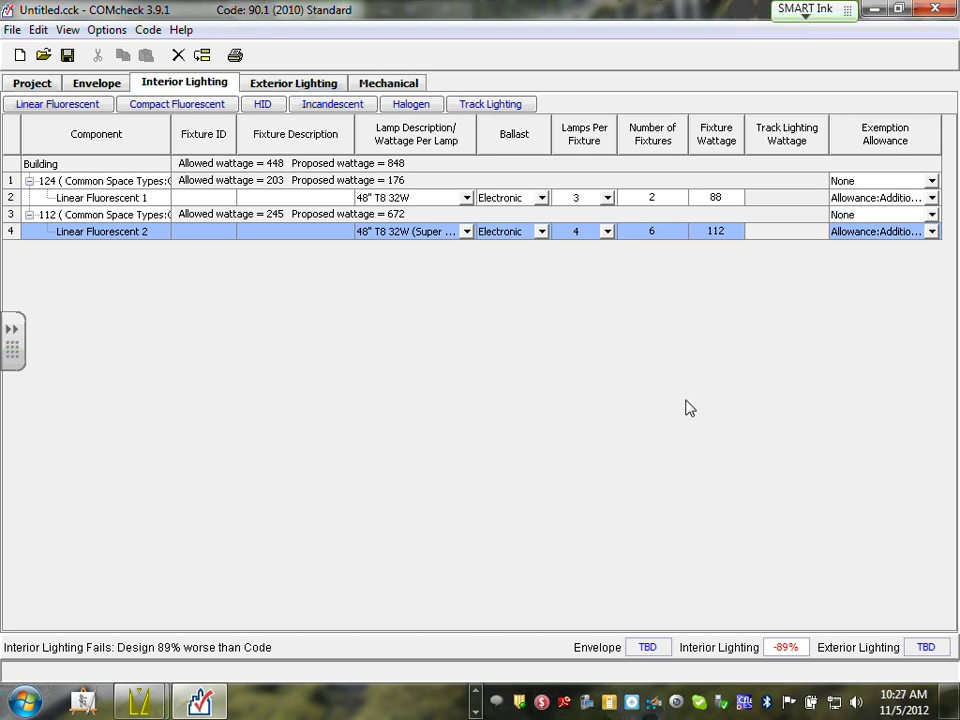
Step: Return to the Project page and leave the Exterior Lighting Zone as Unspecified
click(36, 84)
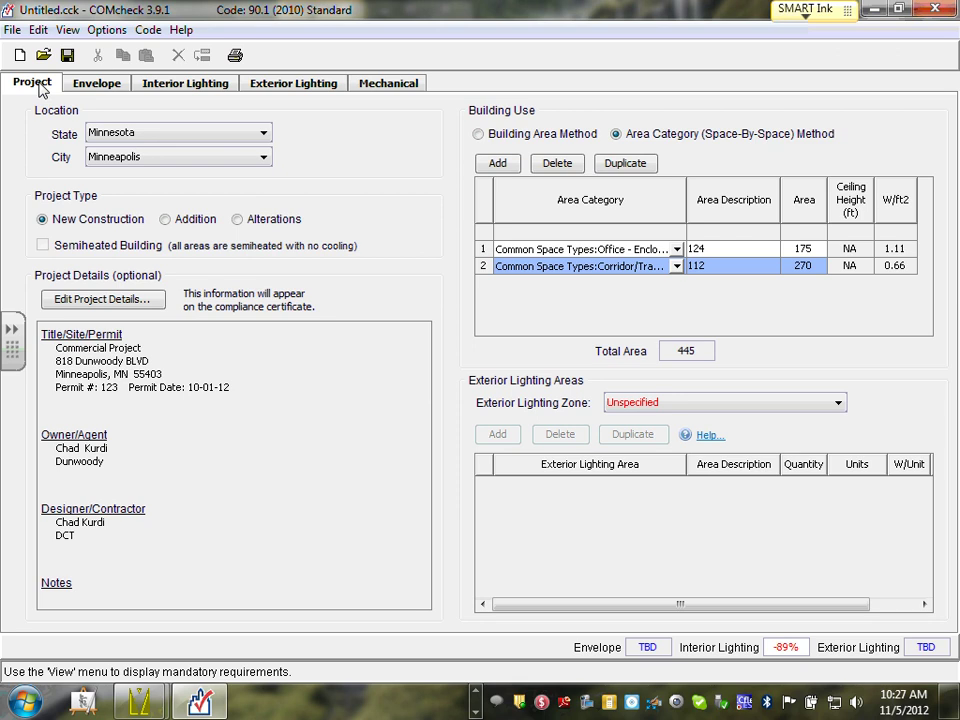
click(833, 406)
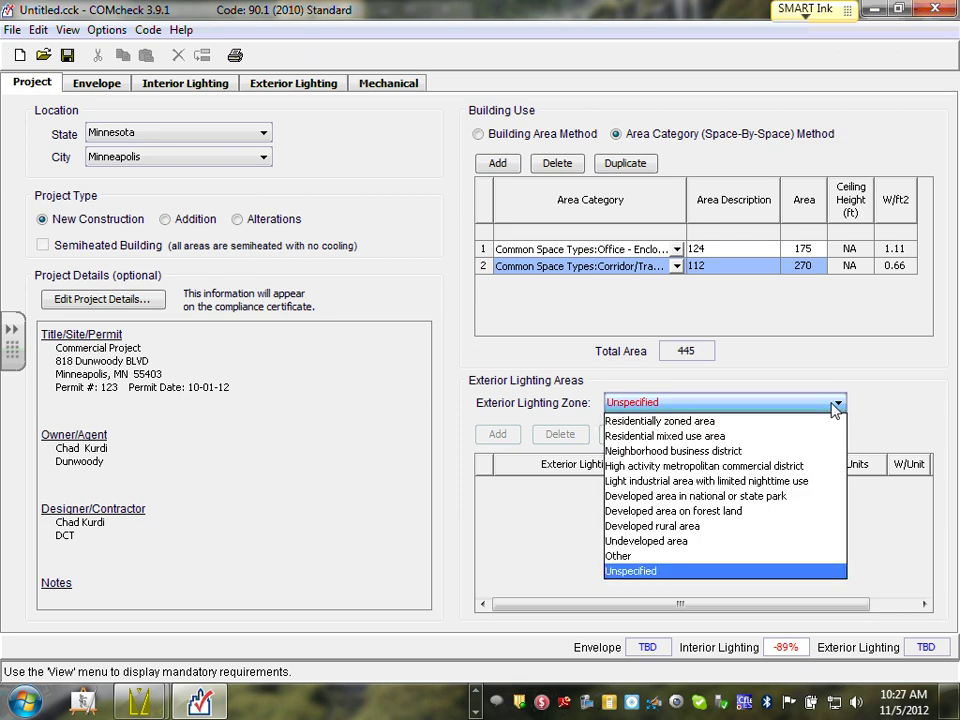
click(836, 404)
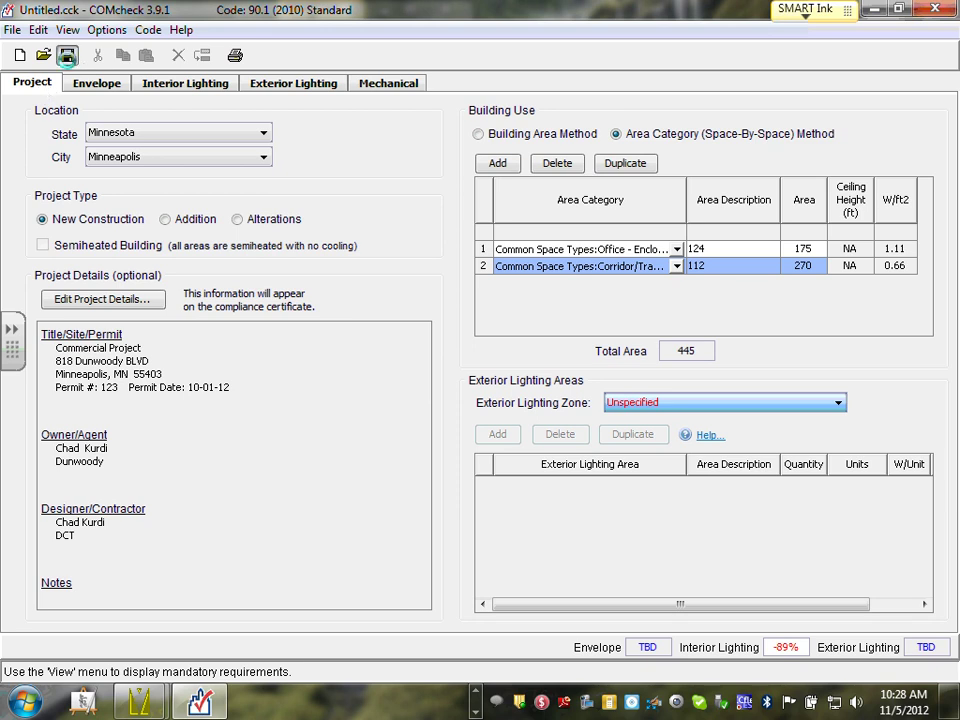
Step: Save as 'Commercial Project' via Desktop > 2012-Semester > S#3-2-Fall-Commercial Semester > MN Energy Calculation
click(67, 55)
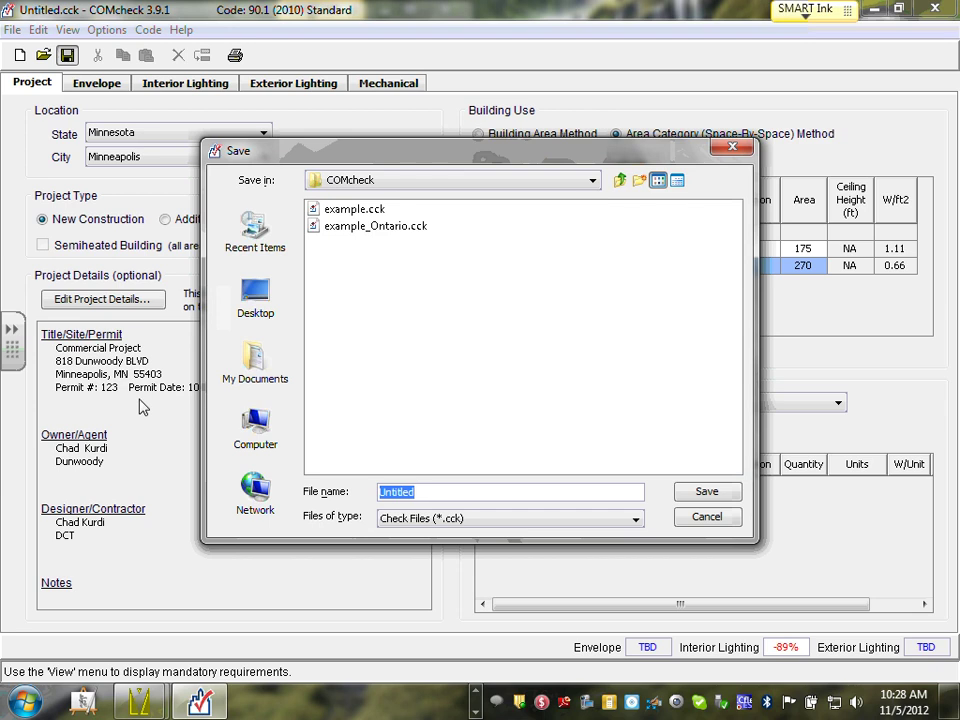
text(Co)
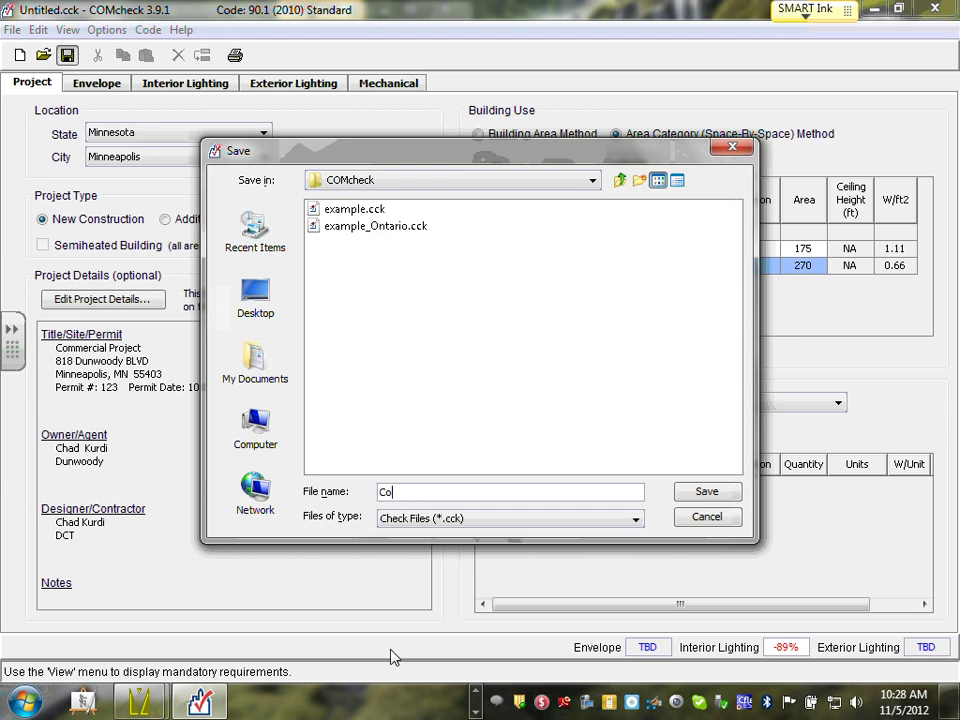
text(mmercial )
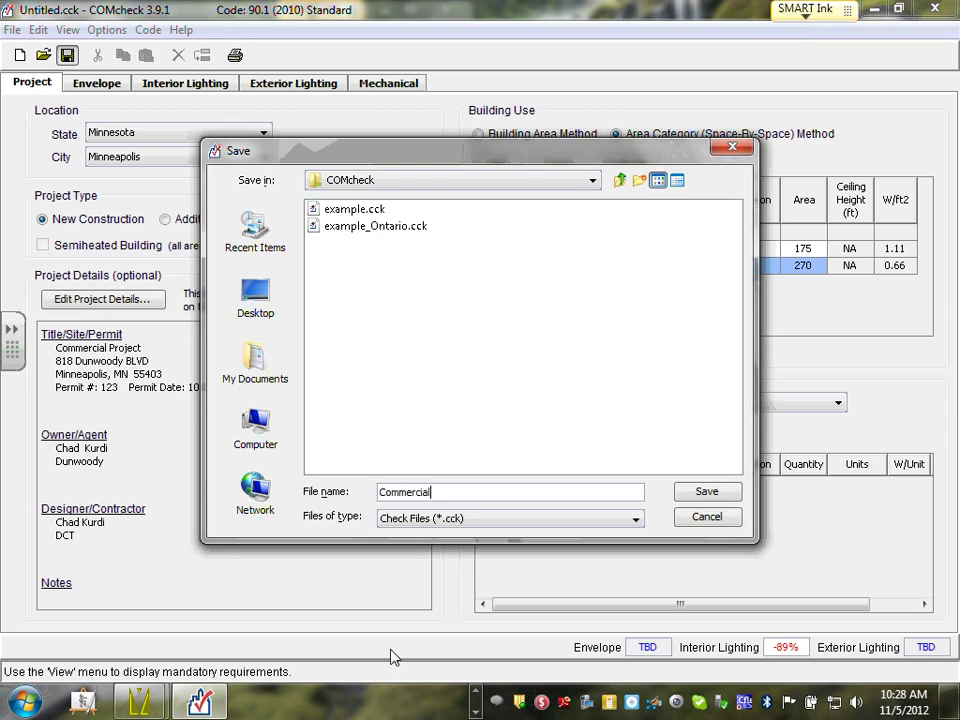
text(Project)
click(275, 303)
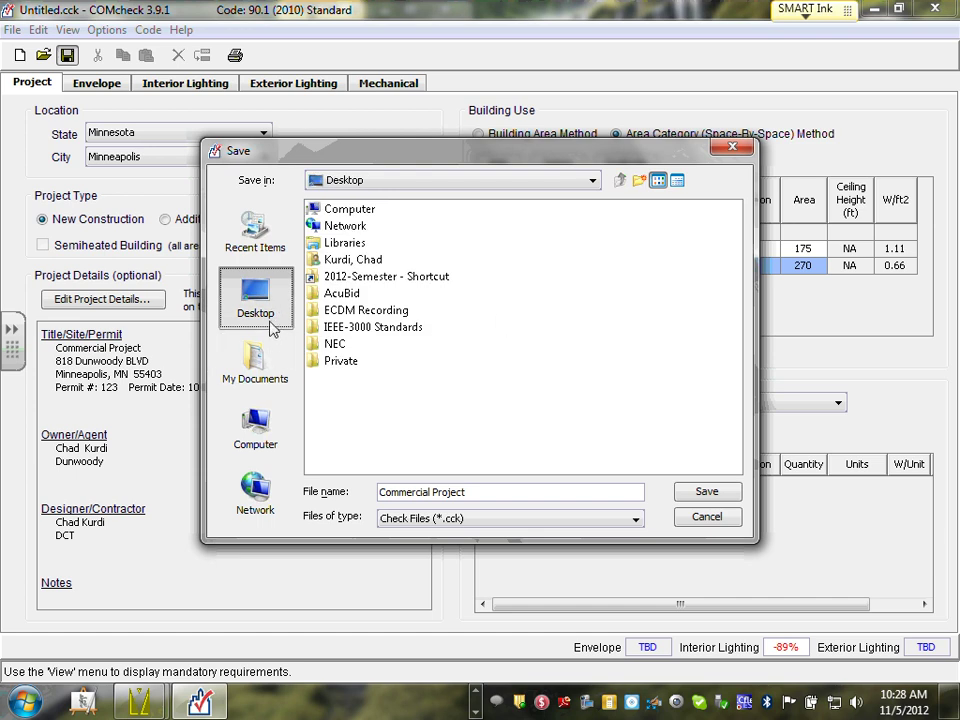
double_click(358, 277)
double_click(366, 328)
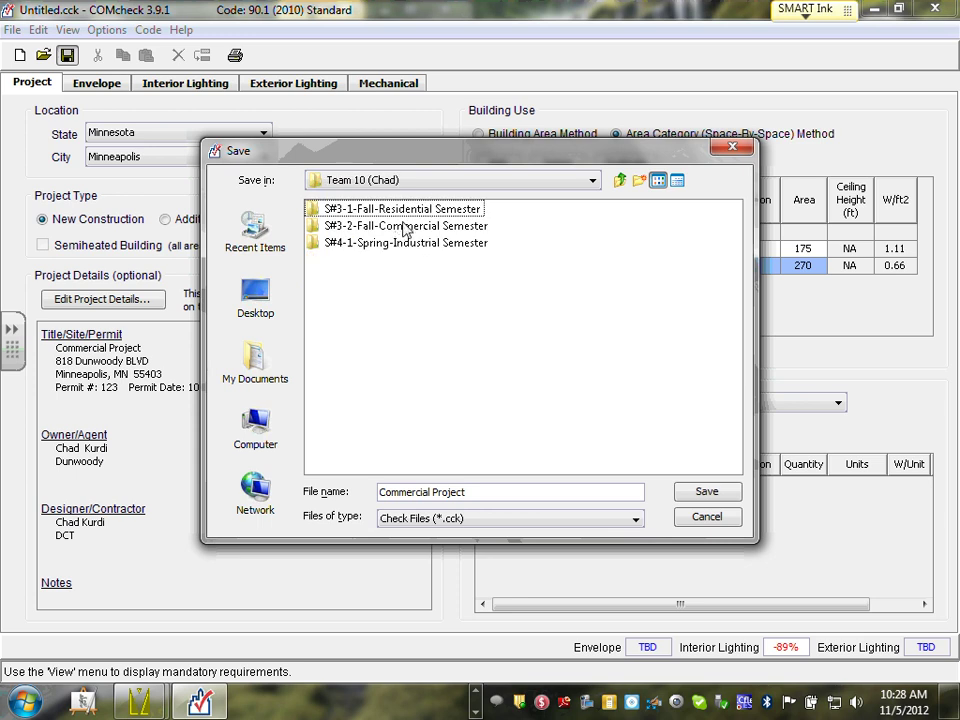
click(400, 214)
double_click(407, 228)
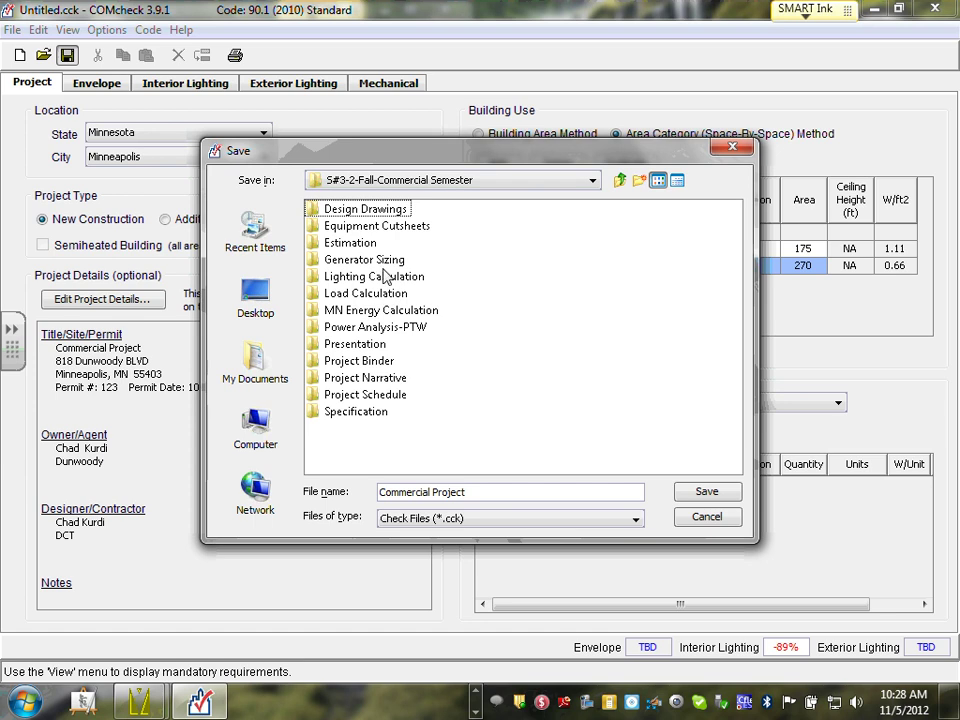
double_click(378, 311)
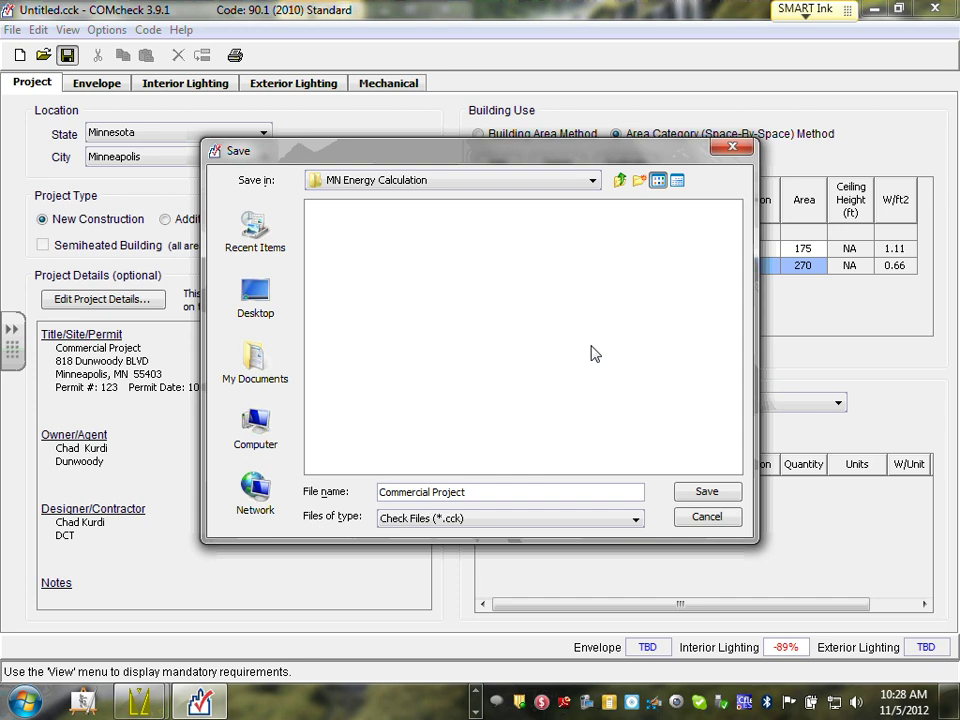
click(707, 492)
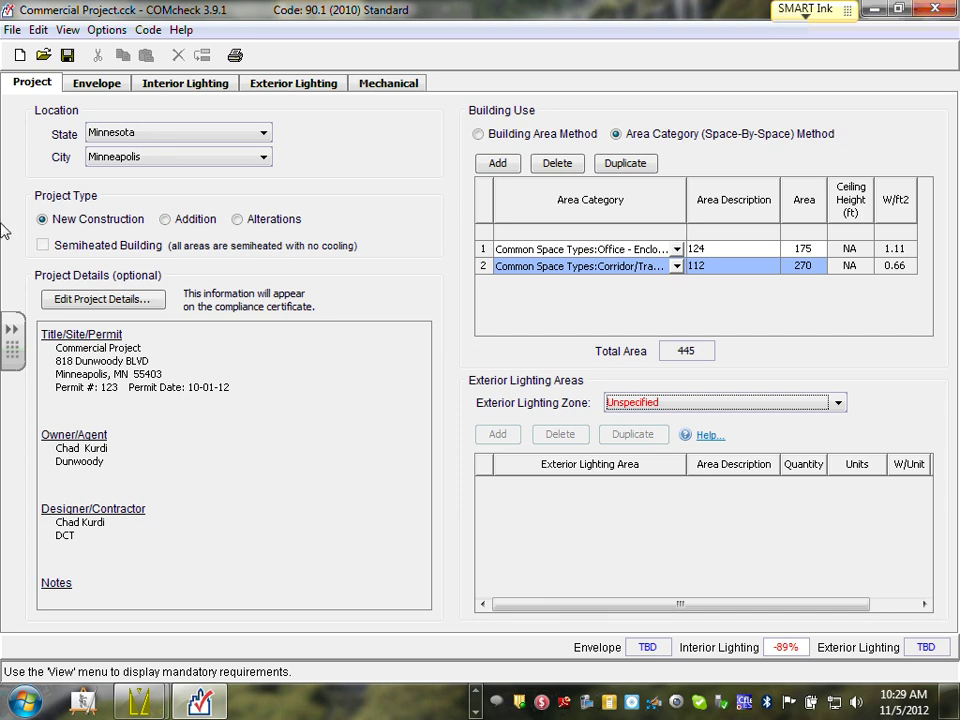
Step: Bring up the screen recorder window from the taskbar
click(478, 711)
click(478, 711)
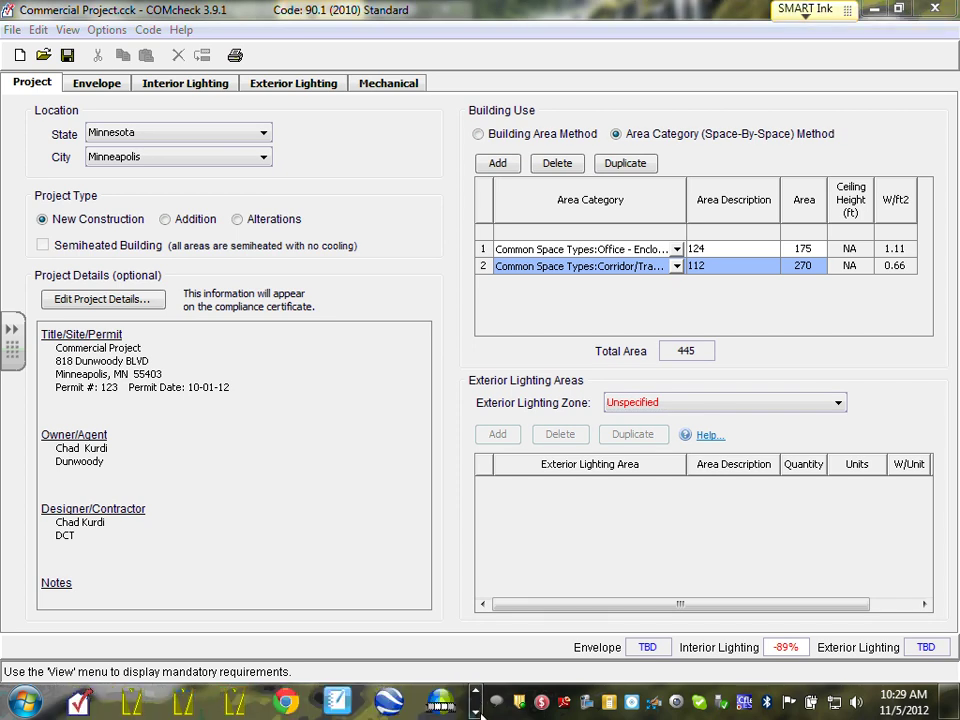
click(79, 703)
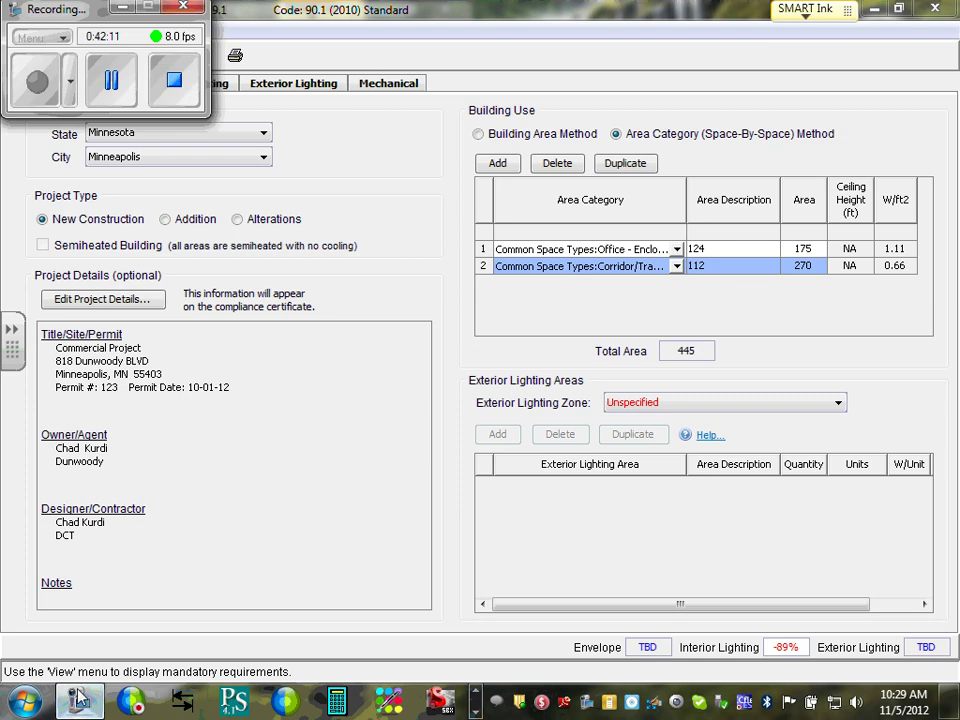